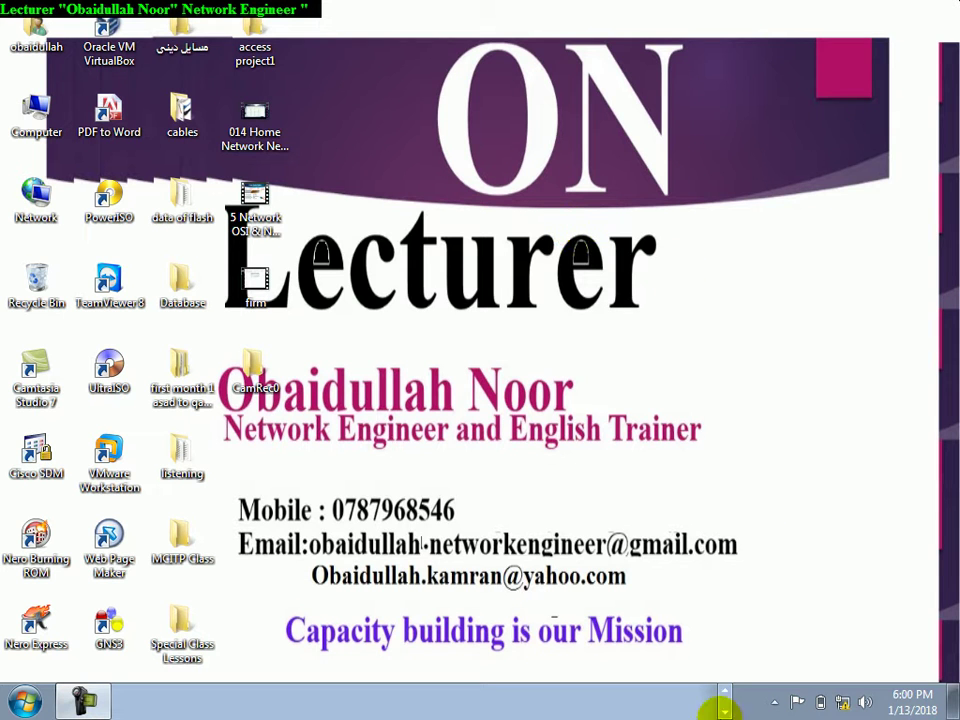
# Step: Bring up the pinned taskbar apps to reach the blank Word document Document2
pyautogui.click(720, 704)
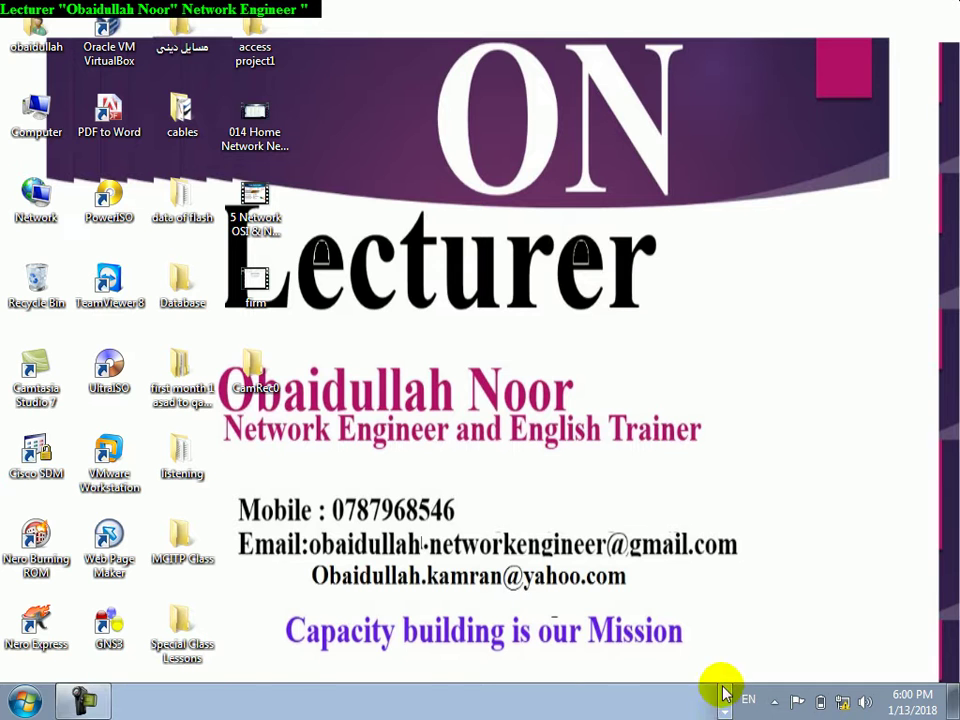
# Step: Switch to Document2, view the Layout and References tabs, and drag the top margin upward
pyautogui.click(362, 703)
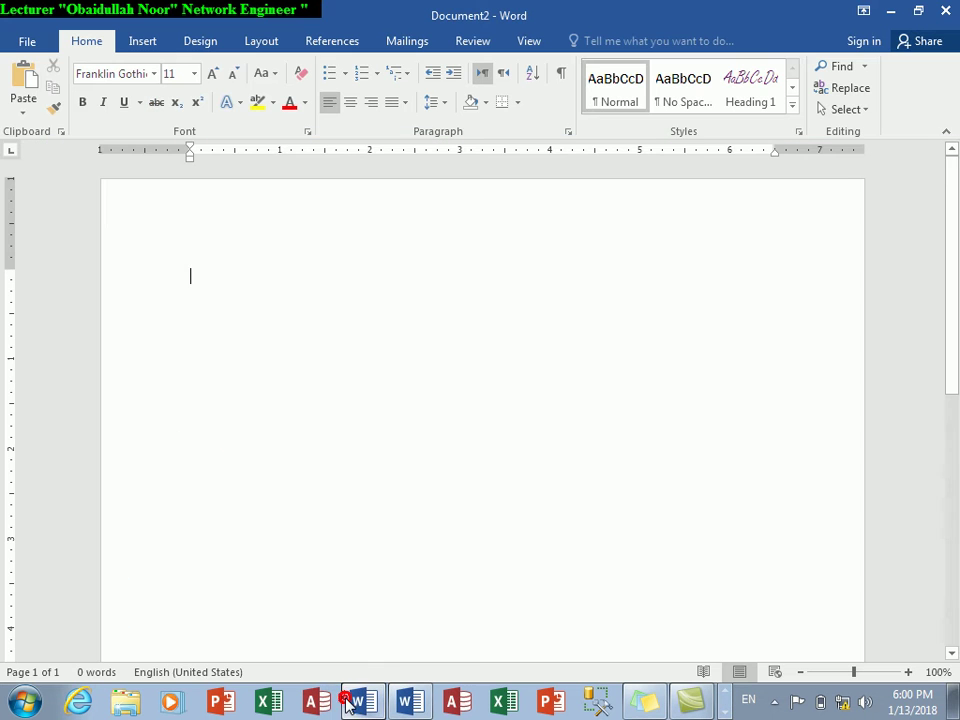
pyautogui.click(272, 41)
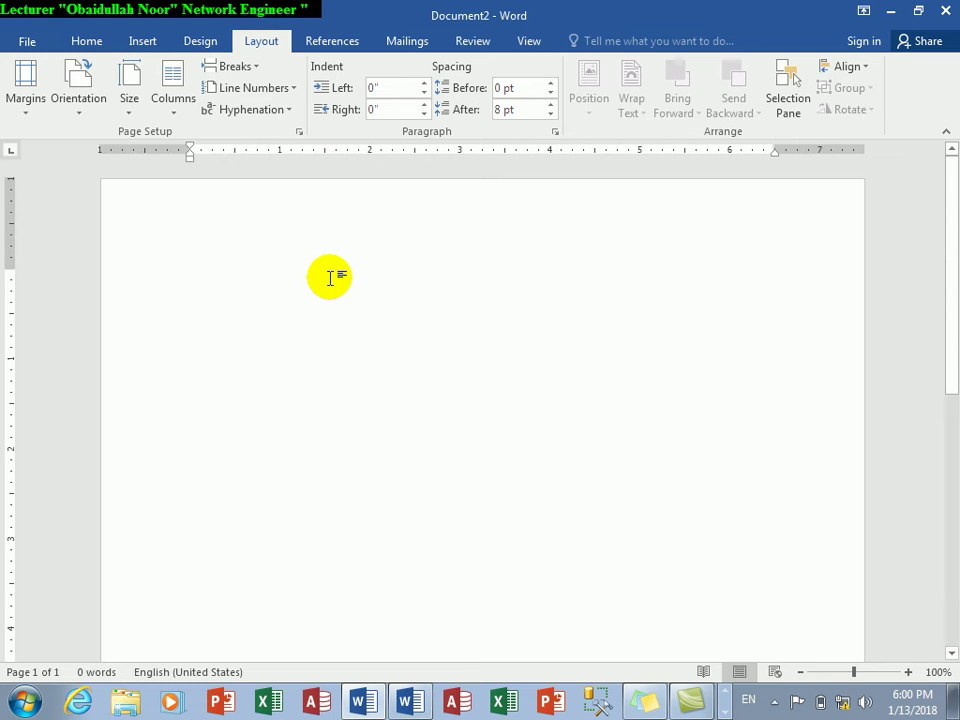
pyautogui.click(330, 48)
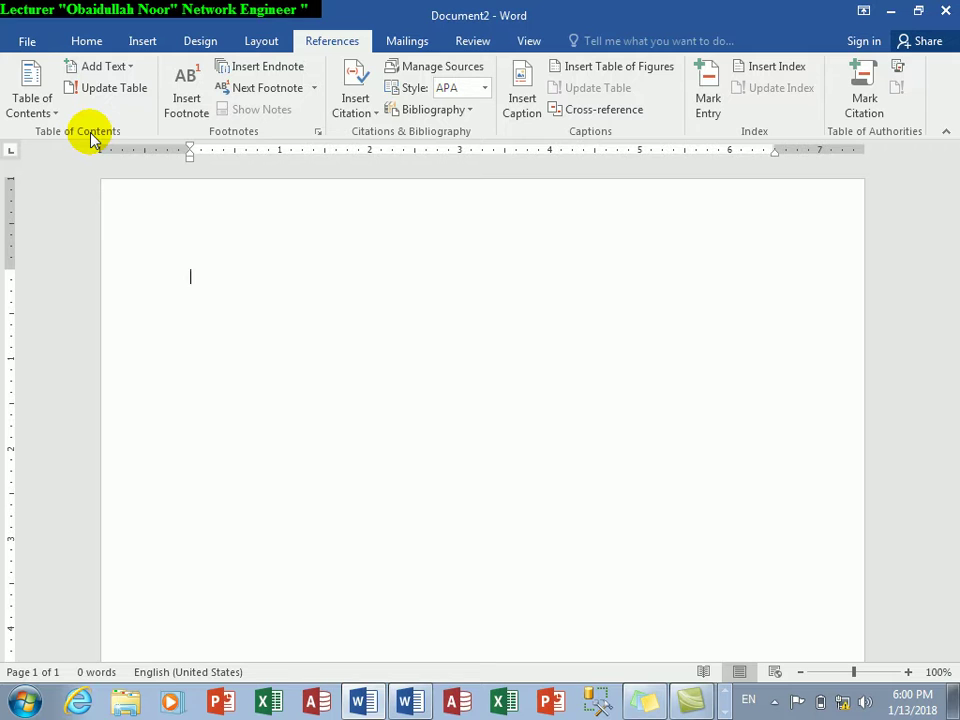
pyautogui.moveTo(10, 266); pyautogui.dragTo(10, 218)
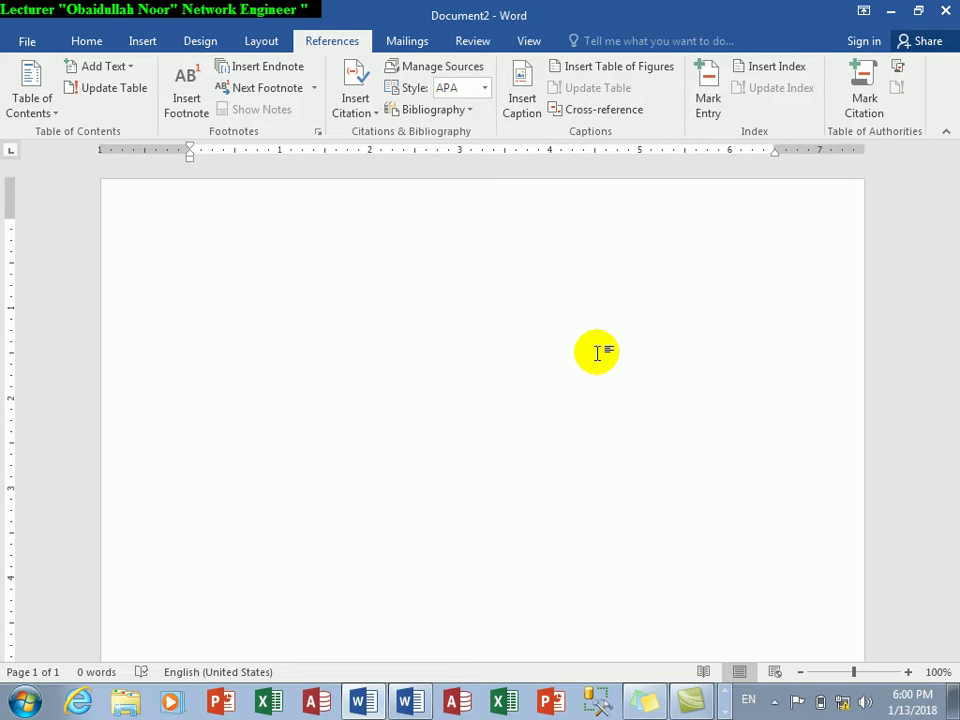
# Step: Type the title 'Views of Kabul' and add five sample paragraphs below it with =rand()
pyautogui.write('vwof Kabul')
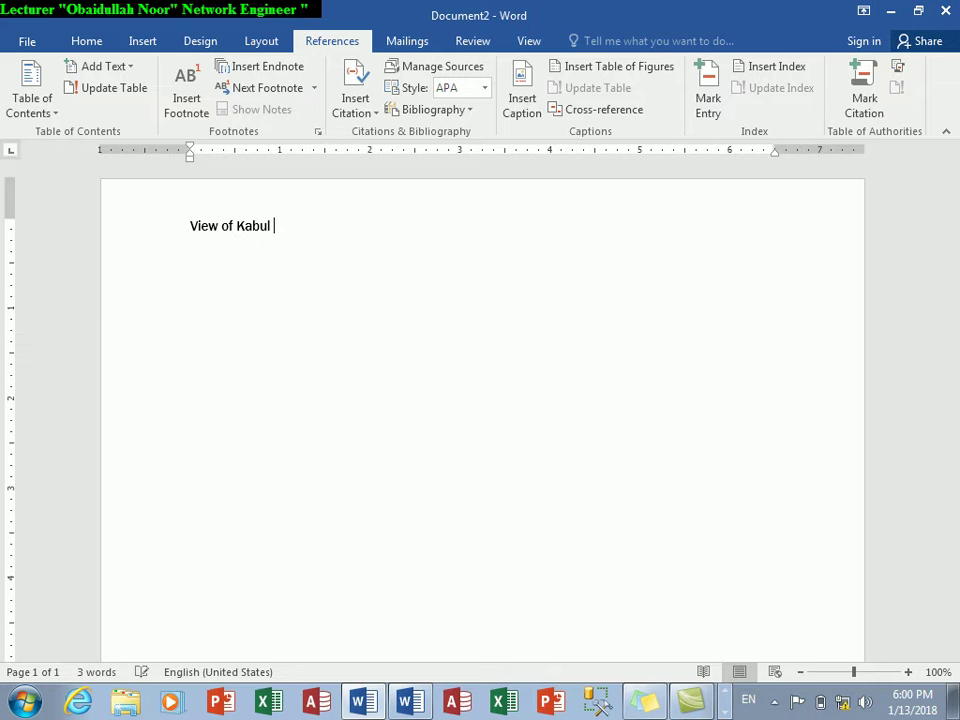
pyautogui.click(219, 226)
pyautogui.write('s')
pyautogui.click(289, 229)
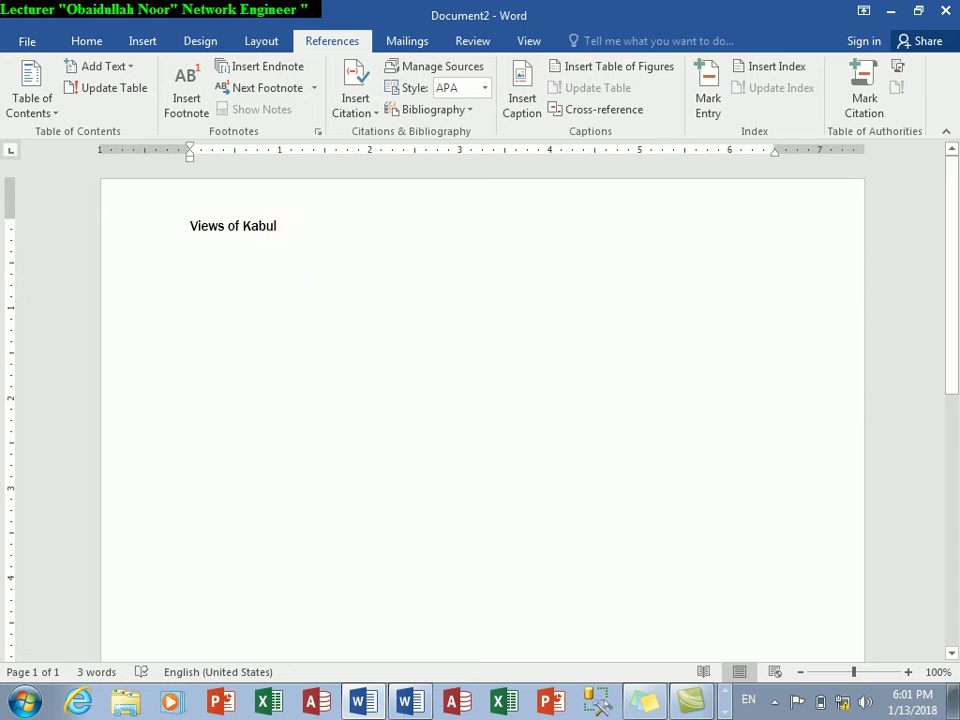
pyautogui.press('Return')
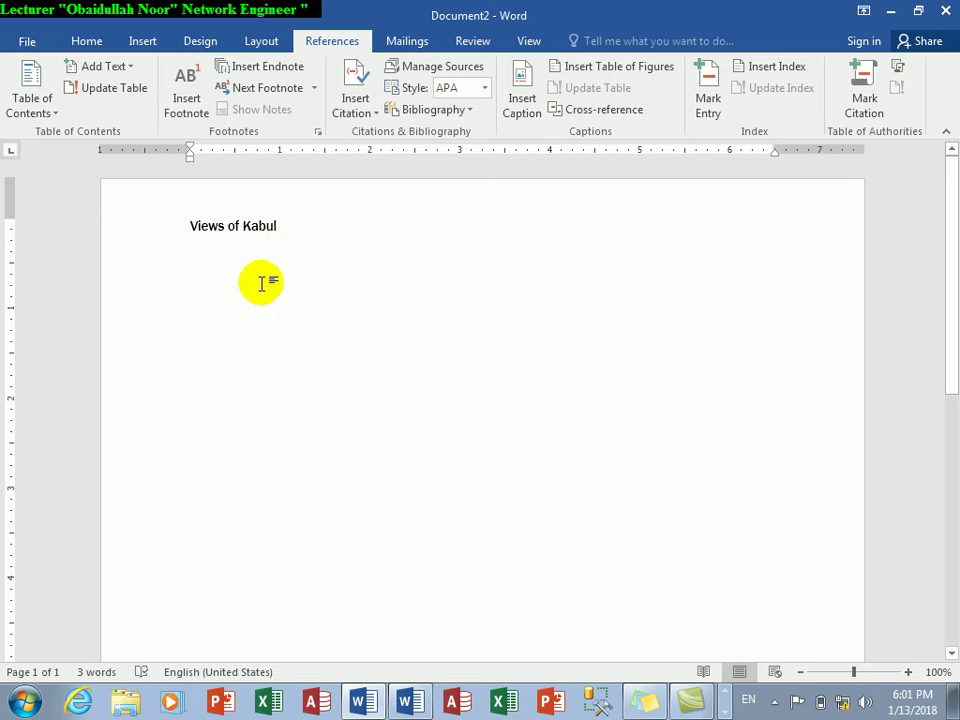
pyautogui.write('=r')
pyautogui.write('()')
pyautogui.press('Return')
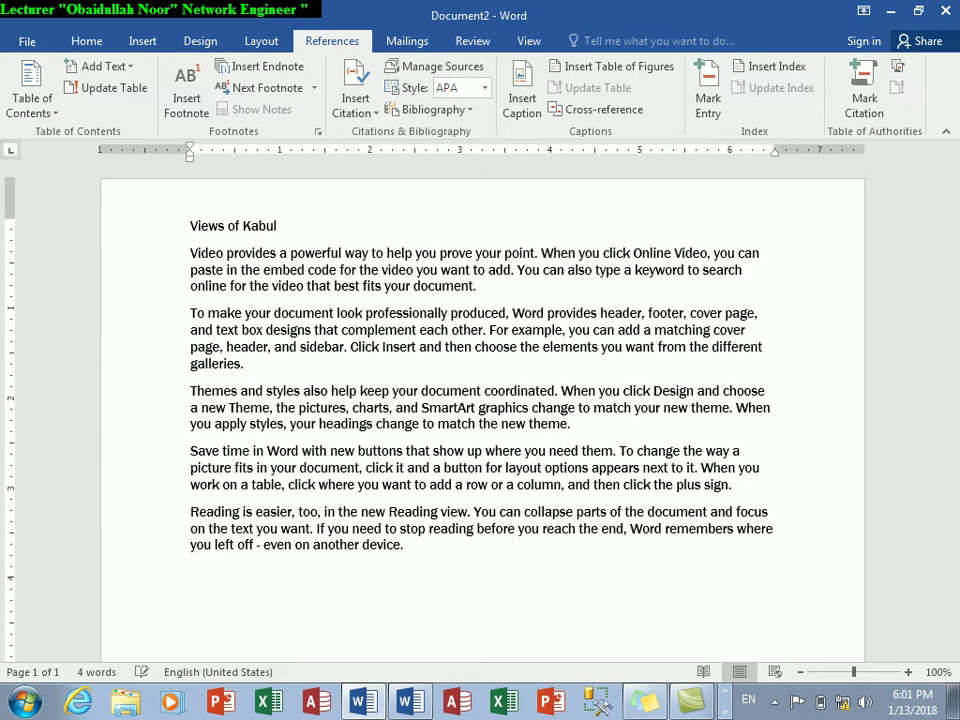
# Step: Start page 2 with the heading 'Economic of Afghanistan' and one =rand(1) paragraph
pyautogui.hotkey('ctrl', 'Return')
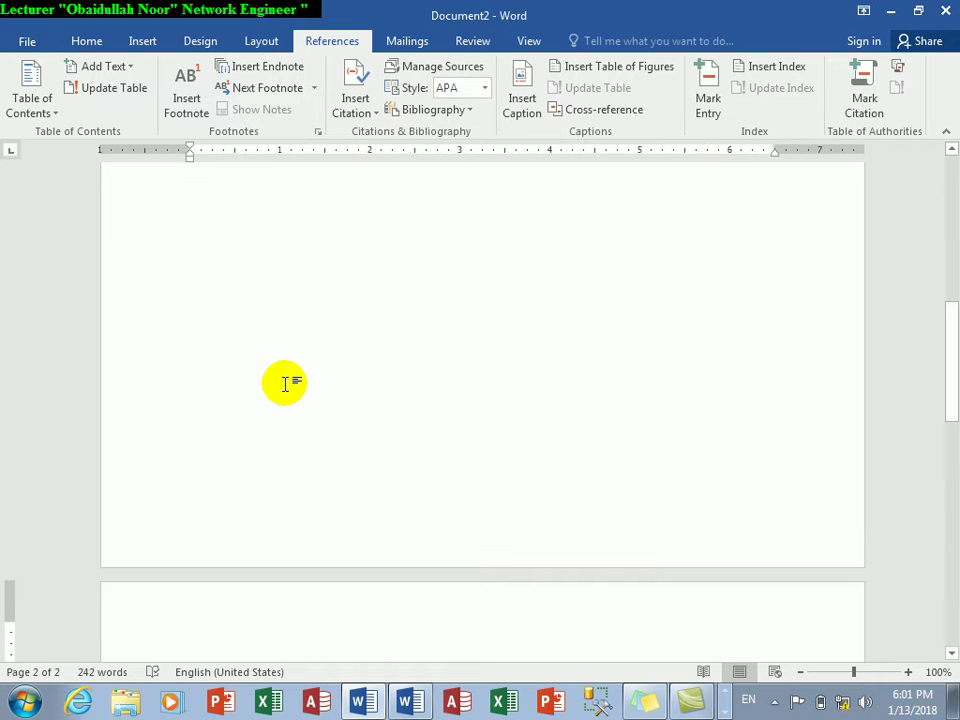
pyautogui.write('ecic of Afghanistan')
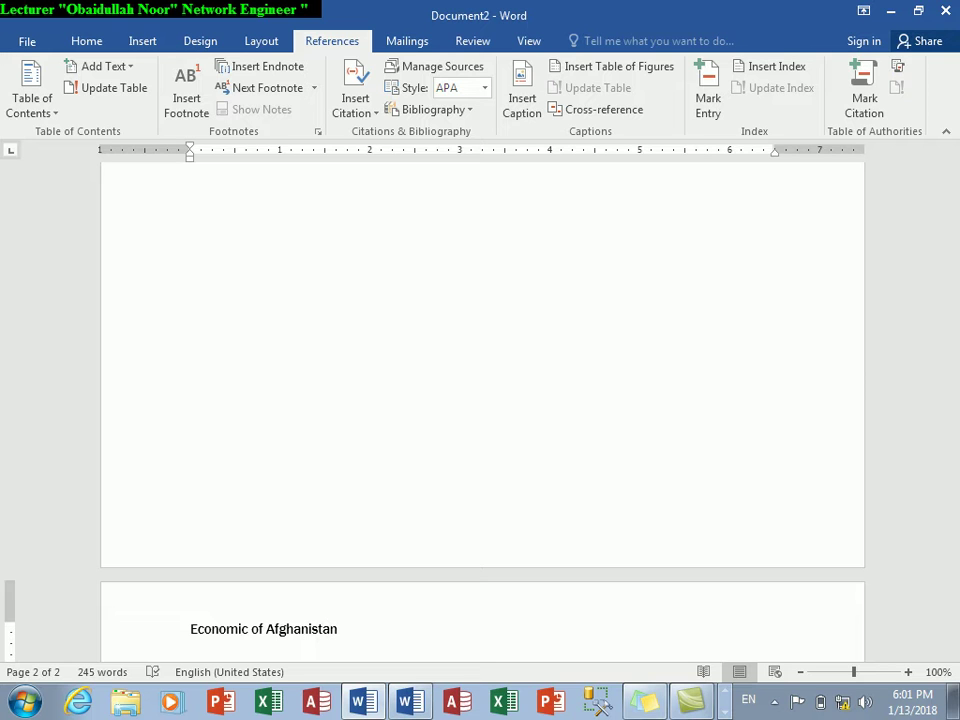
pyautogui.write(' d(1)')
pyautogui.press('Return')
pyautogui.press('Return')
pyautogui.press('Return')
pyautogui.press('Return')
pyautogui.press('Return')
pyautogui.press('Return')
pyautogui.press('Return')
pyautogui.press('Return')
pyautogui.press('Return')
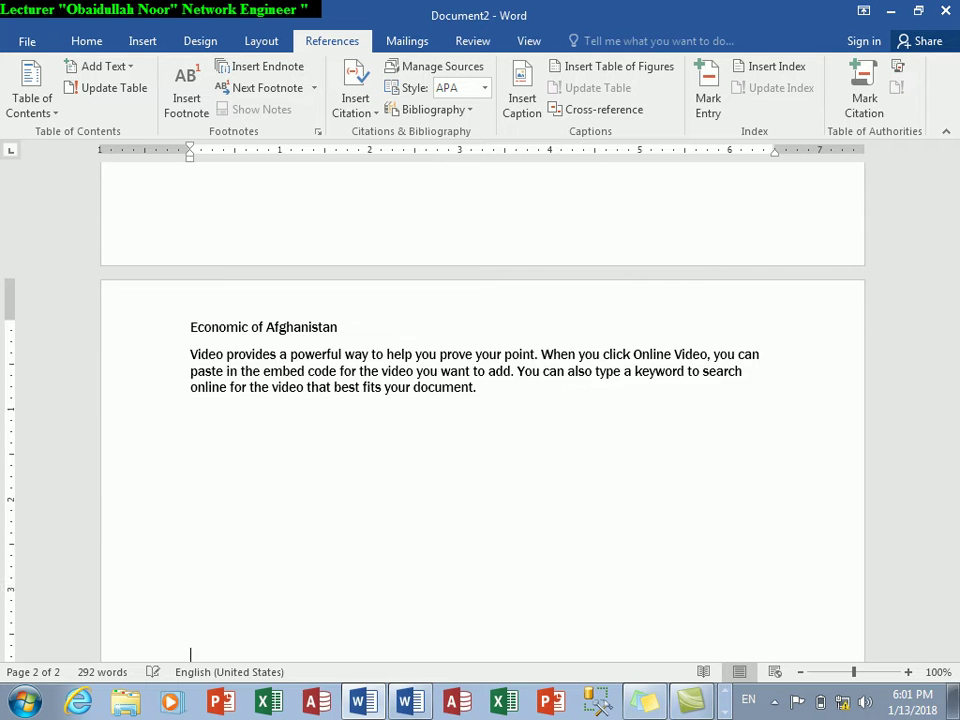
pyautogui.press('Return')
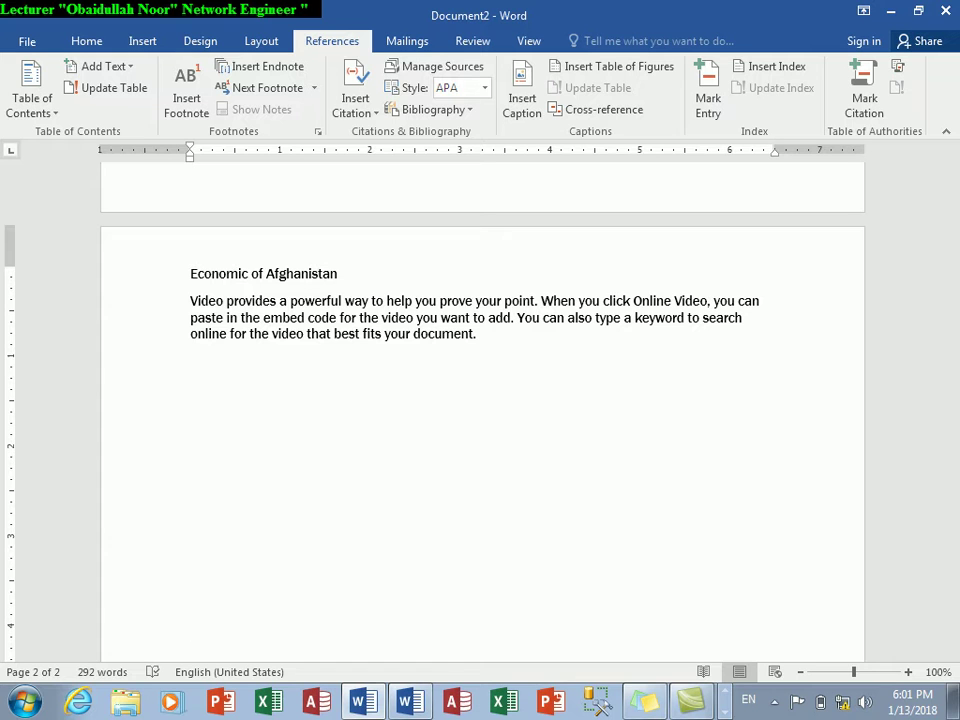
pyautogui.write('abou')
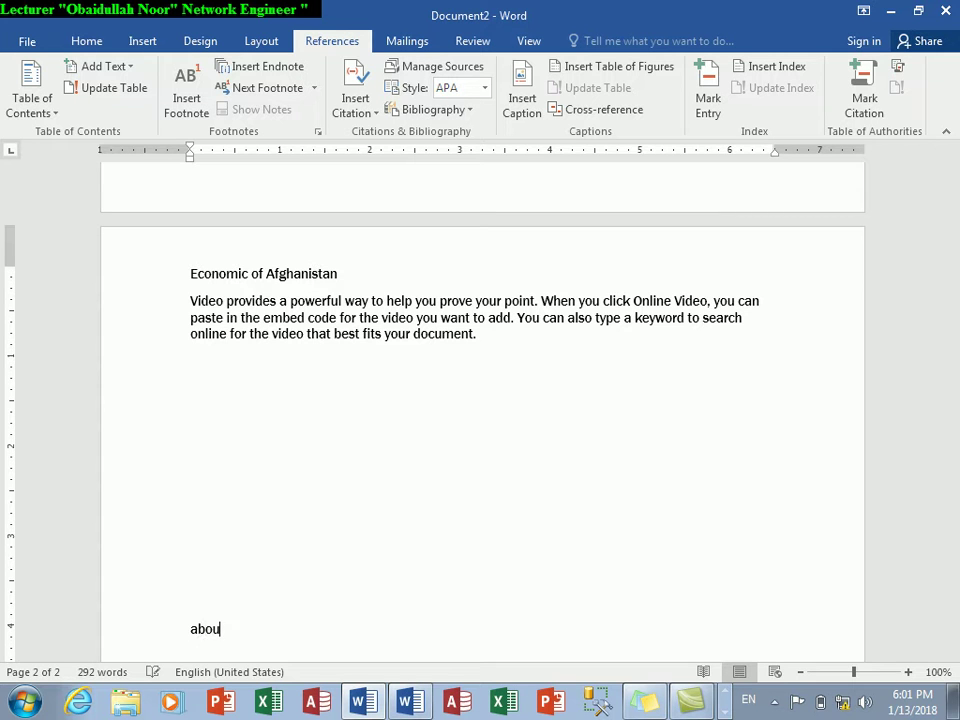
# Step: Add the heading 'About history of afg' followed by five =rand() sample paragraphs
pyautogui.write('t history of afg')
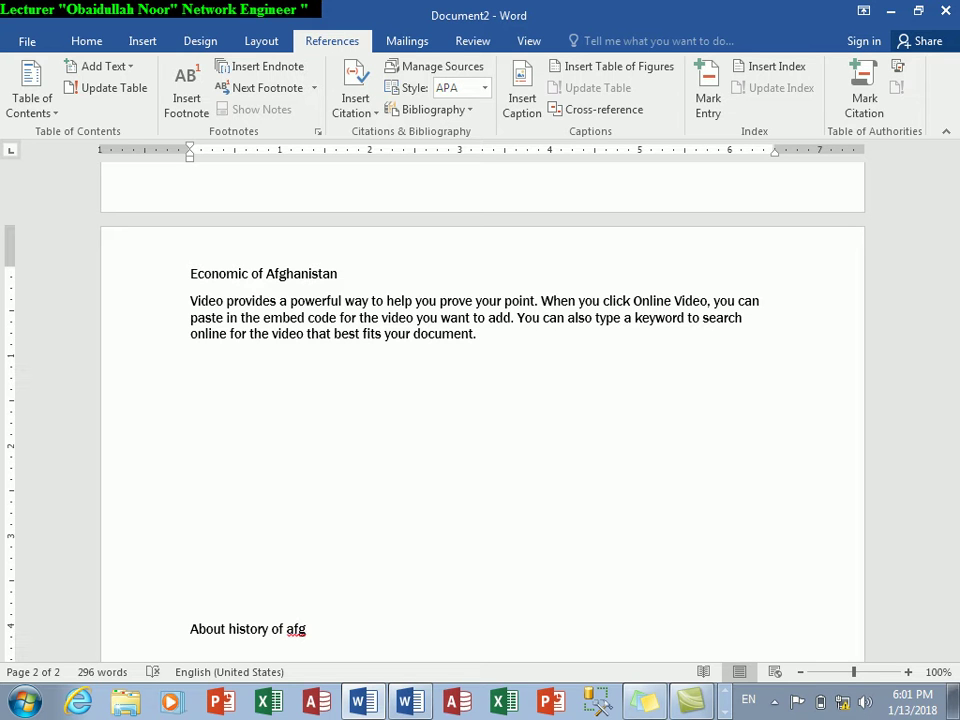
pyautogui.write('=rand()')
pyautogui.press('Return')
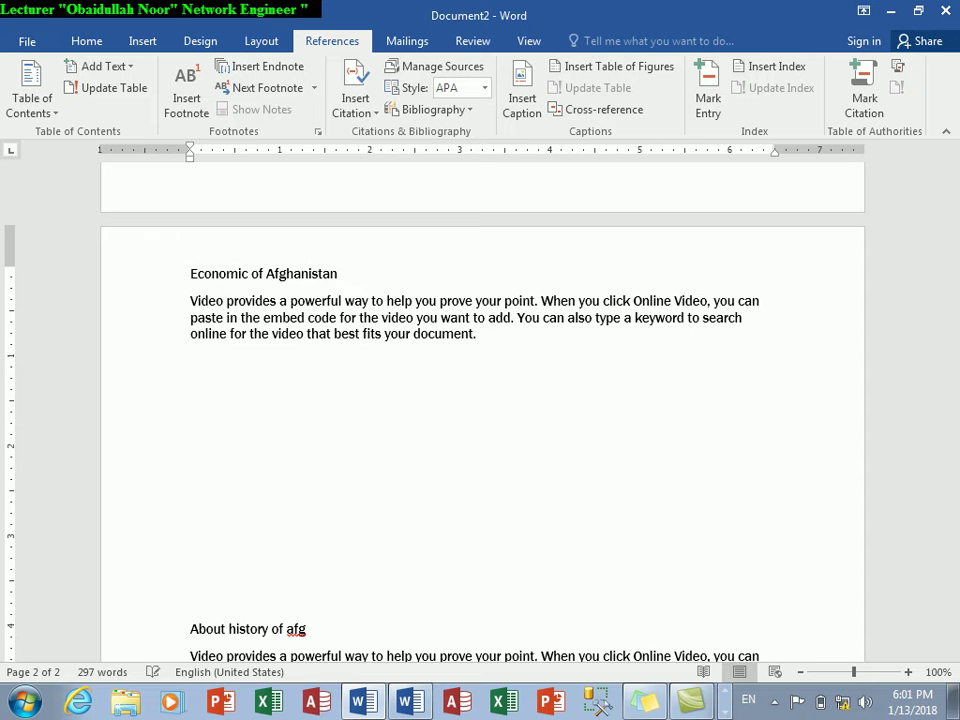
pyautogui.moveTo(953, 470)
pyautogui.mouseDown()
pyautogui.moveTo(957, 318)
pyautogui.moveTo(945, 154)
pyautogui.mouseUp()
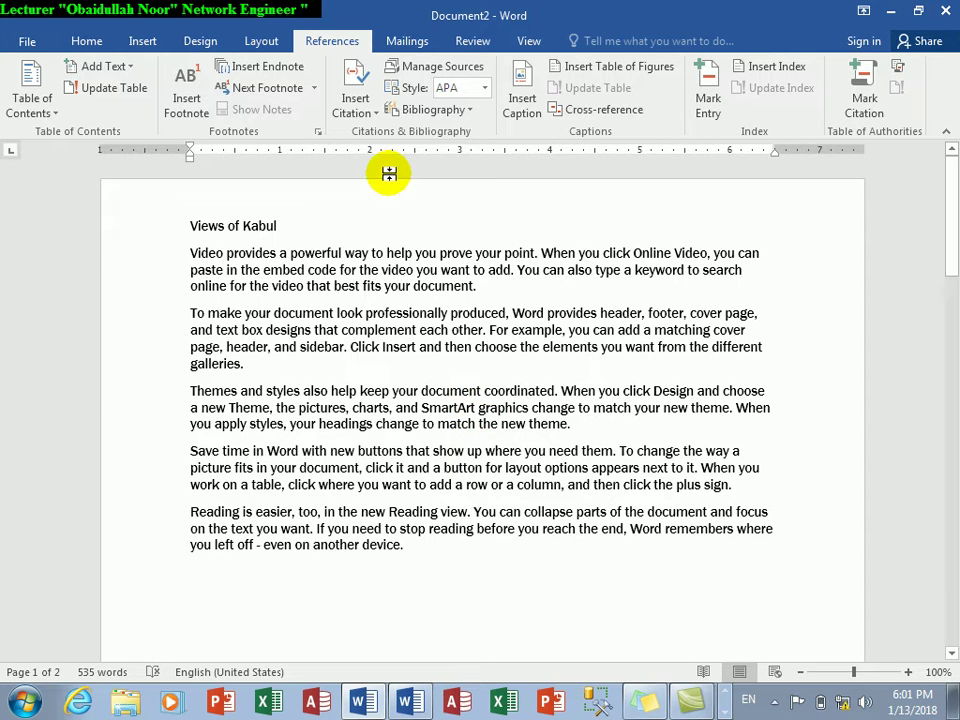
# Step: Mark the 'Views of Kabul' title as a Level 1 table-of-contents entry
pyautogui.click(189, 228)
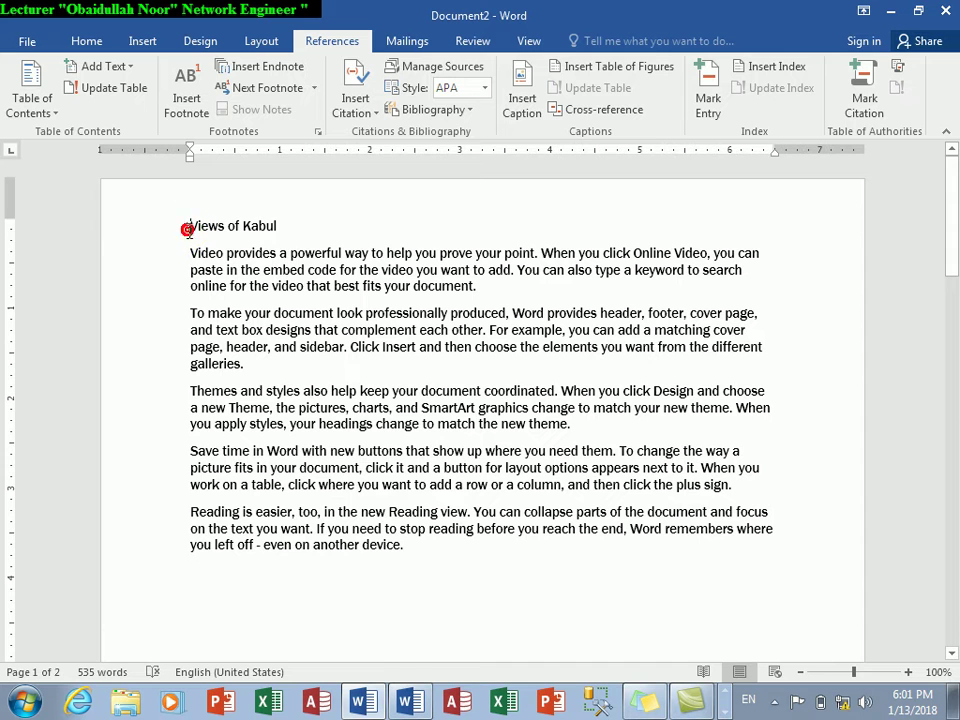
pyautogui.moveTo(288, 227); pyautogui.dragTo(117, 212)
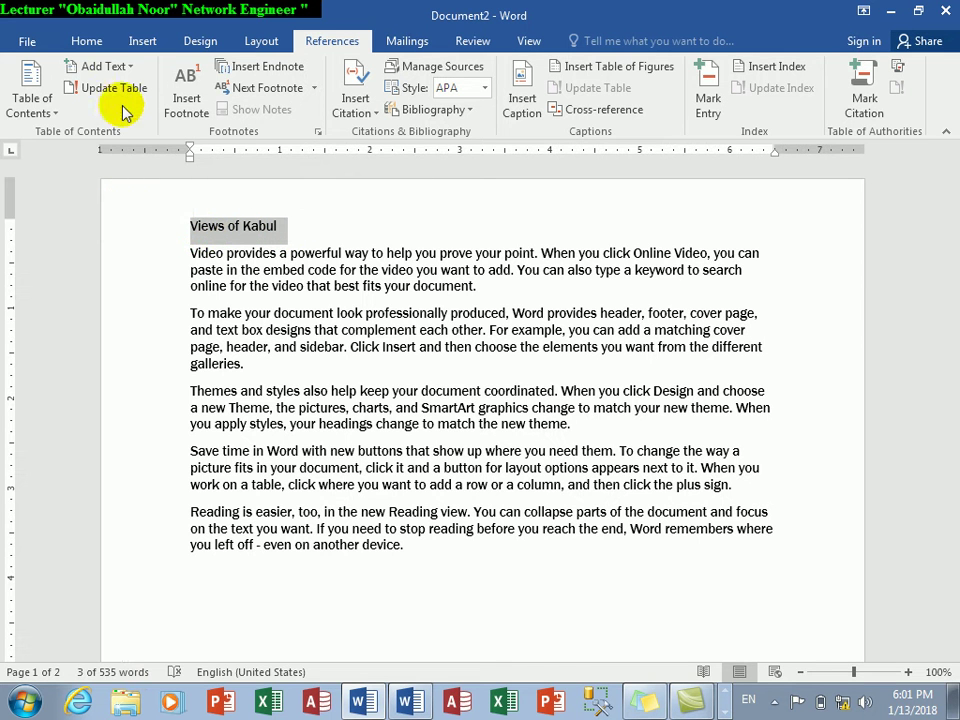
pyautogui.click(126, 69)
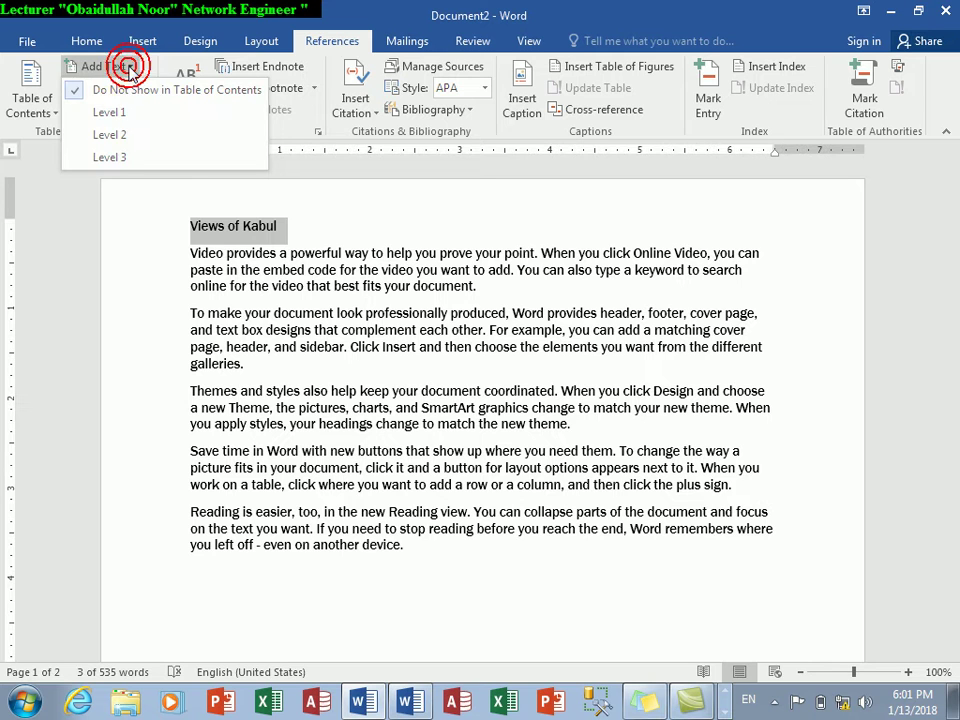
pyautogui.click(124, 113)
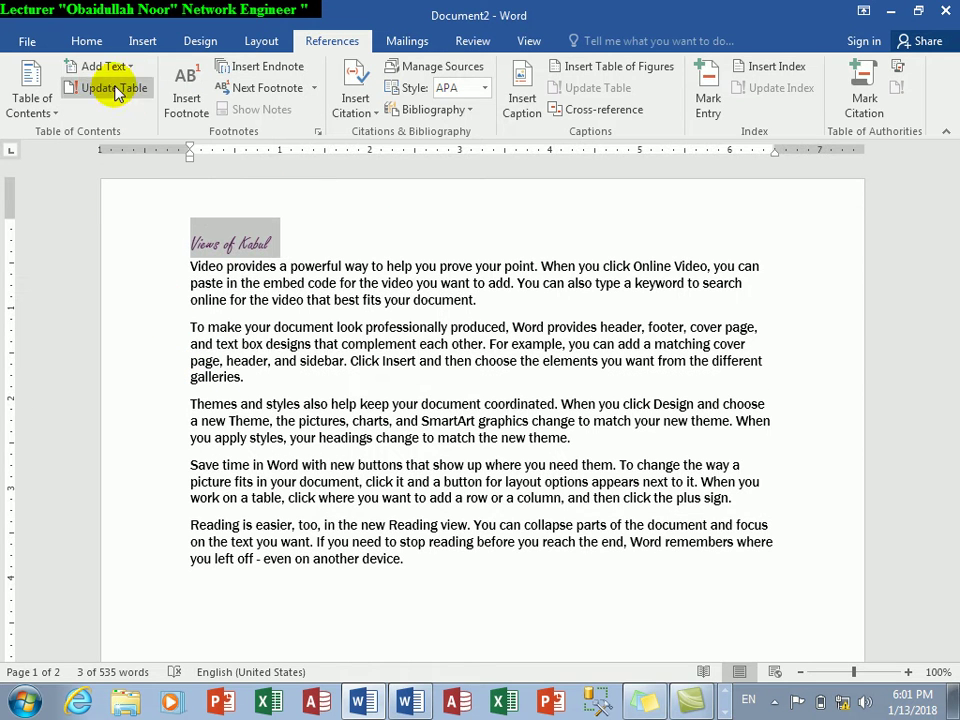
# Step: Apply the Heading 1 style to the 'Views of Kabul' title
pyautogui.click(86, 45)
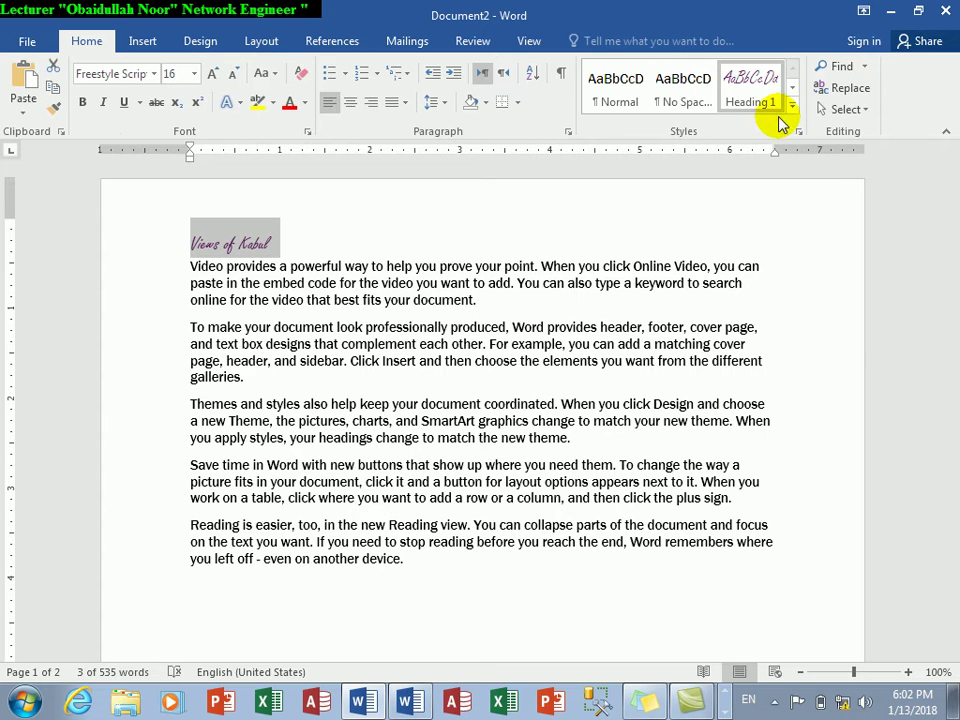
pyautogui.click(792, 106)
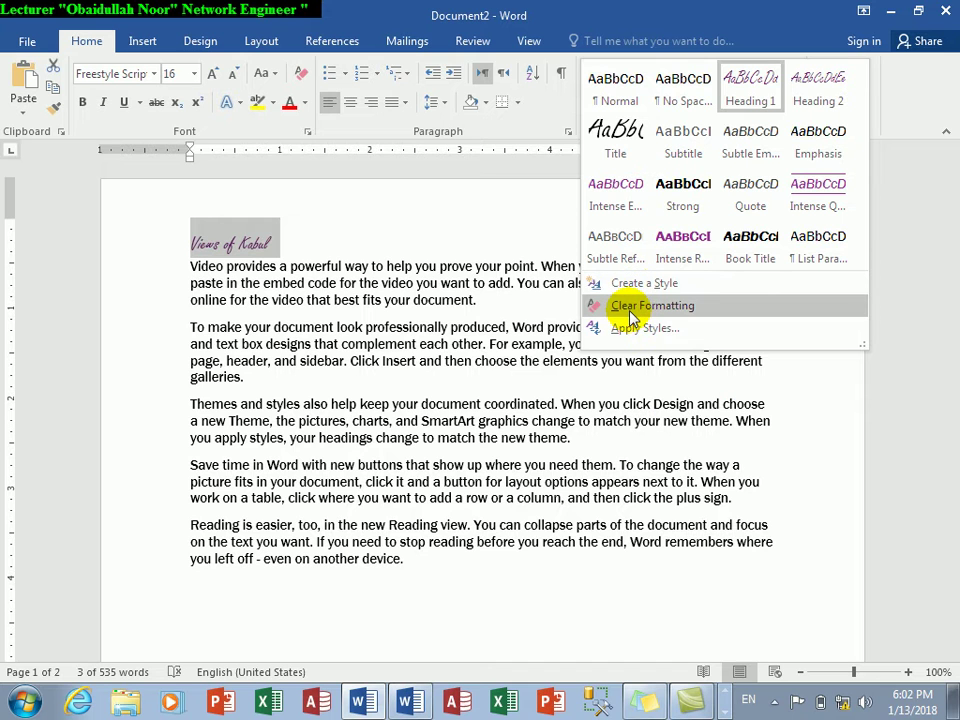
pyautogui.click(755, 95)
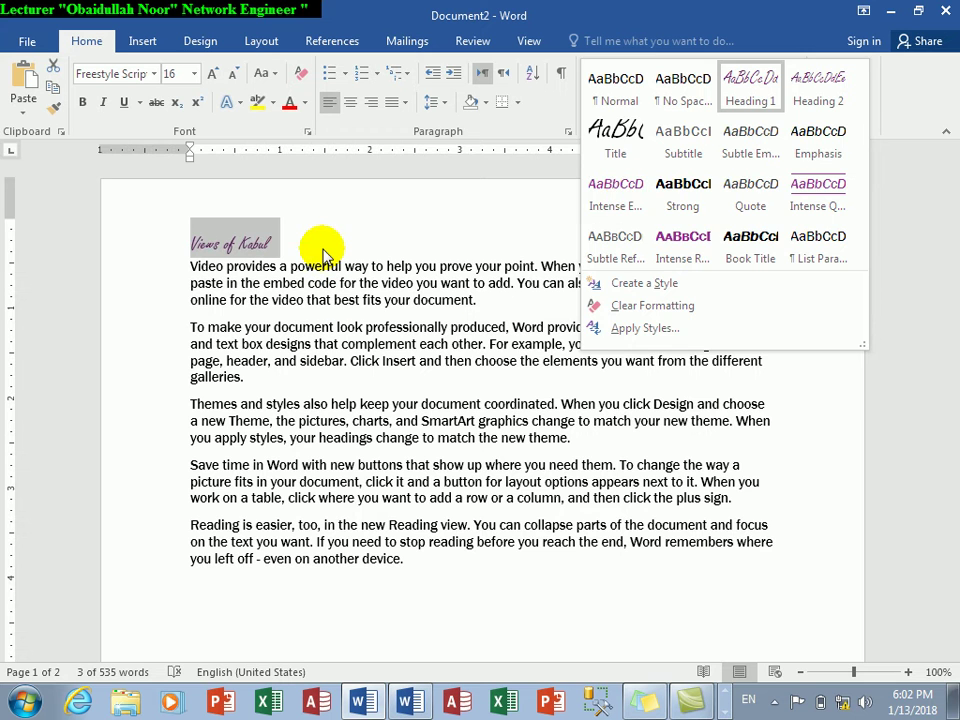
pyautogui.click(322, 252)
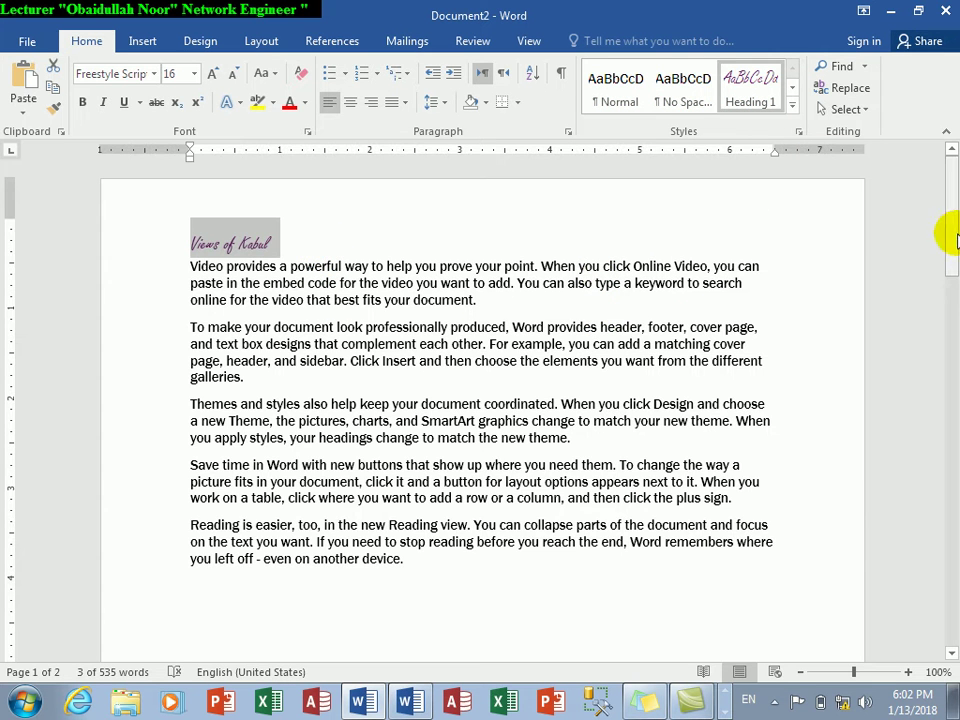
pyautogui.moveTo(952, 240); pyautogui.dragTo(935, 392)
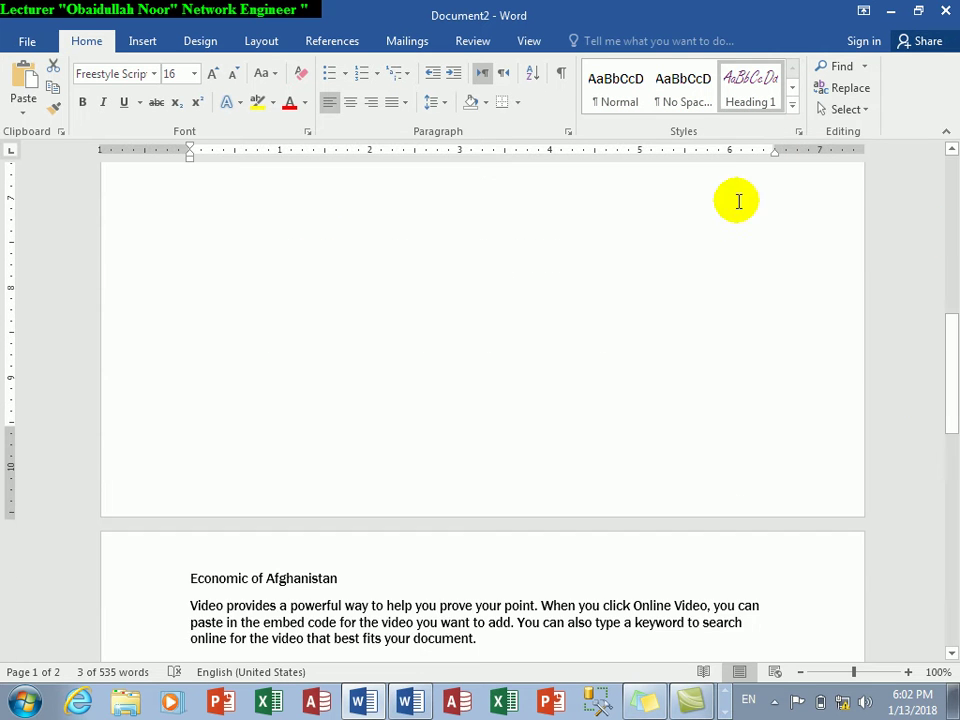
pyautogui.click(322, 42)
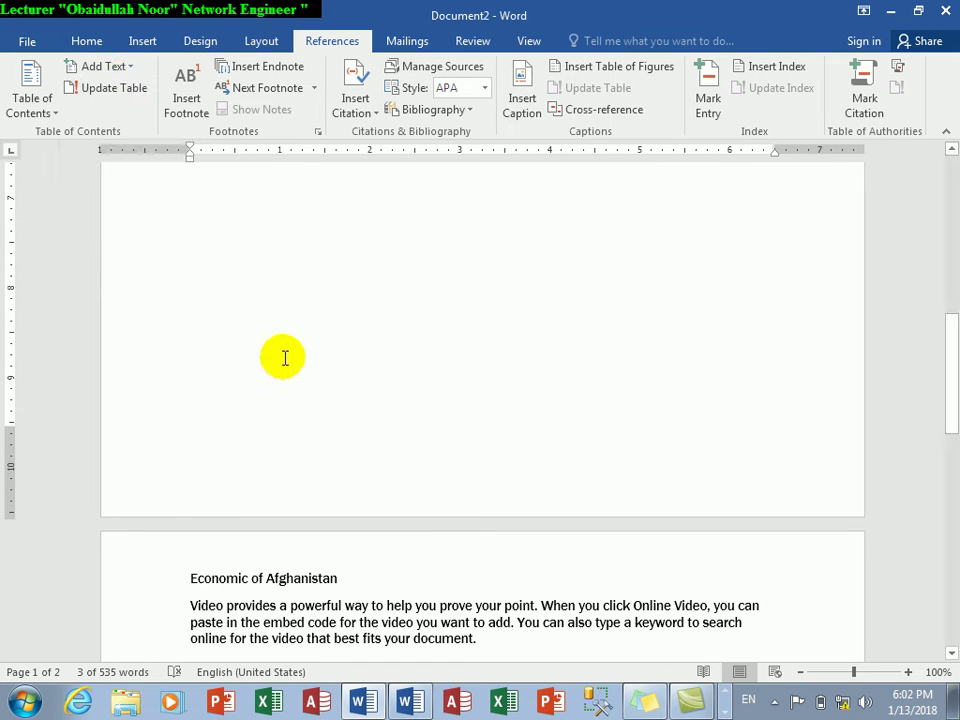
# Step: Mark 'Economic of Afghanistan' as a Level 2 table-of-contents entry
pyautogui.moveTo(345, 579); pyautogui.dragTo(192, 580)
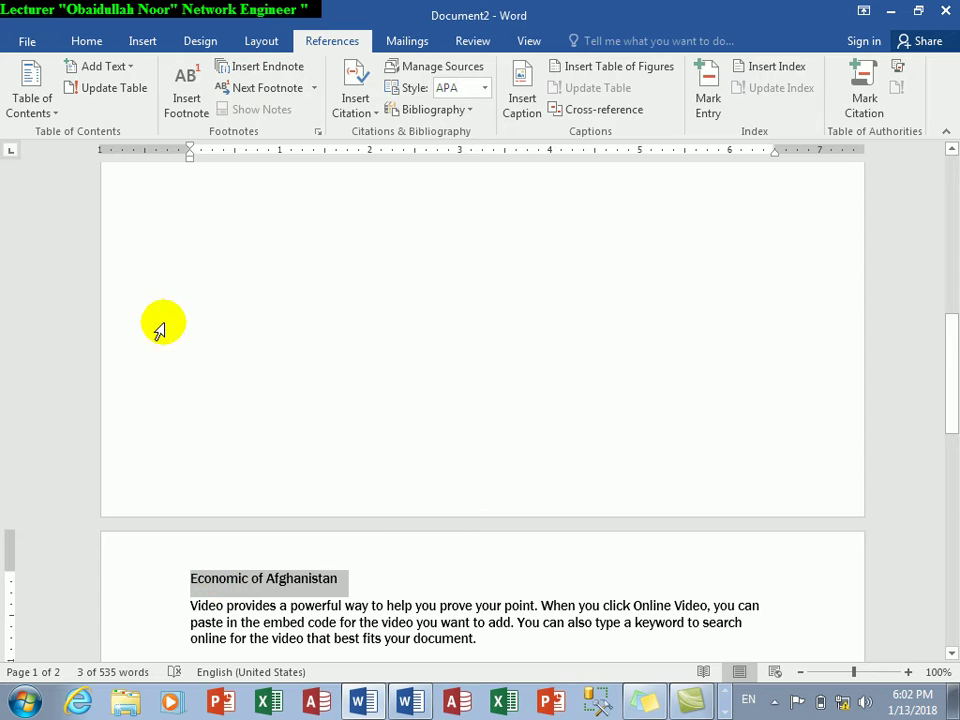
pyautogui.click(124, 67)
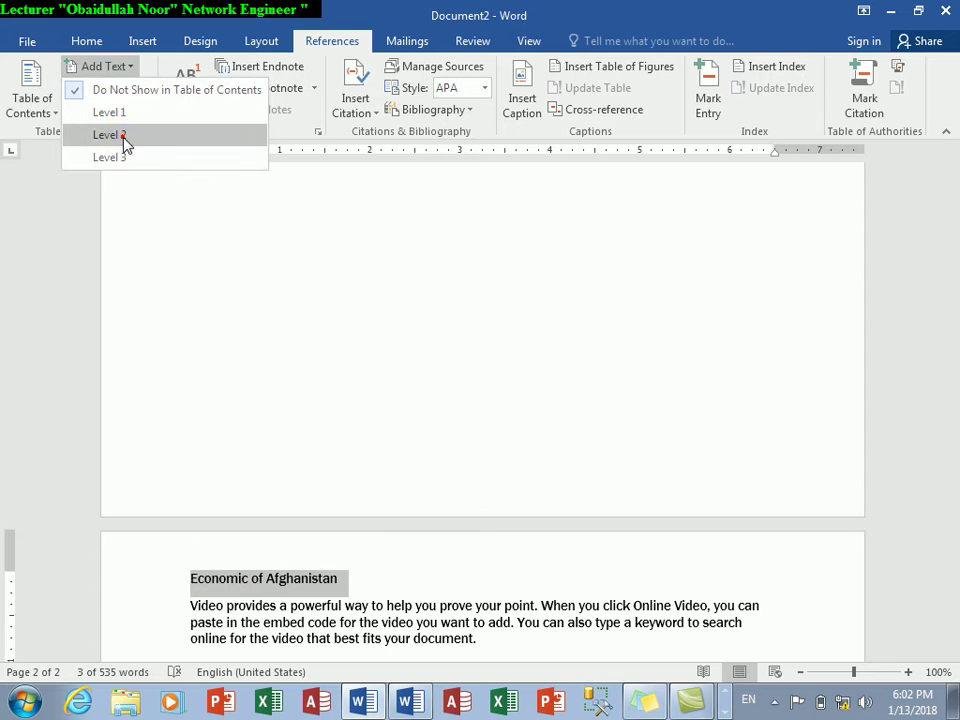
pyautogui.click(110, 134)
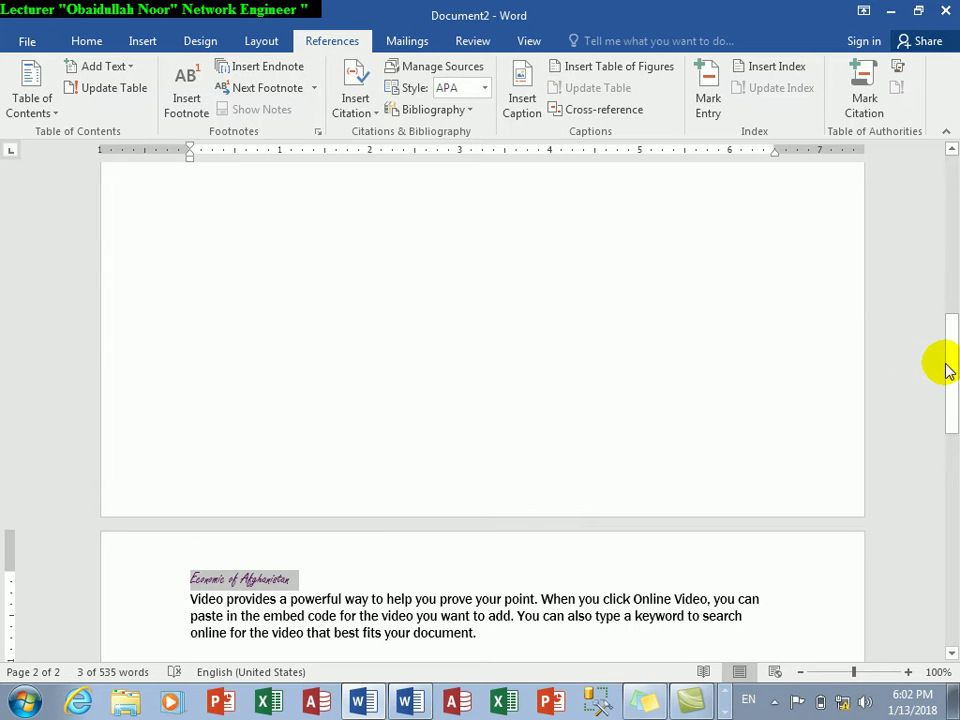
pyautogui.moveTo(948, 370); pyautogui.dragTo(940, 440)
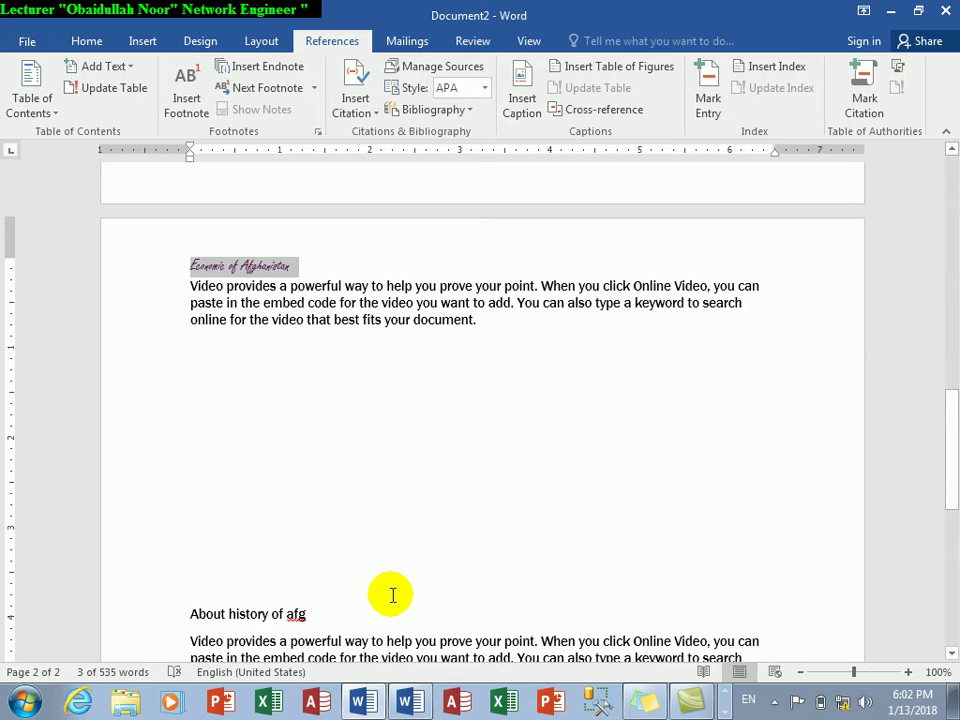
# Step: Mark the 'About history of afg' line as a Level 3 heading
pyautogui.moveTo(197, 611); pyautogui.dragTo(322, 628)
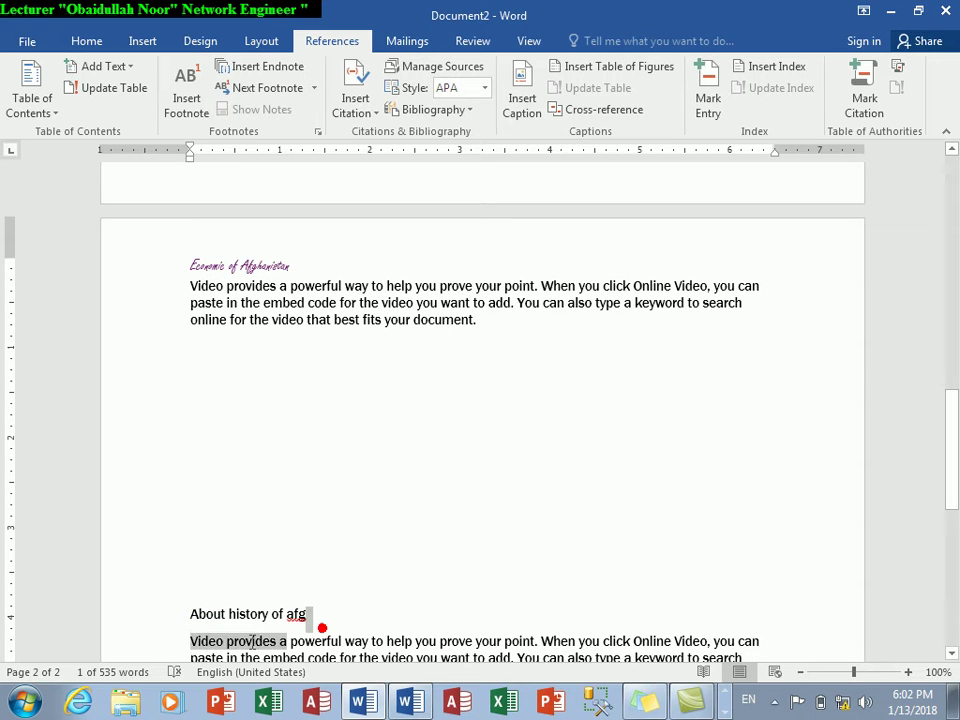
pyautogui.click(172, 618)
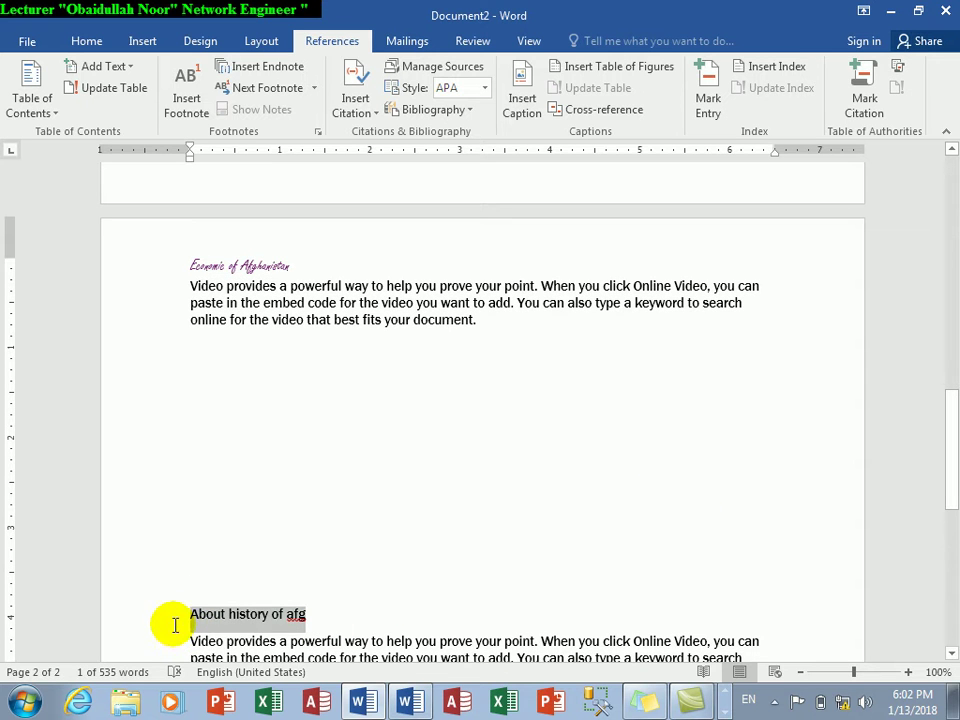
pyautogui.click(129, 68)
pyautogui.click(124, 156)
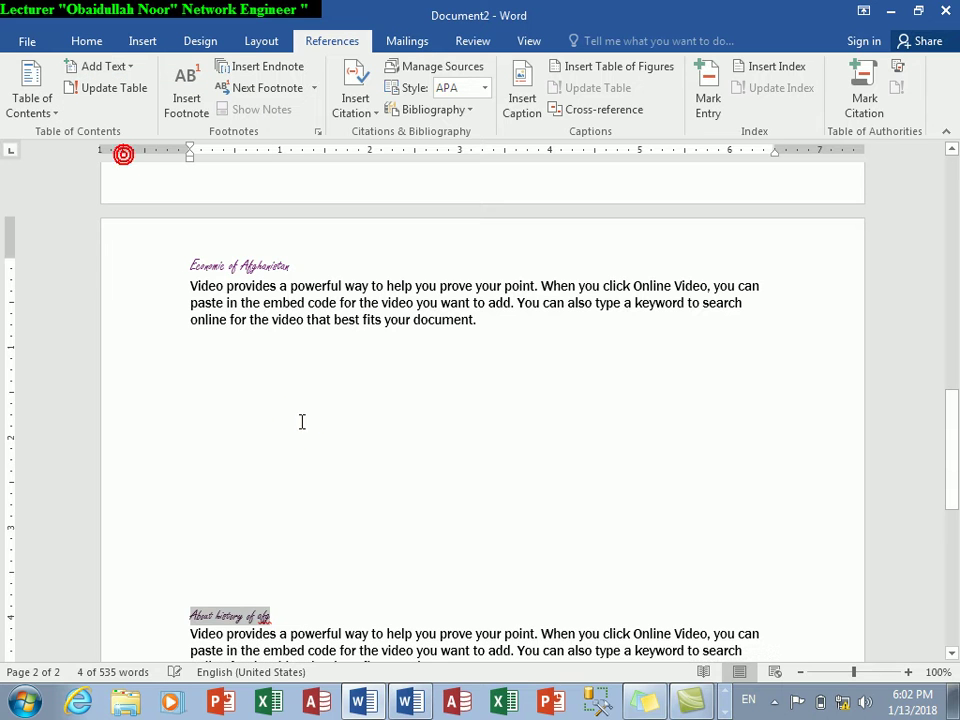
pyautogui.click(362, 525)
pyautogui.click(130, 68)
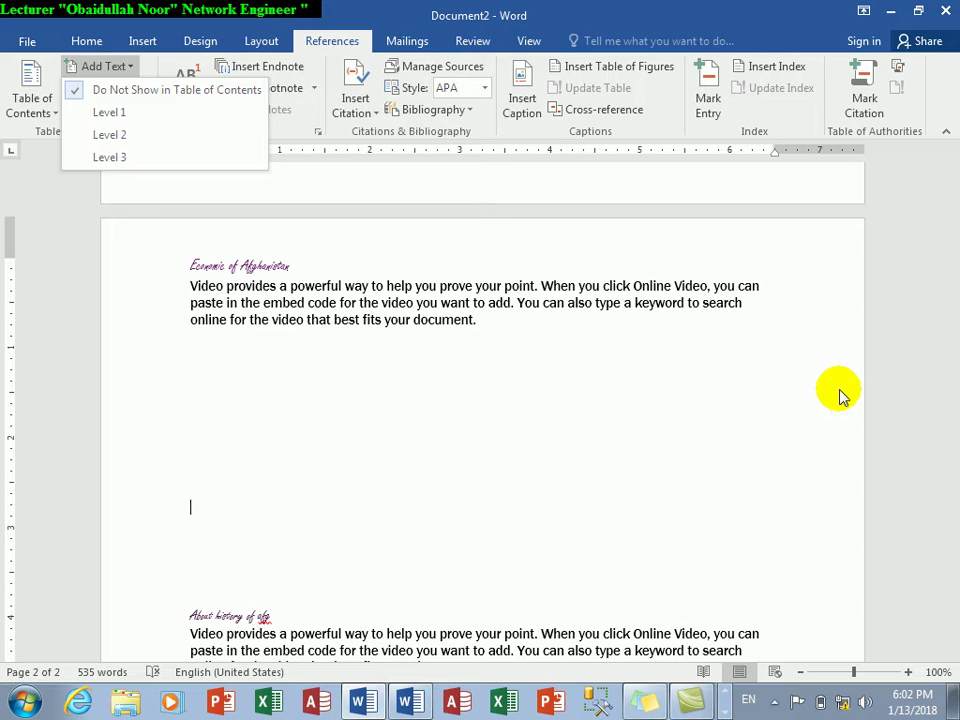
pyautogui.click(825, 520)
pyautogui.moveTo(947, 466)
pyautogui.mouseDown()
pyautogui.moveTo(948, 185)
pyautogui.moveTo(930, 458)
pyautogui.moveTo(950, 238)
pyautogui.mouseUp()
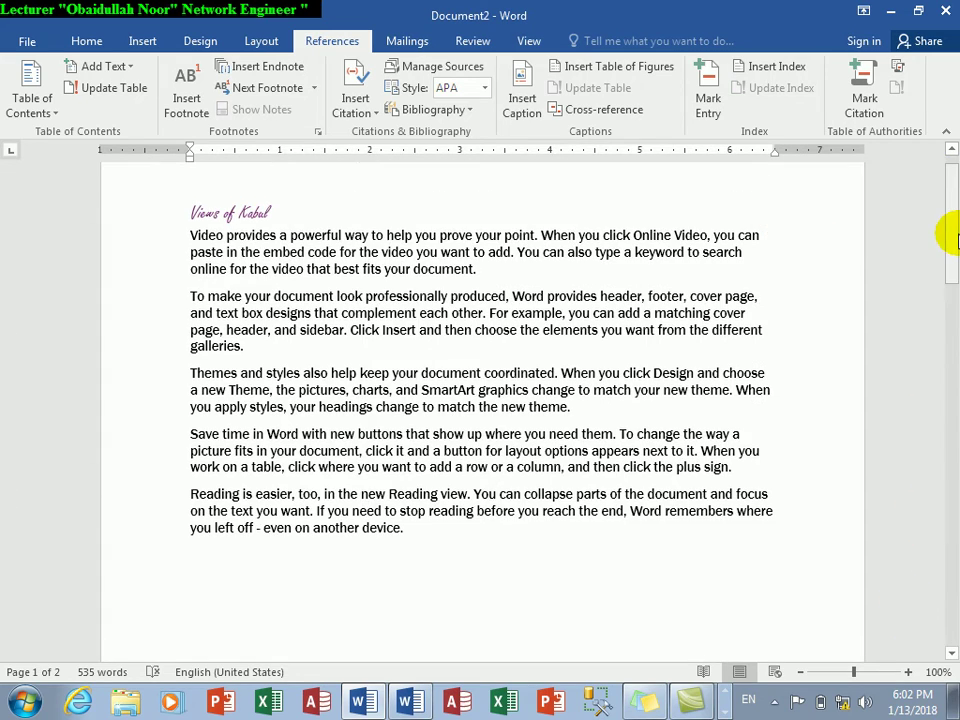
# Step: Insert two blank lines above 'Views of Kabul' and place the cursor on the top one
pyautogui.moveTo(950, 218); pyautogui.dragTo(950, 193)
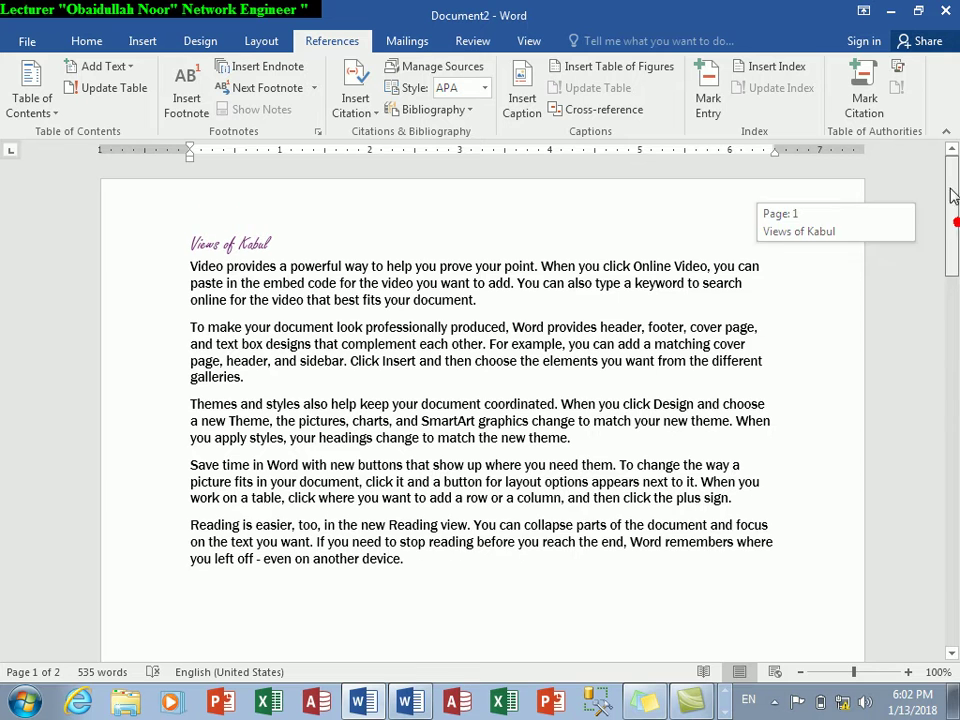
pyautogui.click(190, 245)
pyautogui.press('Return')
pyautogui.press('Return')
pyautogui.press('Return')
pyautogui.press('Return')
pyautogui.press('Return')
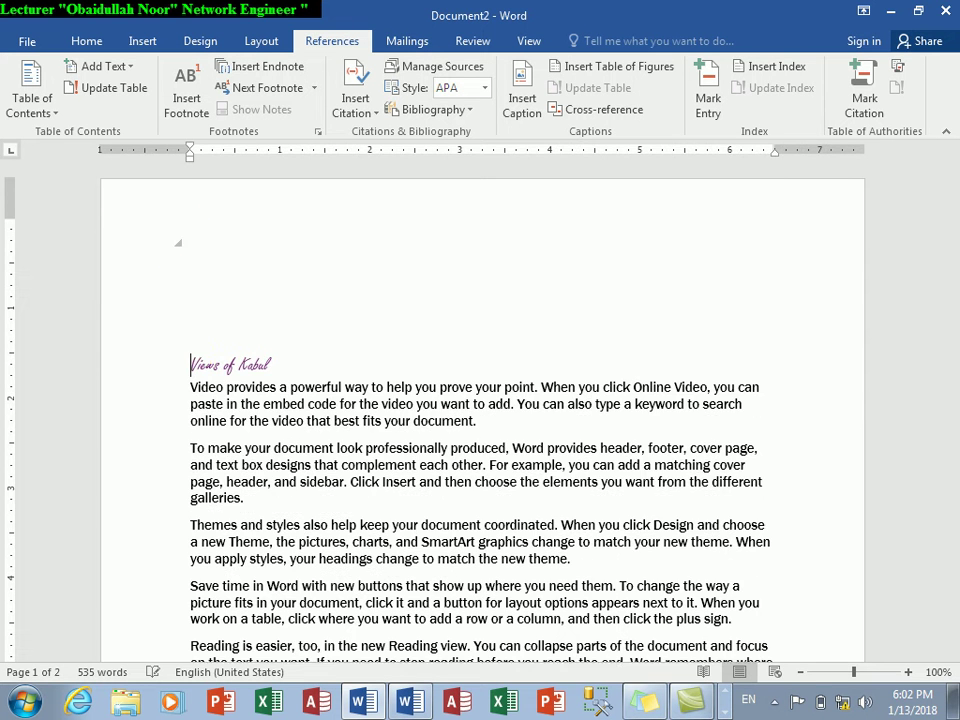
pyautogui.press('Return')
pyautogui.press('Return')
pyautogui.press('Return')
pyautogui.click(228, 285)
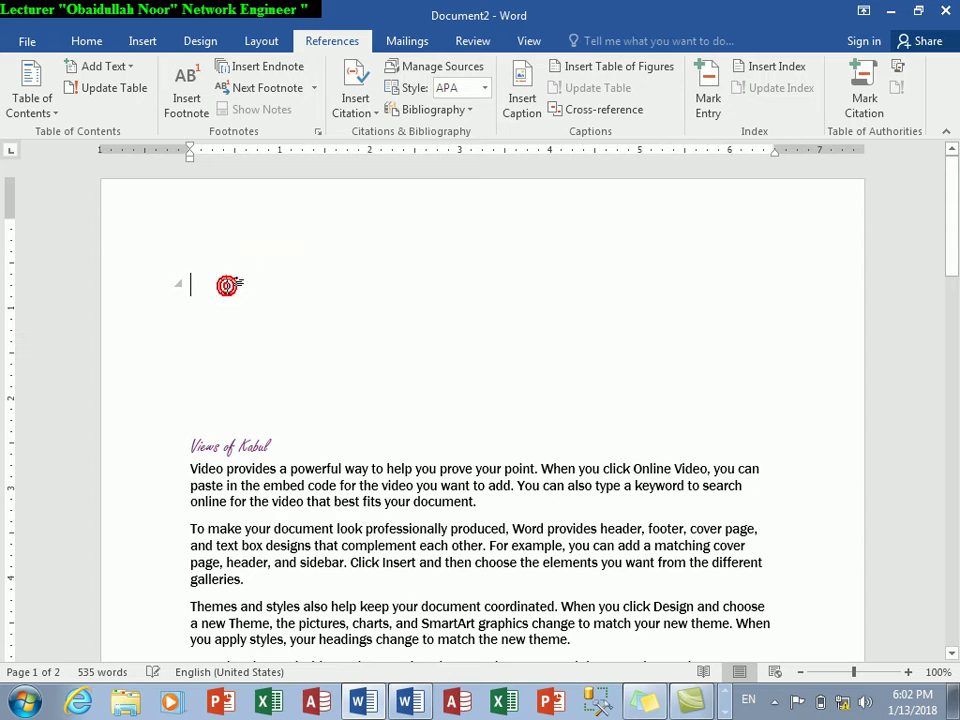
# Step: Insert Automatic Table 1, listing the three headings on pages 1, 2 and 2
pyautogui.click(46, 112)
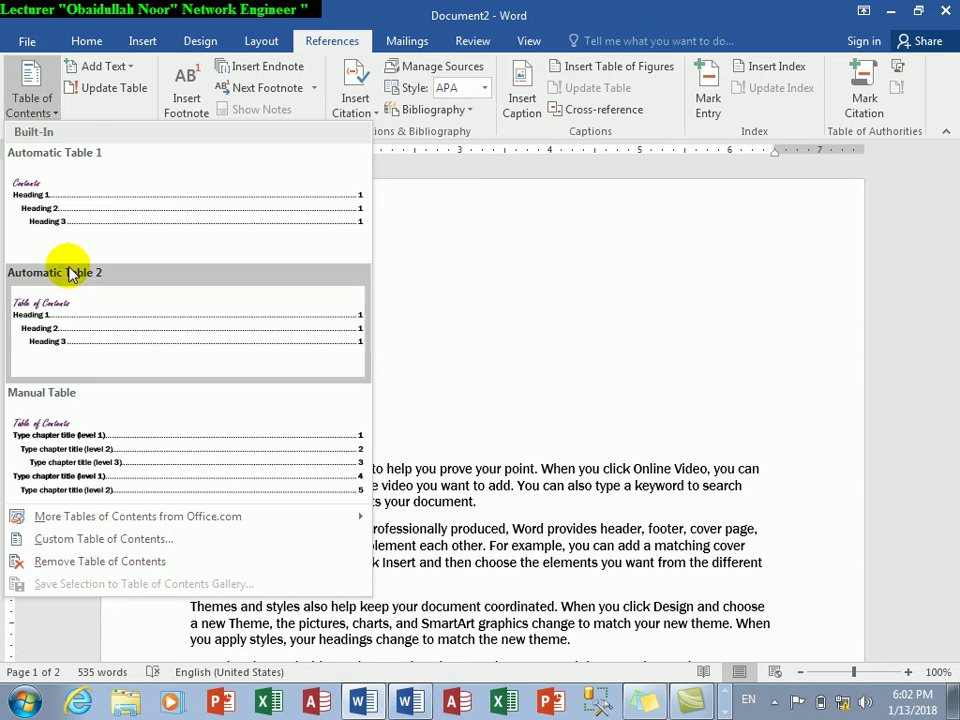
pyautogui.click(95, 237)
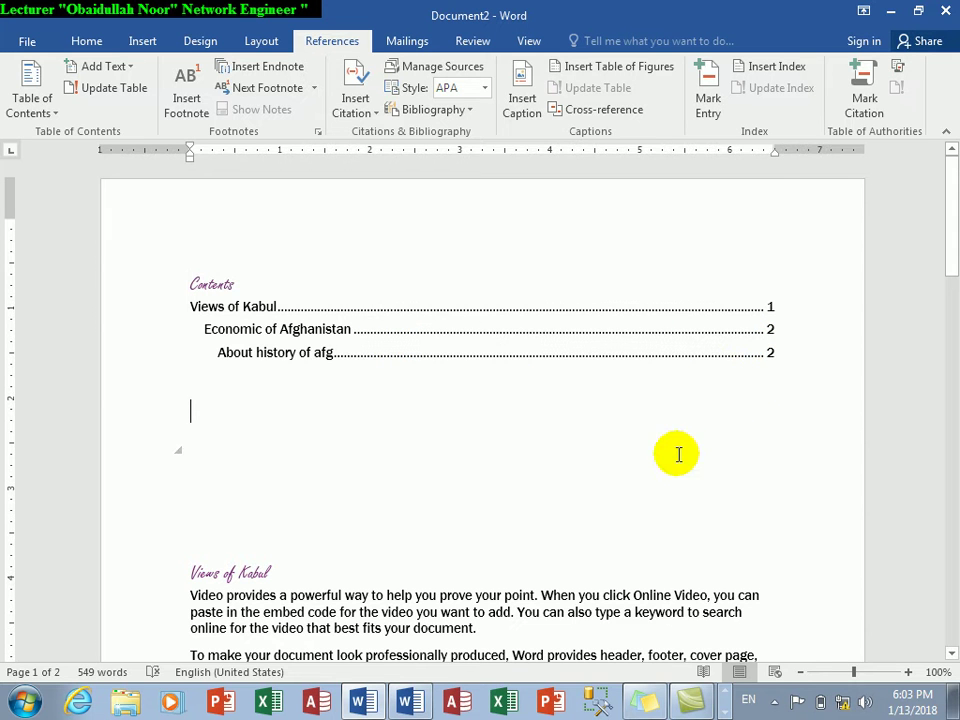
# Step: Start page 3 with the heading 'Culture of Afghanistan', correcting the misspelled 'afghnistan'
pyautogui.moveTo(952, 253)
pyautogui.mouseDown()
pyautogui.moveTo(950, 328)
pyautogui.moveTo(936, 369)
pyautogui.moveTo(936, 253)
pyautogui.moveTo(928, 315)
pyautogui.moveTo(942, 175)
pyautogui.mouseUp()
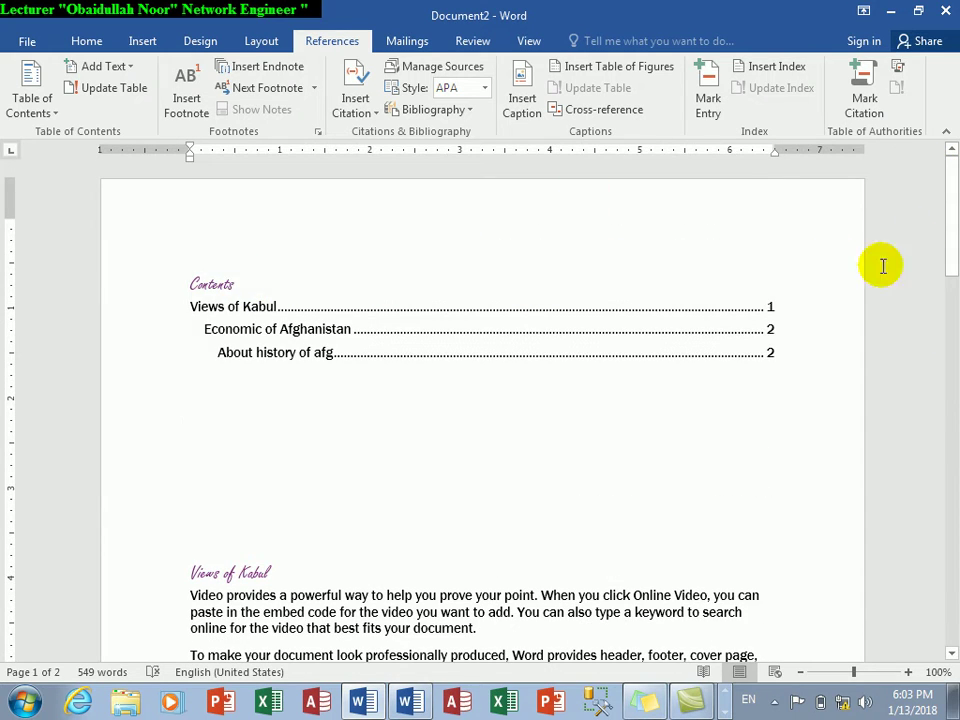
pyautogui.moveTo(945, 175)
pyautogui.mouseDown()
pyautogui.moveTo(930, 413)
pyautogui.moveTo(910, 537)
pyautogui.mouseUp()
pyautogui.click(339, 647)
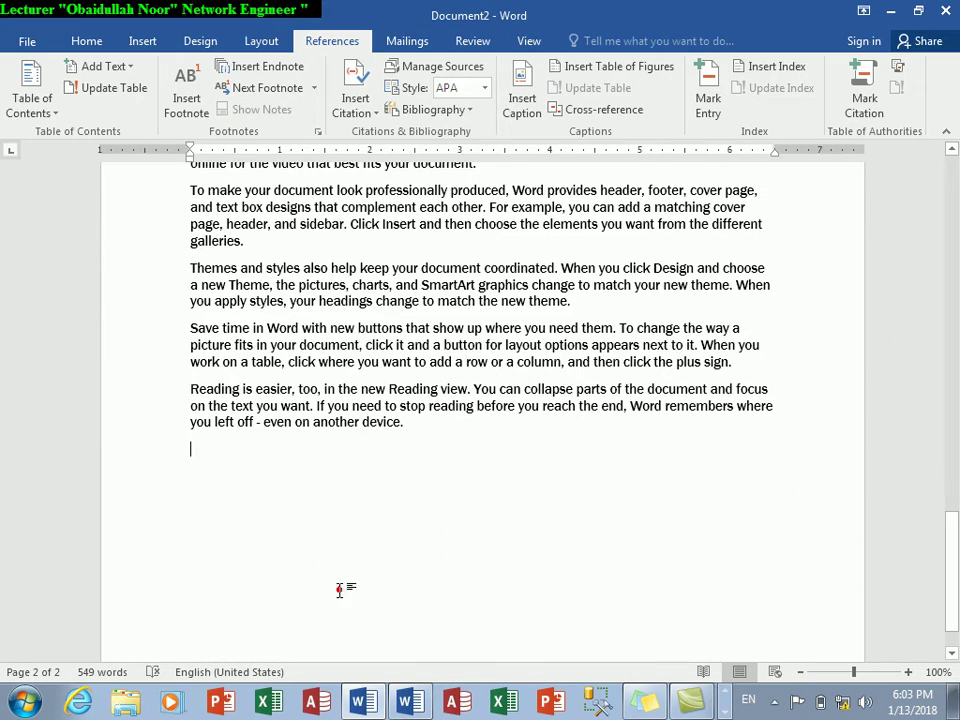
pyautogui.press('Return')
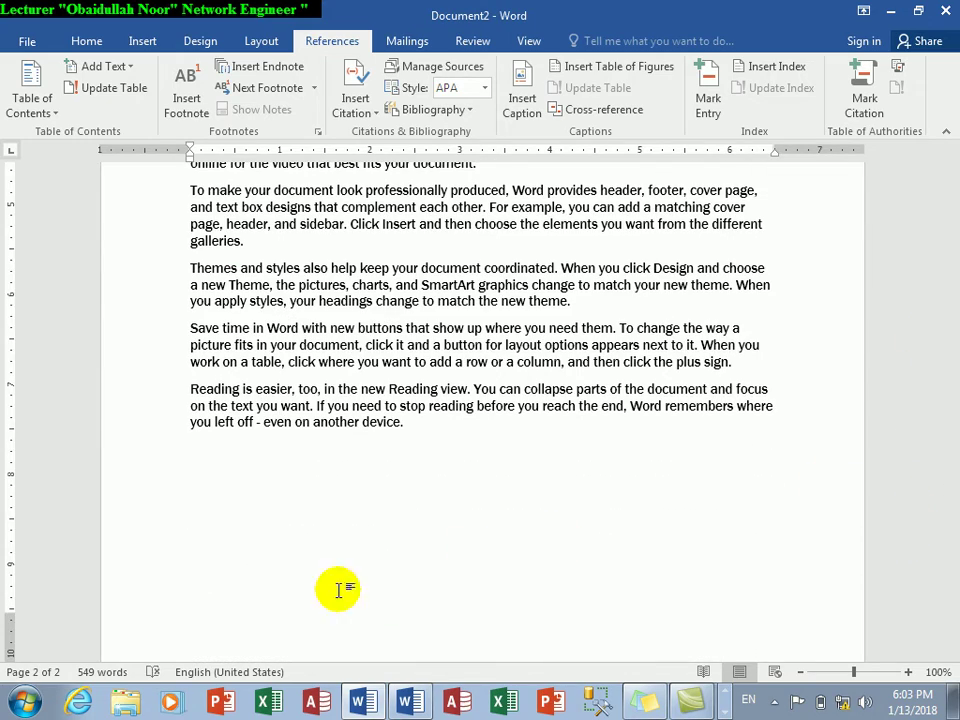
pyautogui.scroll(-3, 336, 579)
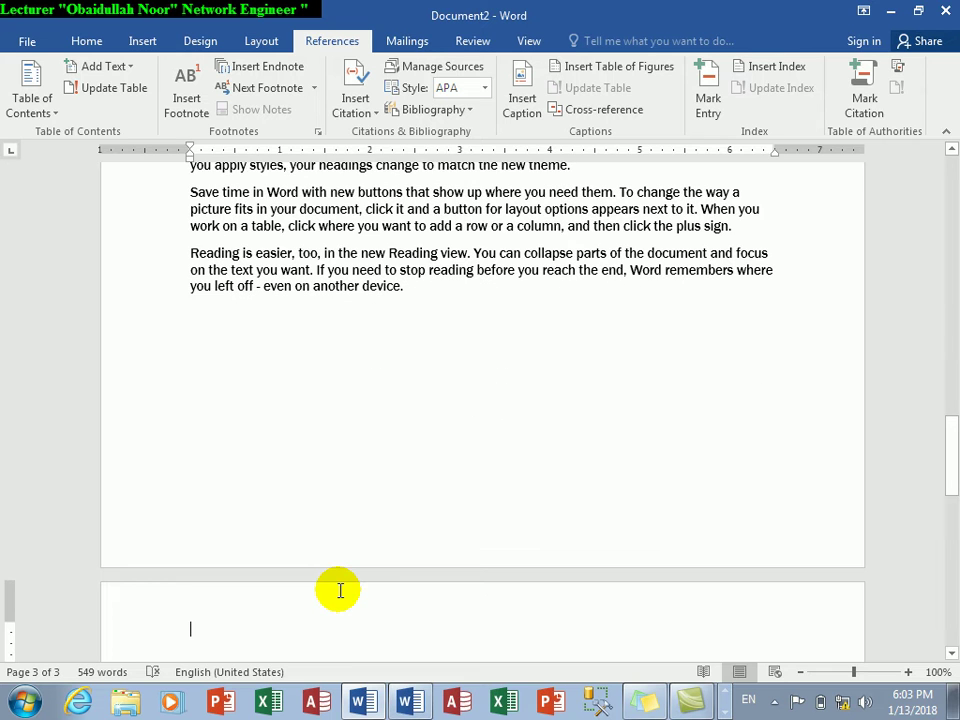
pyautogui.write('cu')
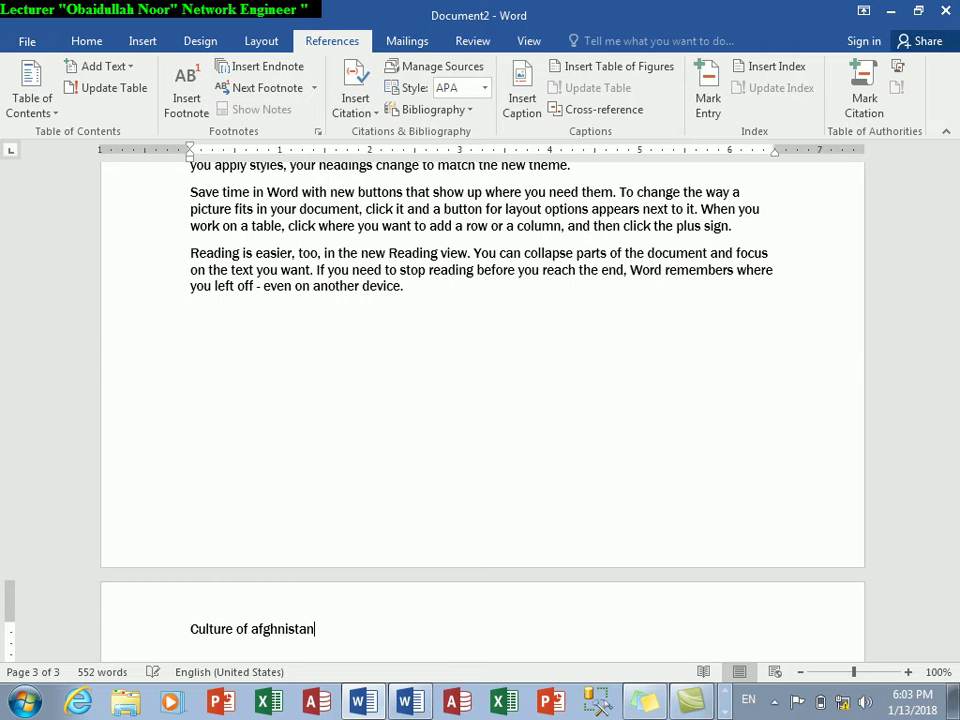
pyautogui.rightClick(276, 637)
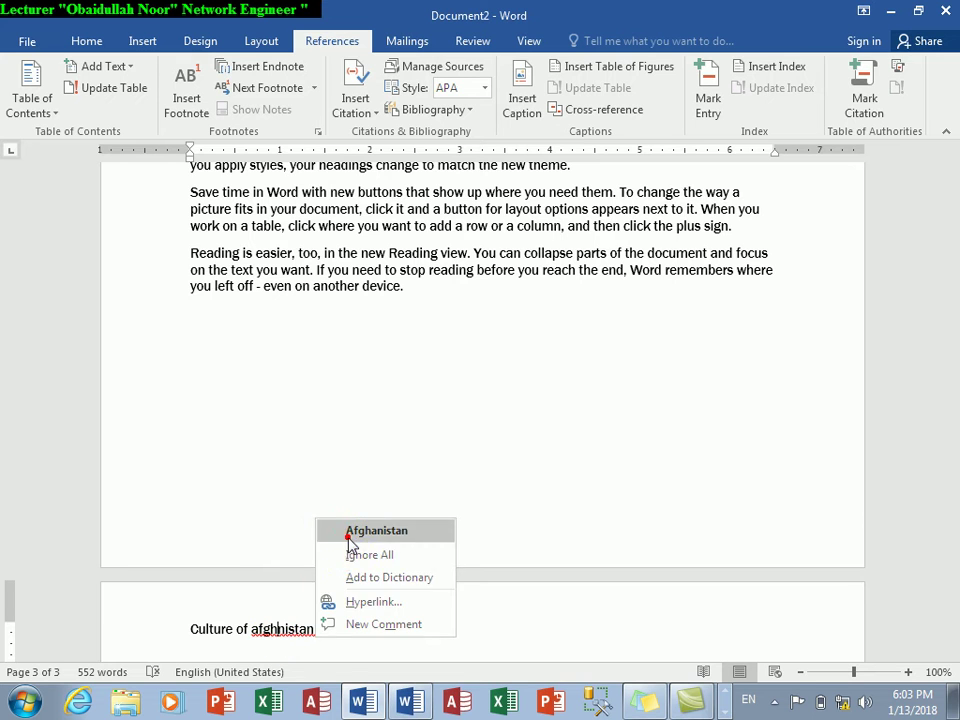
pyautogui.click(347, 527)
# Step: Mark 'Culture of Afghanistan' as a Level 1 heading and open a new line below it
pyautogui.moveTo(333, 643); pyautogui.dragTo(191, 630)
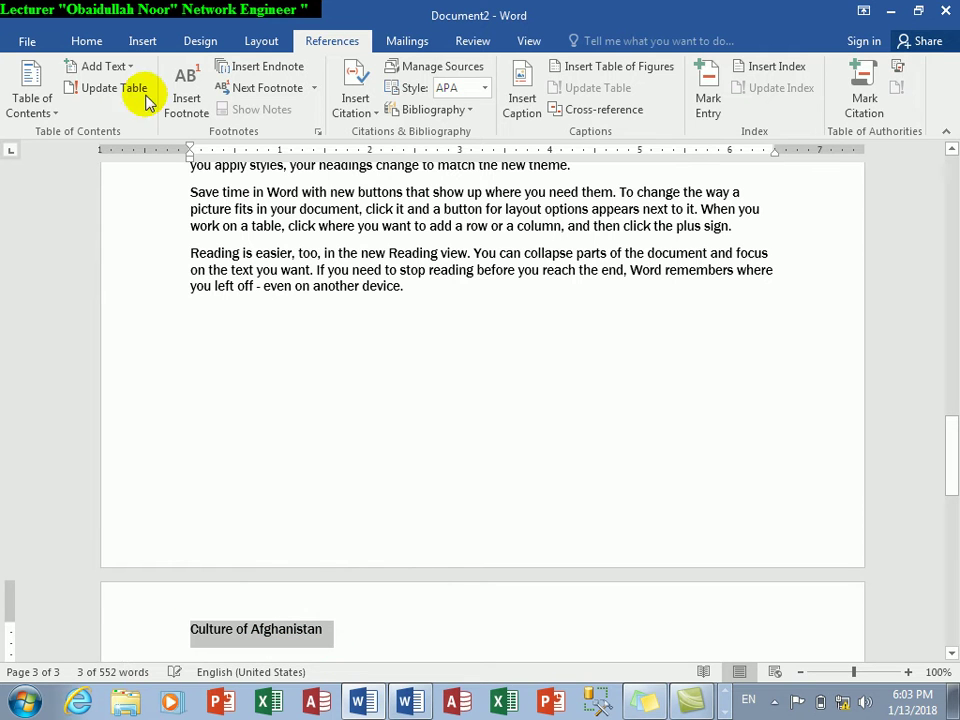
pyautogui.click(128, 67)
pyautogui.click(122, 116)
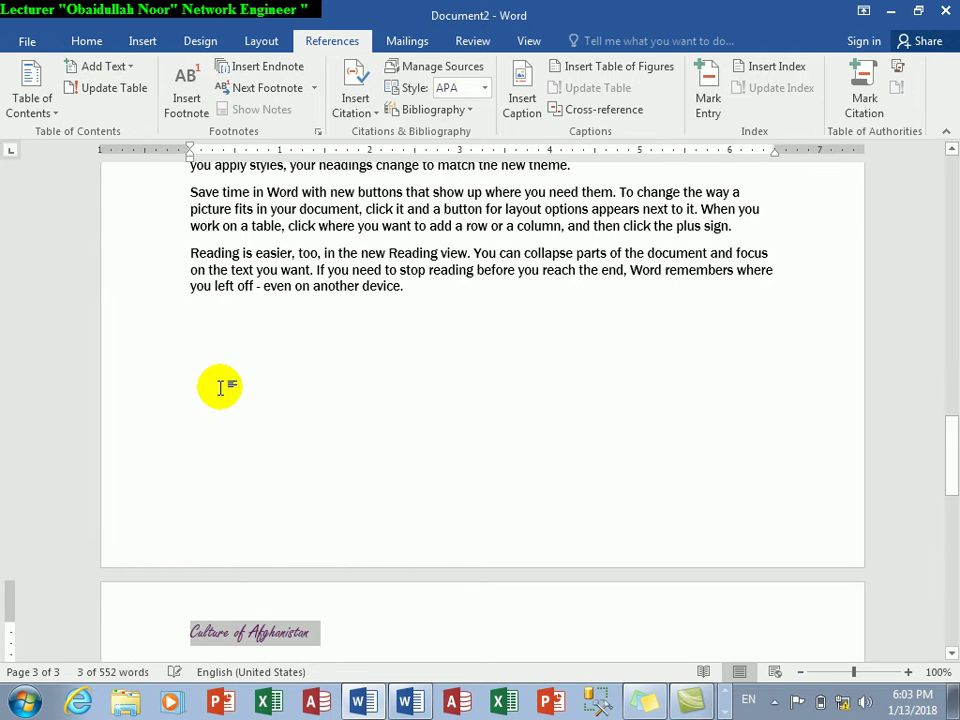
pyautogui.click(330, 634)
pyautogui.press('Return')
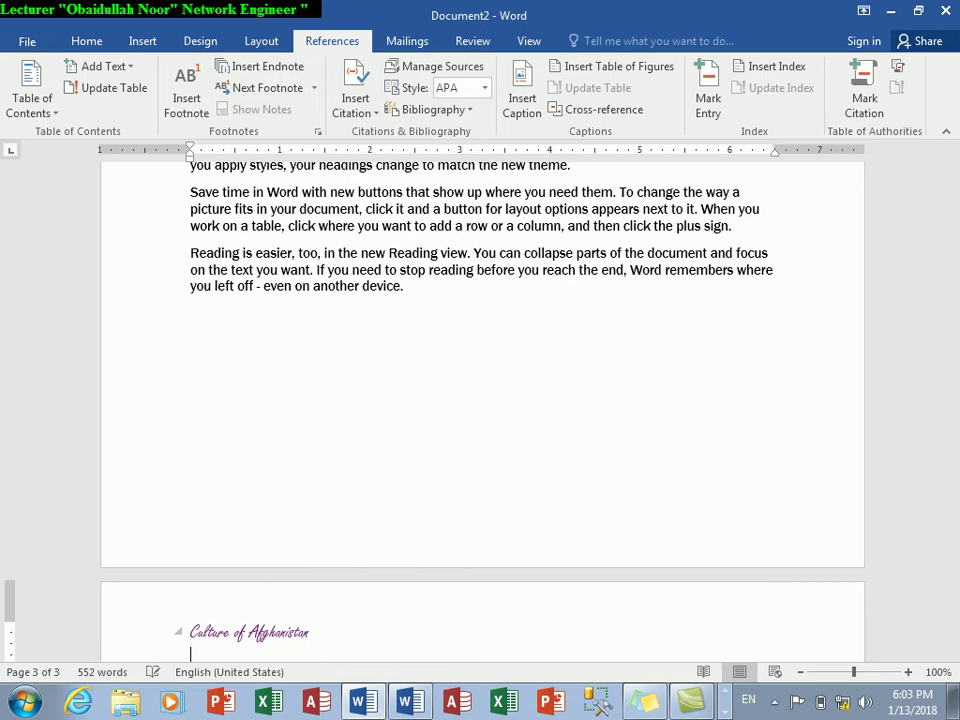
# Step: Add five =rand() sample paragraphs under 'Culture of Afghanistan', then return to the table of contents
pyautogui.write('=rand()')
pyautogui.press('Return')
pyautogui.moveTo(947, 540); pyautogui.dragTo(950, 225)
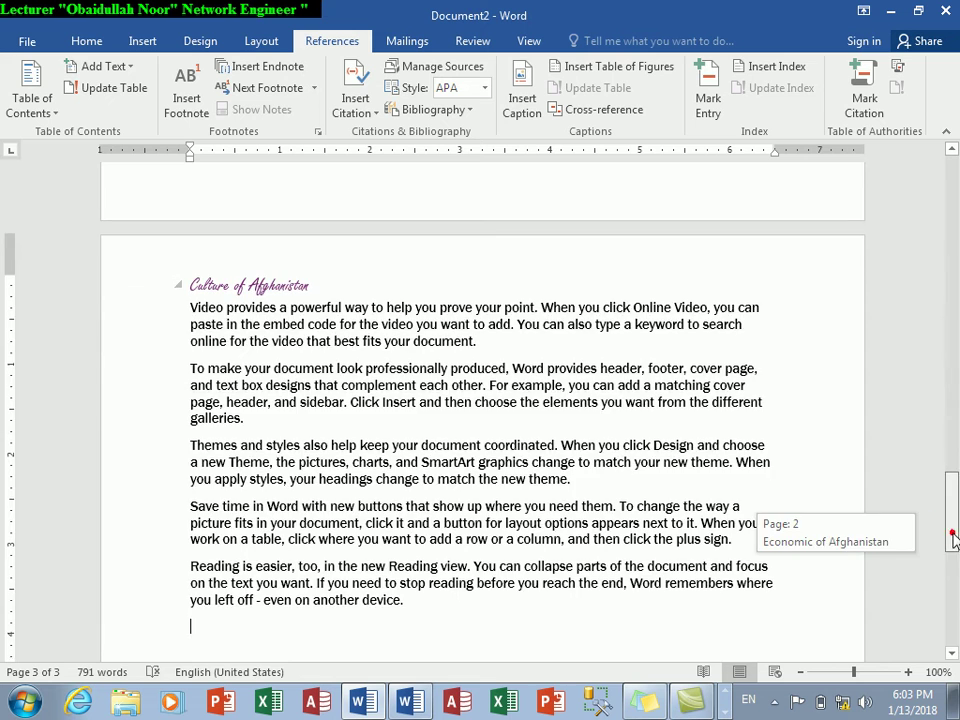
pyautogui.click(484, 321)
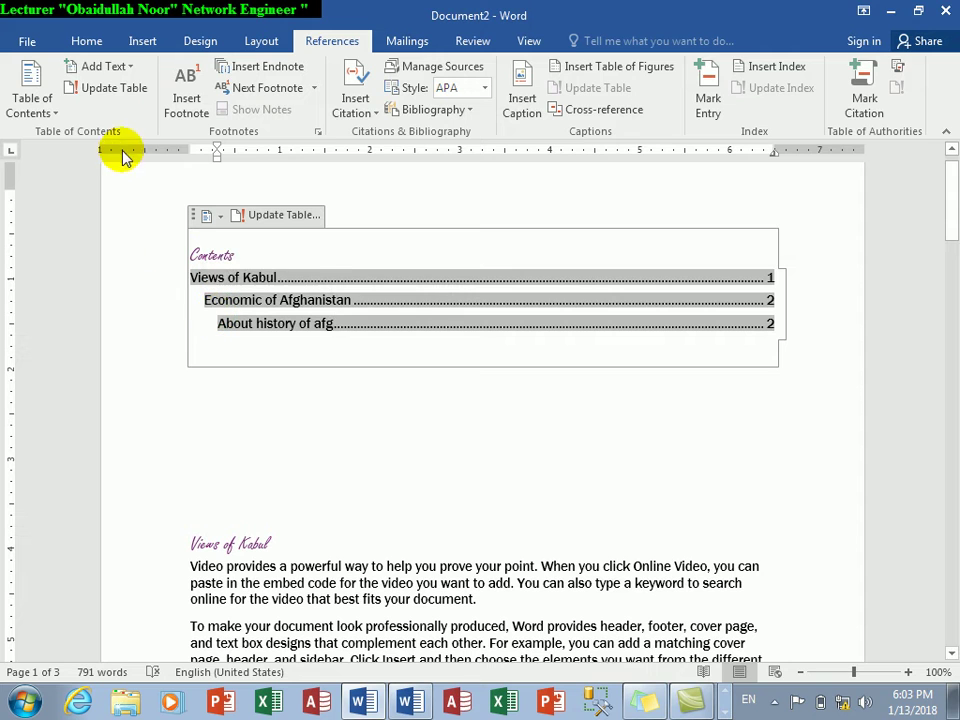
# Step: Update the entire table of contents so 'Culture of Afghanistan' appears on page 3
pyautogui.click(105, 87)
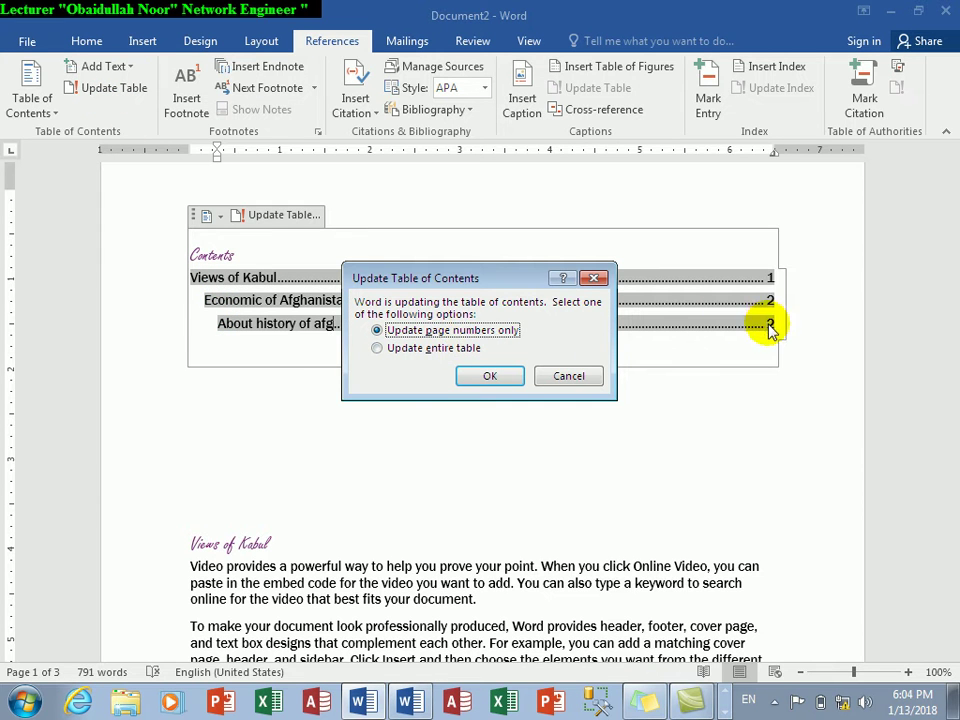
pyautogui.click(440, 350)
pyautogui.click(476, 378)
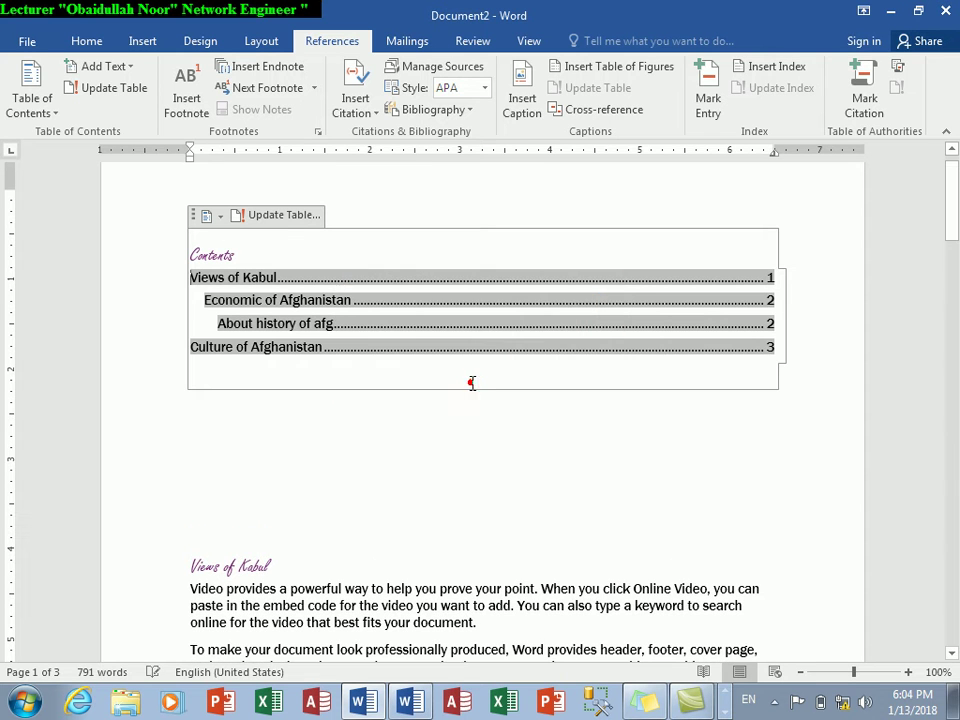
pyautogui.click(408, 383)
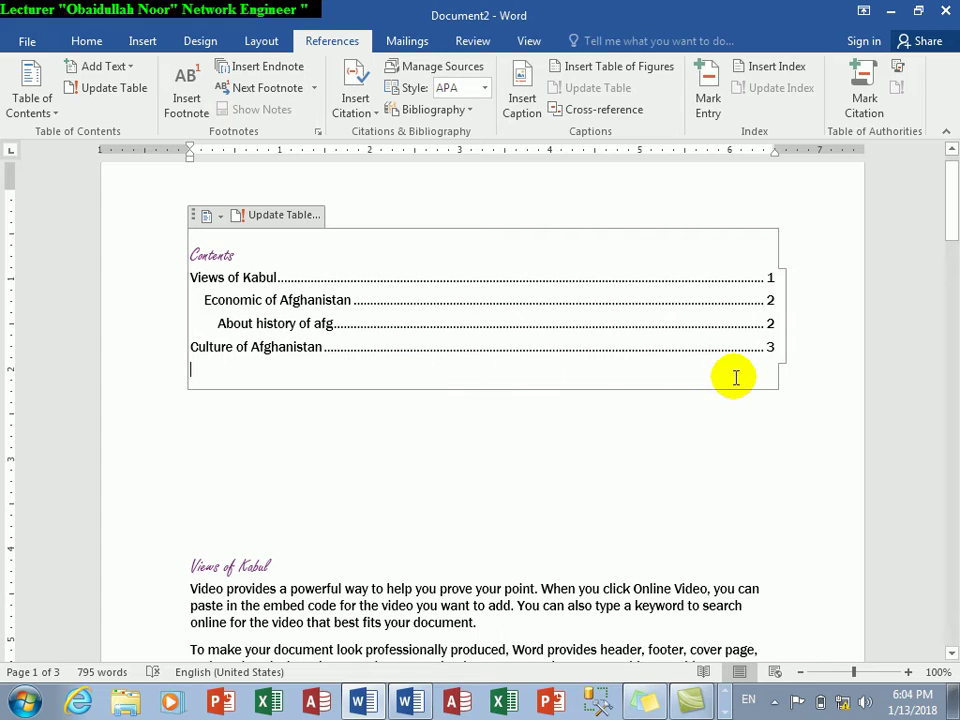
pyautogui.moveTo(948, 204)
pyautogui.mouseDown()
pyautogui.moveTo(945, 407)
pyautogui.moveTo(924, 214)
pyautogui.mouseUp()
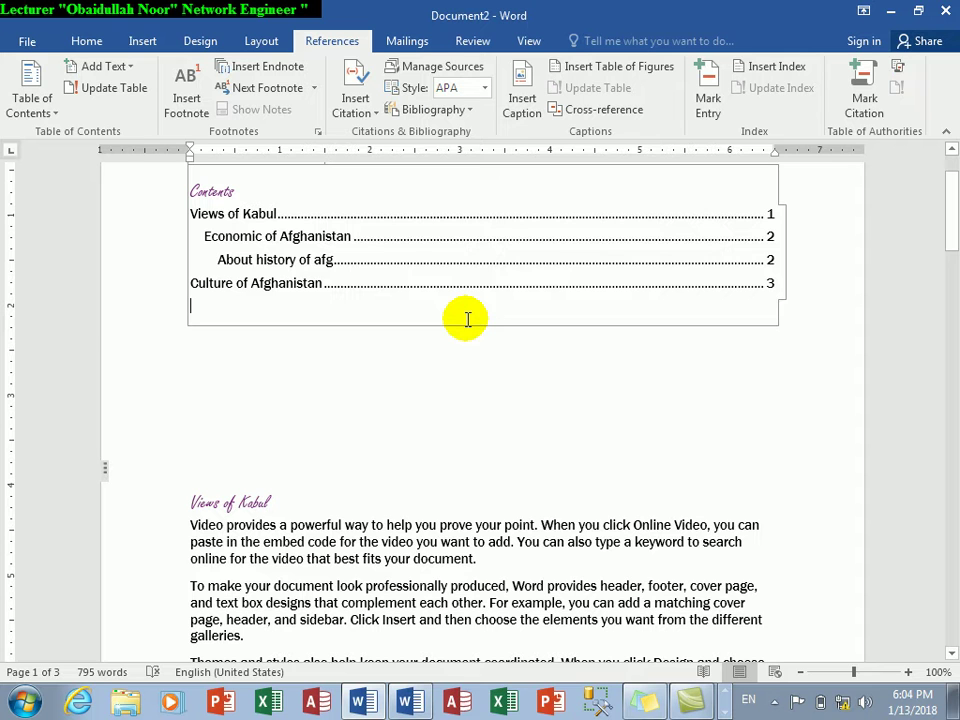
# Step: In Custom Table of Contents, turn Show page numbers and right-alignment off, then back on
pyautogui.click(48, 118)
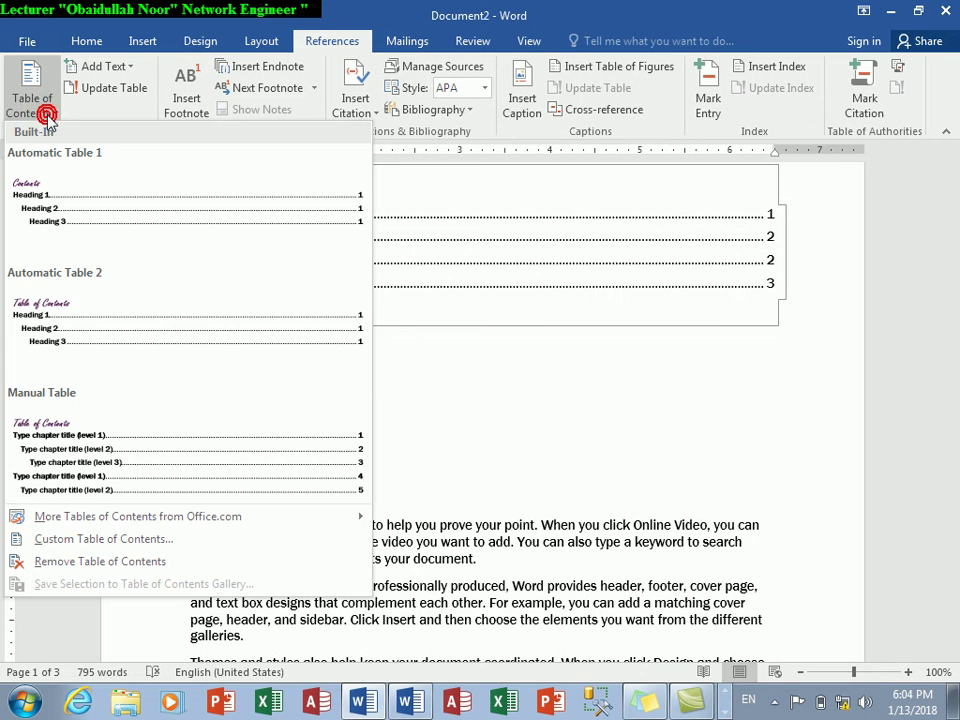
pyautogui.click(114, 541)
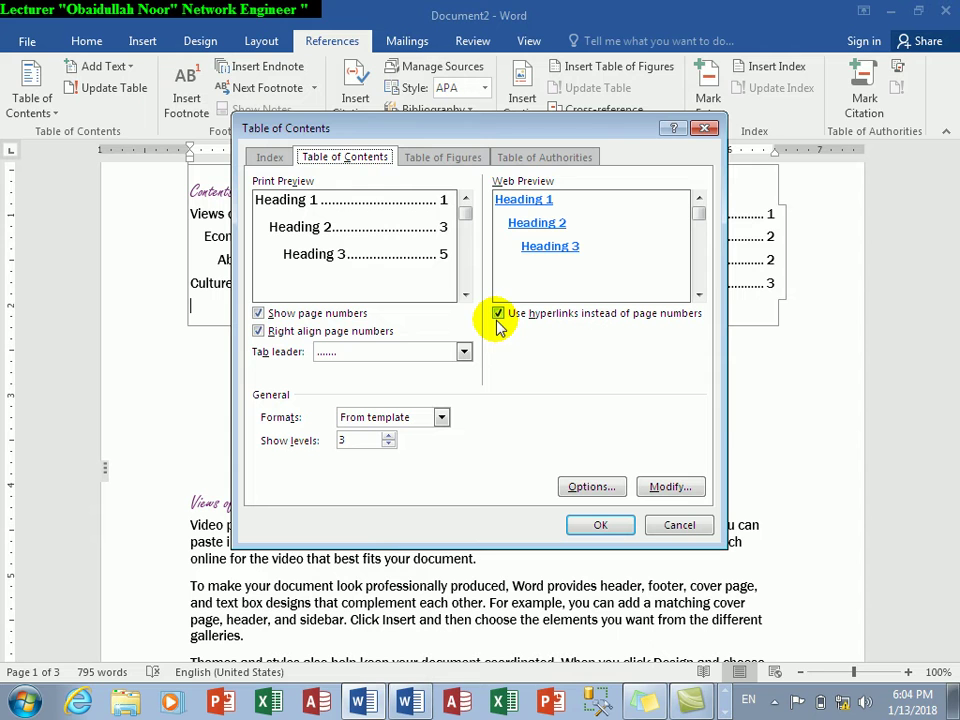
pyautogui.click(360, 316)
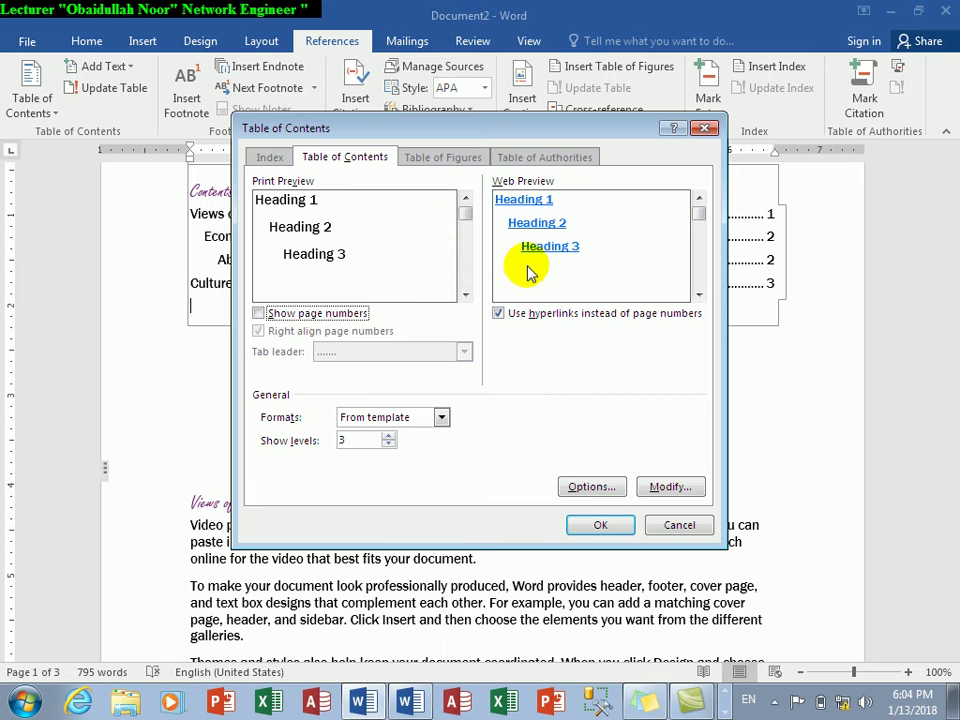
pyautogui.click(313, 314)
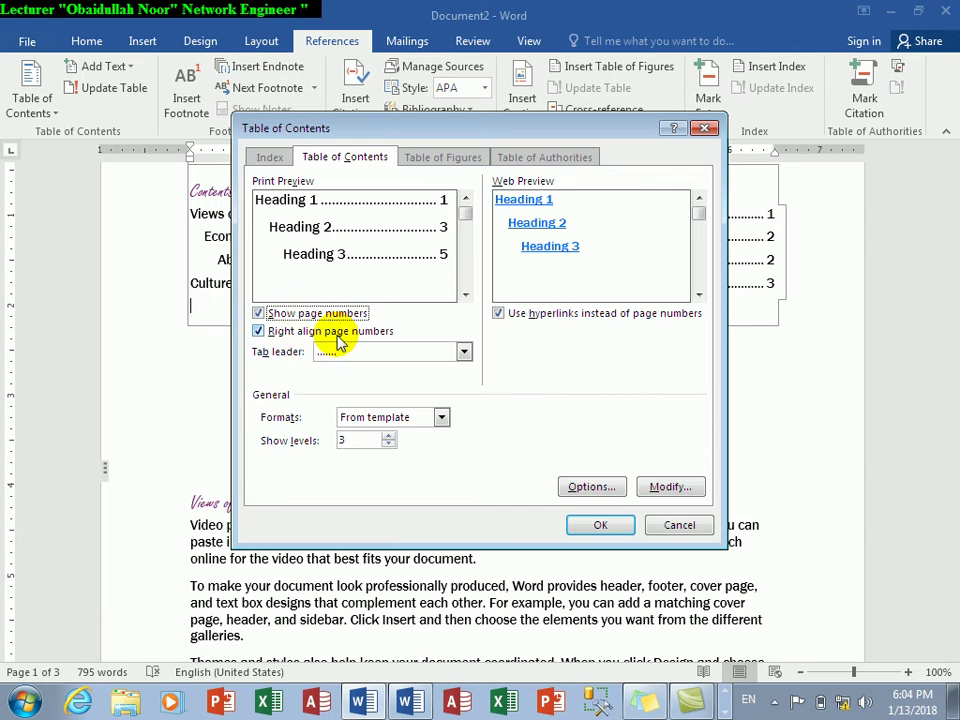
pyautogui.click(304, 334)
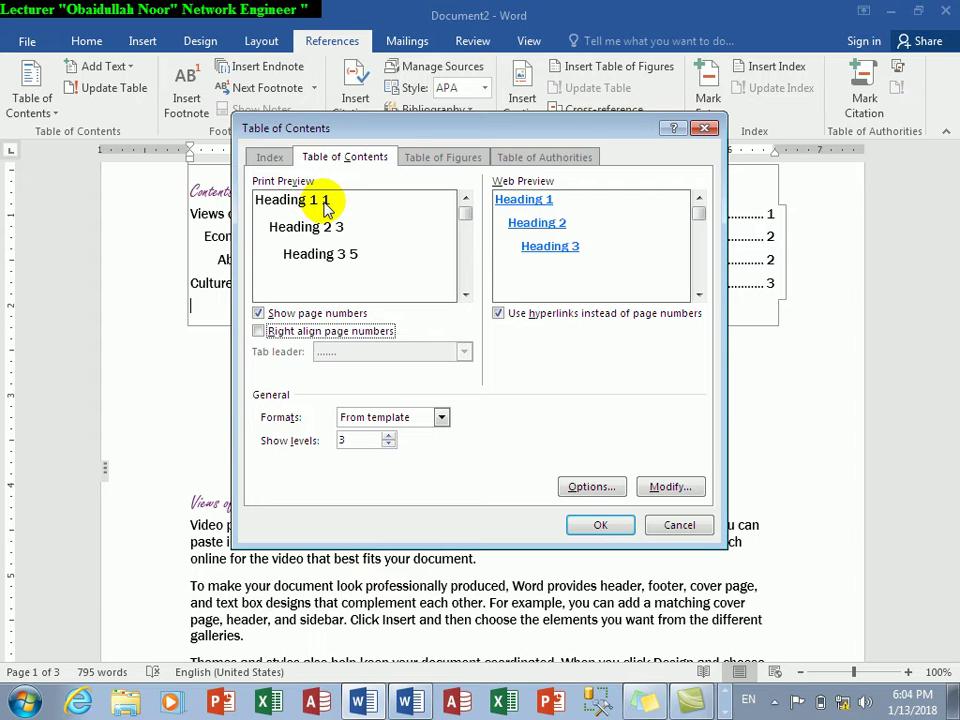
pyautogui.click(292, 331)
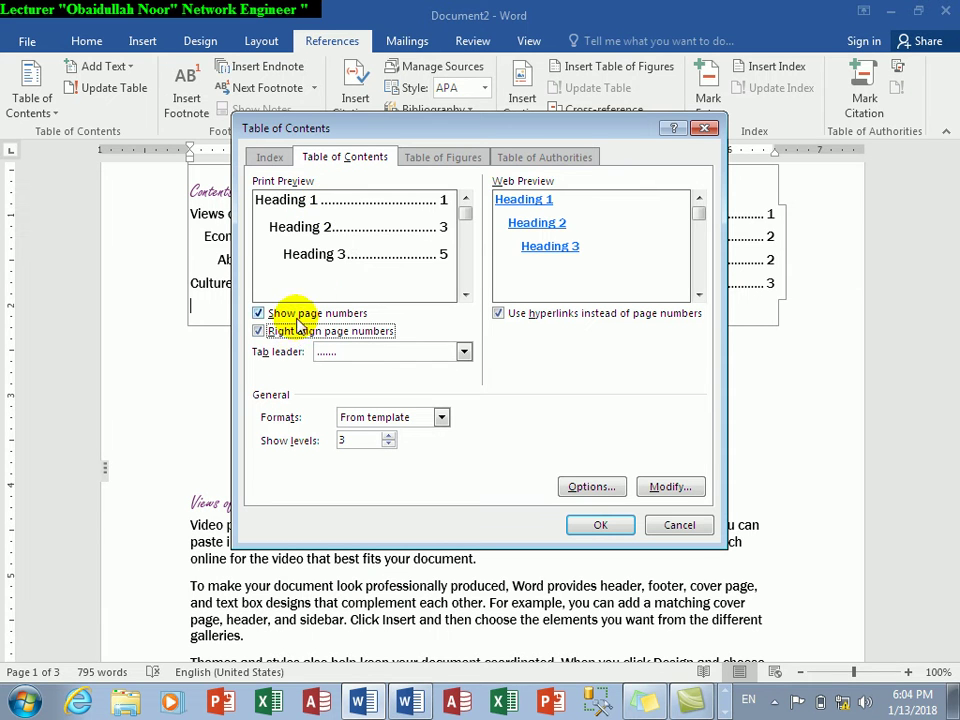
# Step: Set the tab leader to underline and replace the existing table of contents
pyautogui.moveTo(396, 128); pyautogui.dragTo(394, 301)
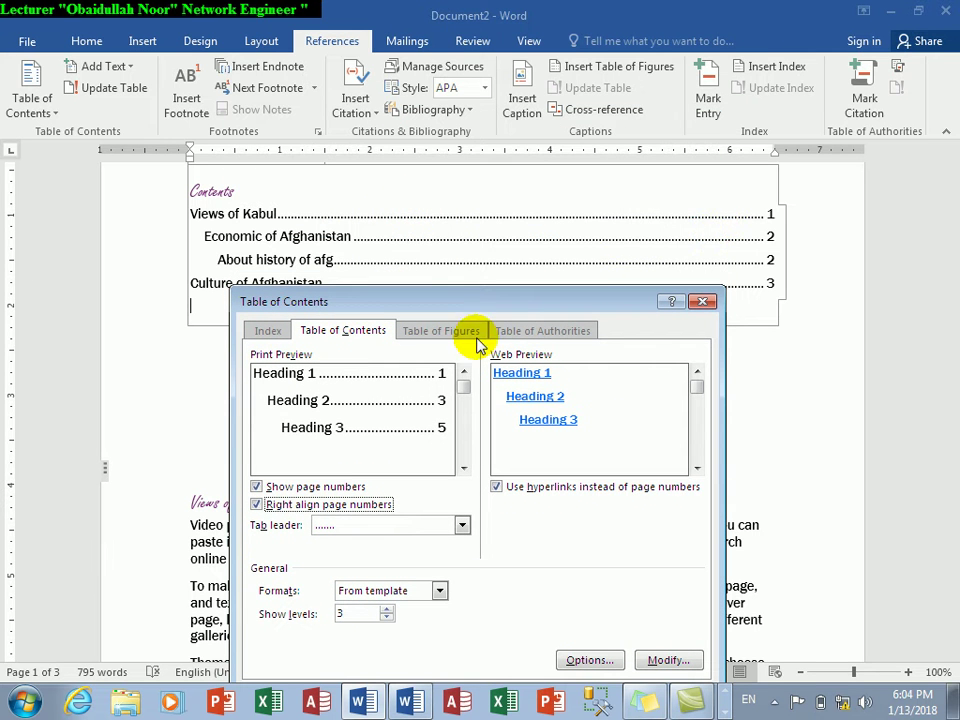
pyautogui.moveTo(476, 305); pyautogui.dragTo(470, 239)
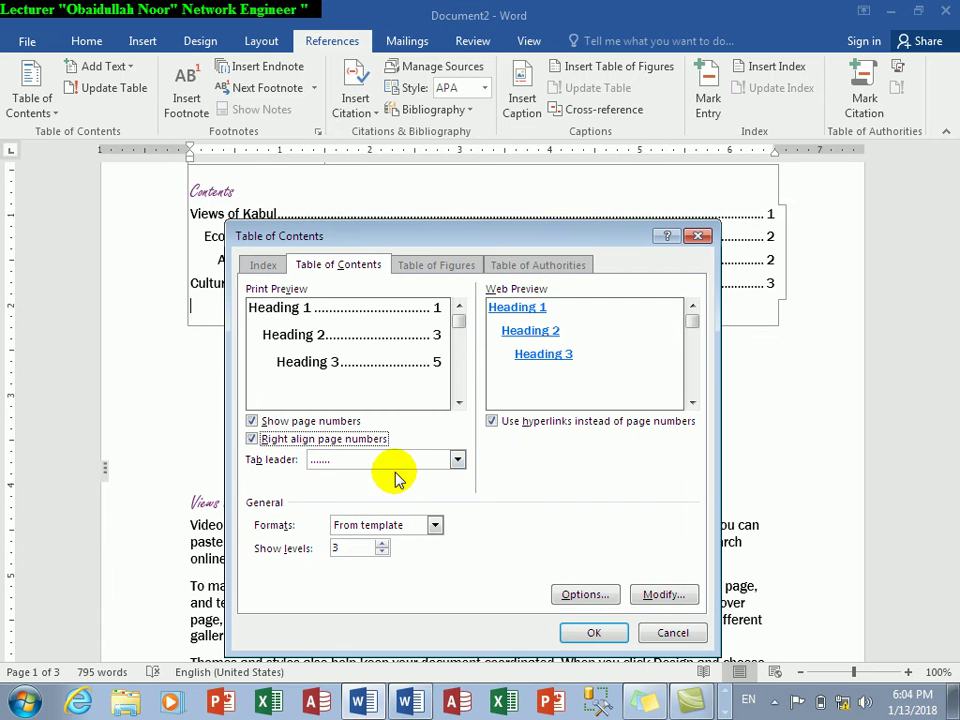
pyautogui.click(396, 462)
pyautogui.click(370, 520)
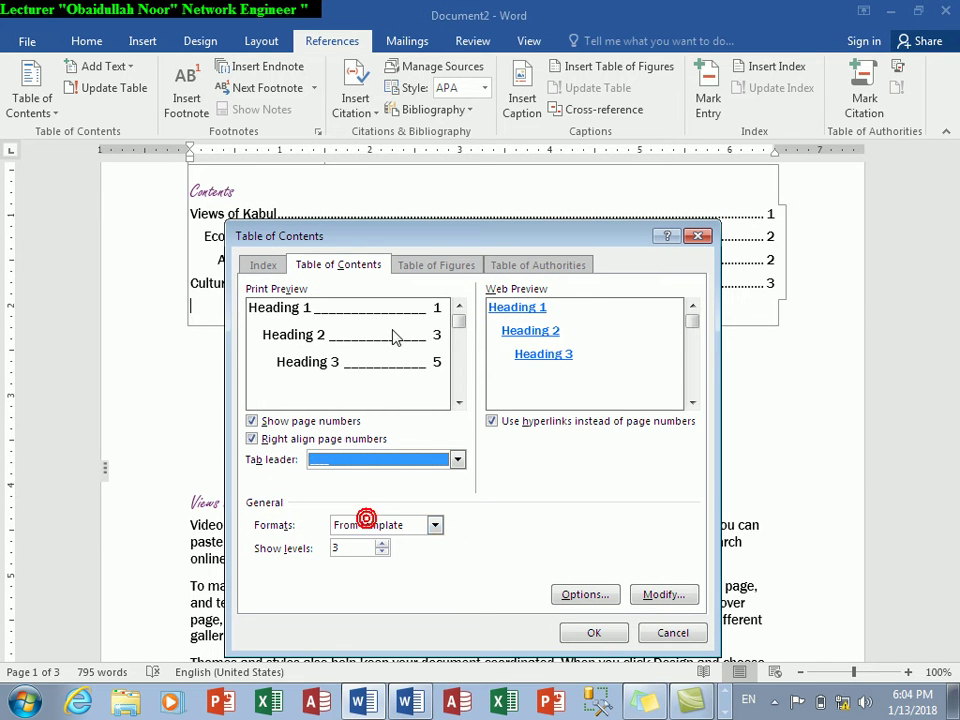
pyautogui.click(588, 633)
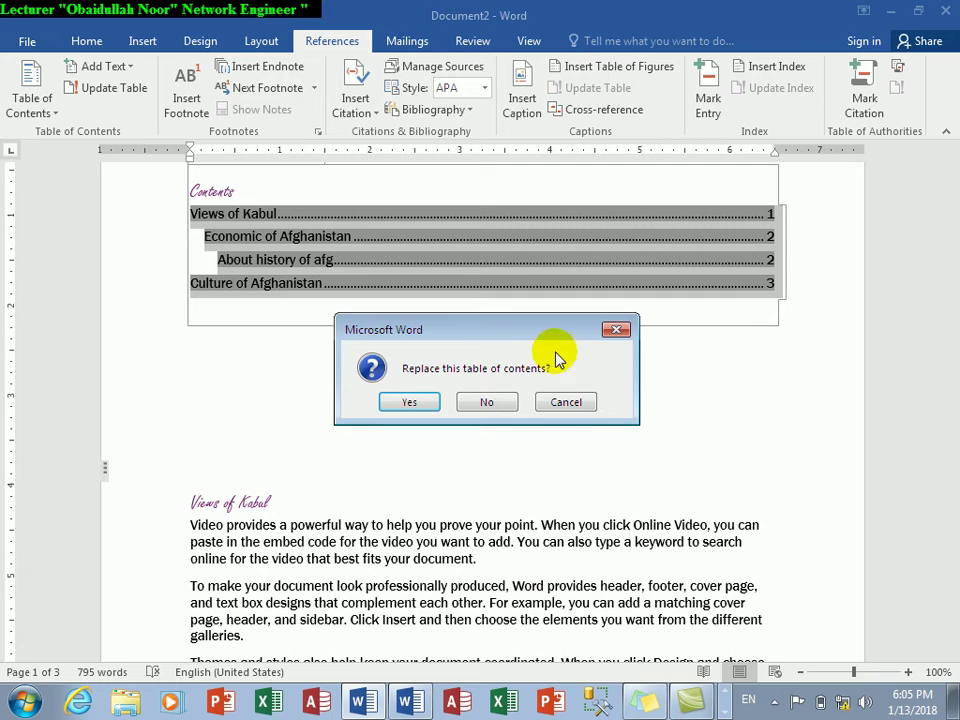
pyautogui.click(409, 402)
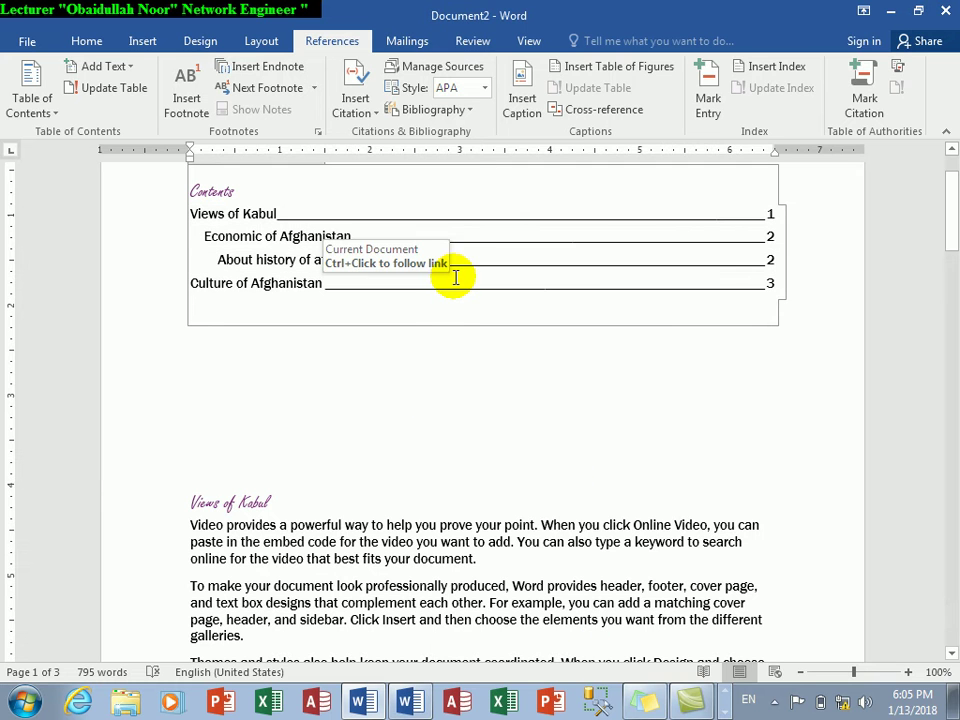
# Step: Rebuild the table of contents in the Simple format with 6 levels, replacing the old one
pyautogui.click(38, 104)
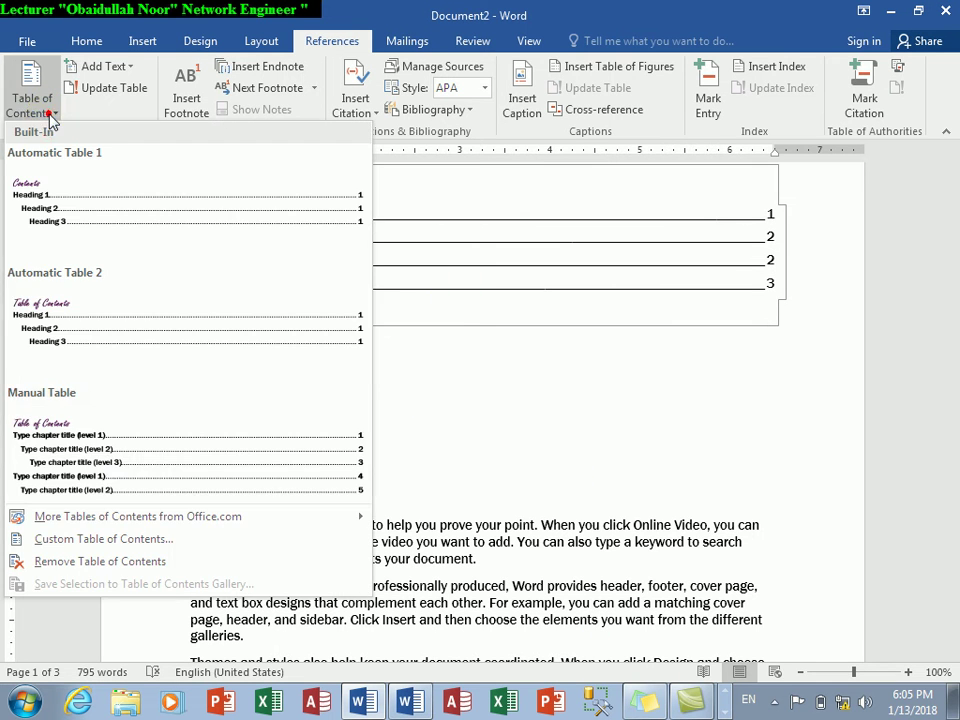
pyautogui.click(86, 539)
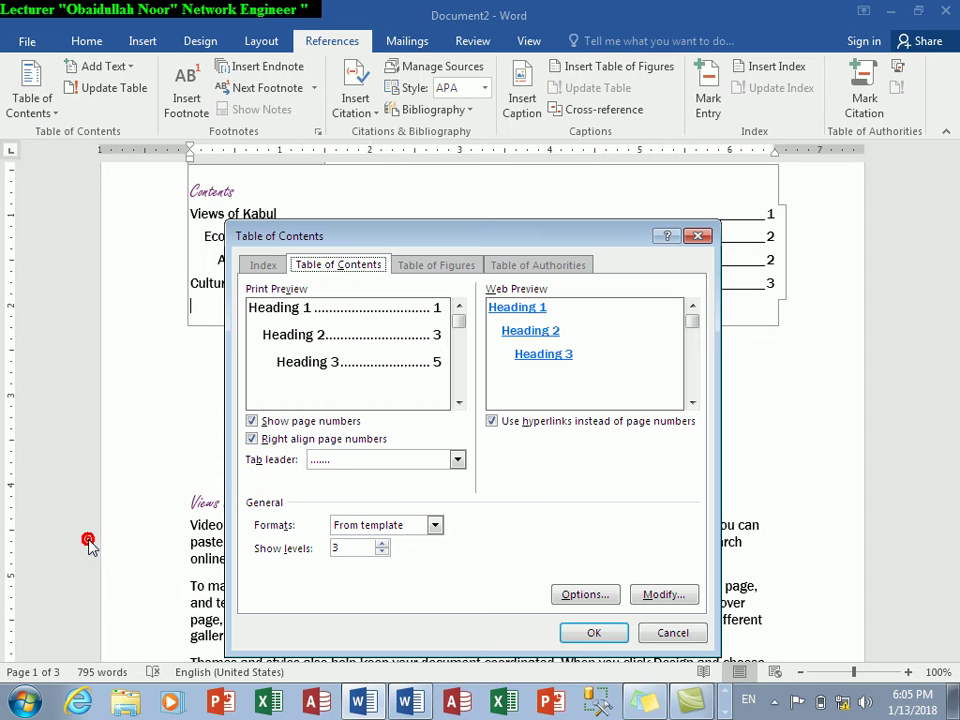
pyautogui.click(350, 458)
pyautogui.click(347, 457)
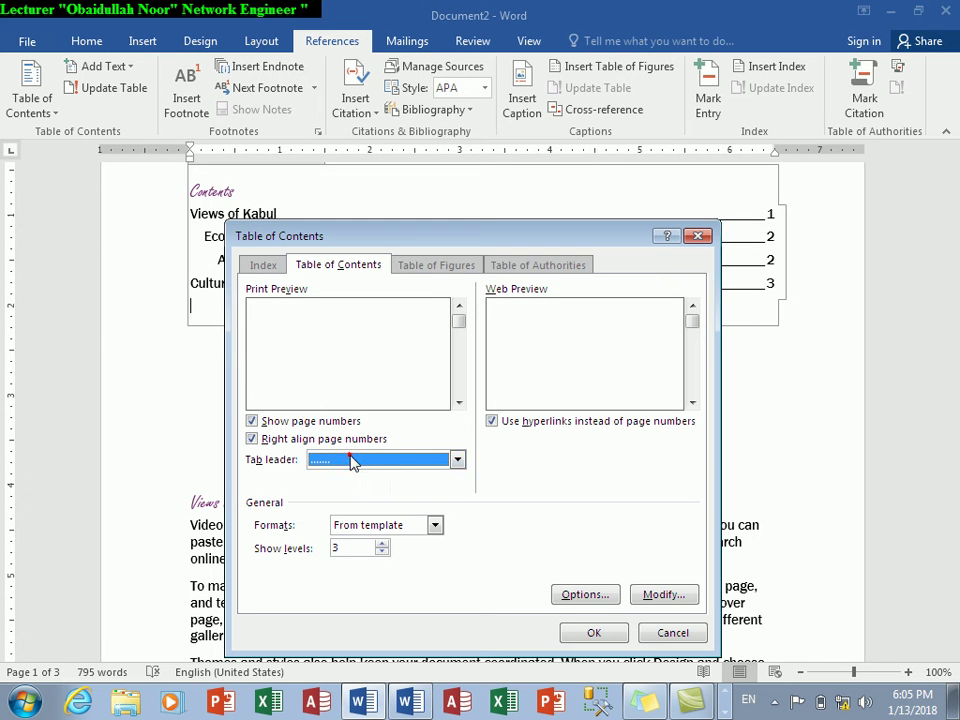
pyautogui.click(355, 529)
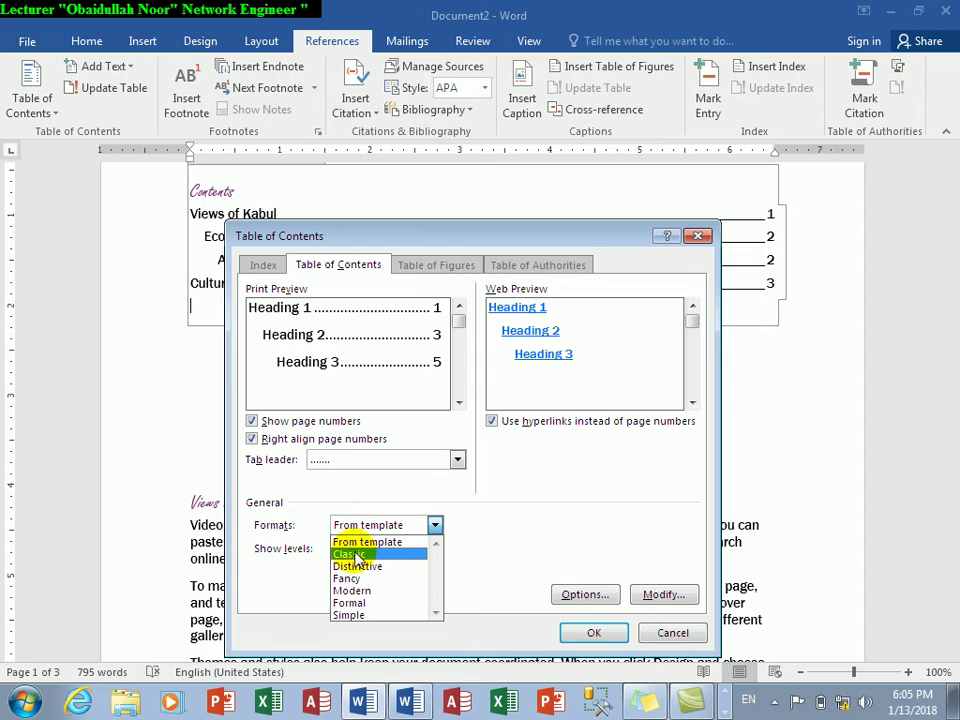
pyautogui.click(350, 578)
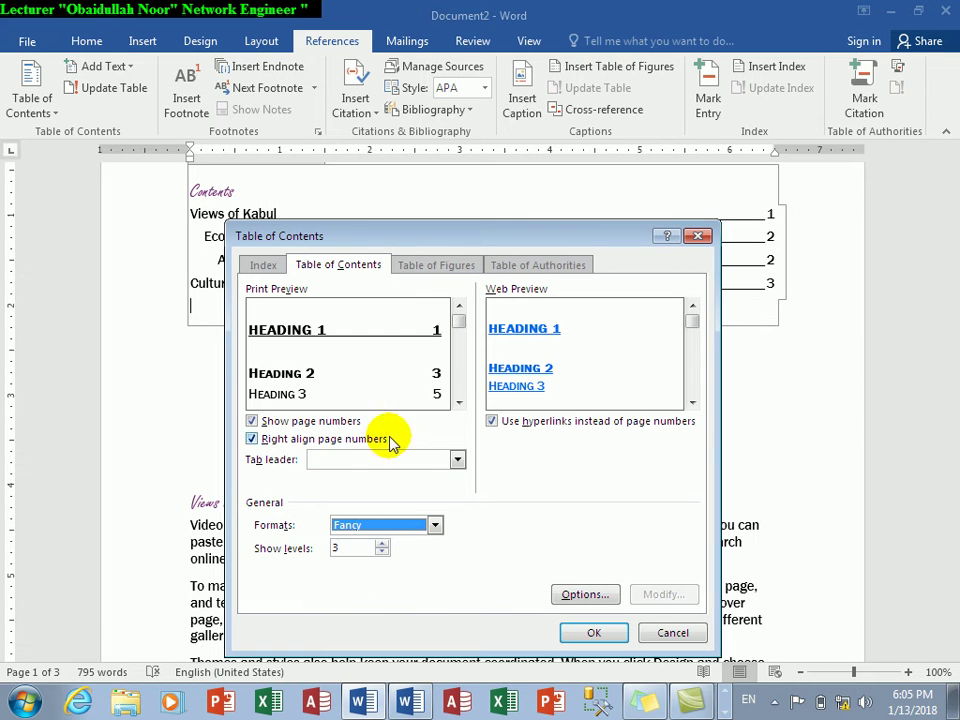
pyautogui.click(400, 527)
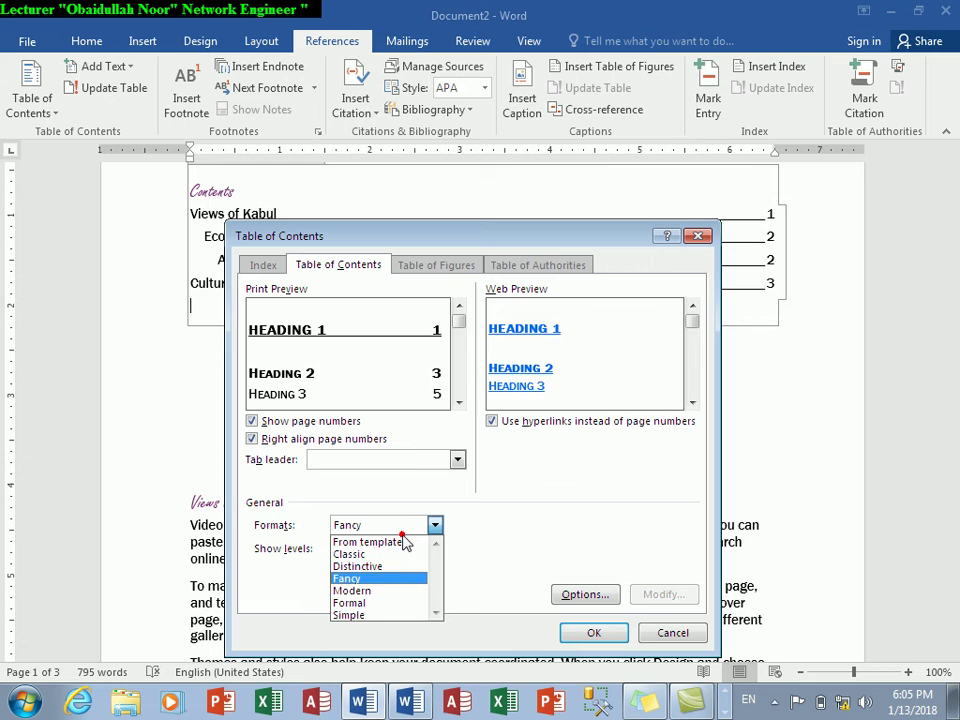
pyautogui.click(362, 617)
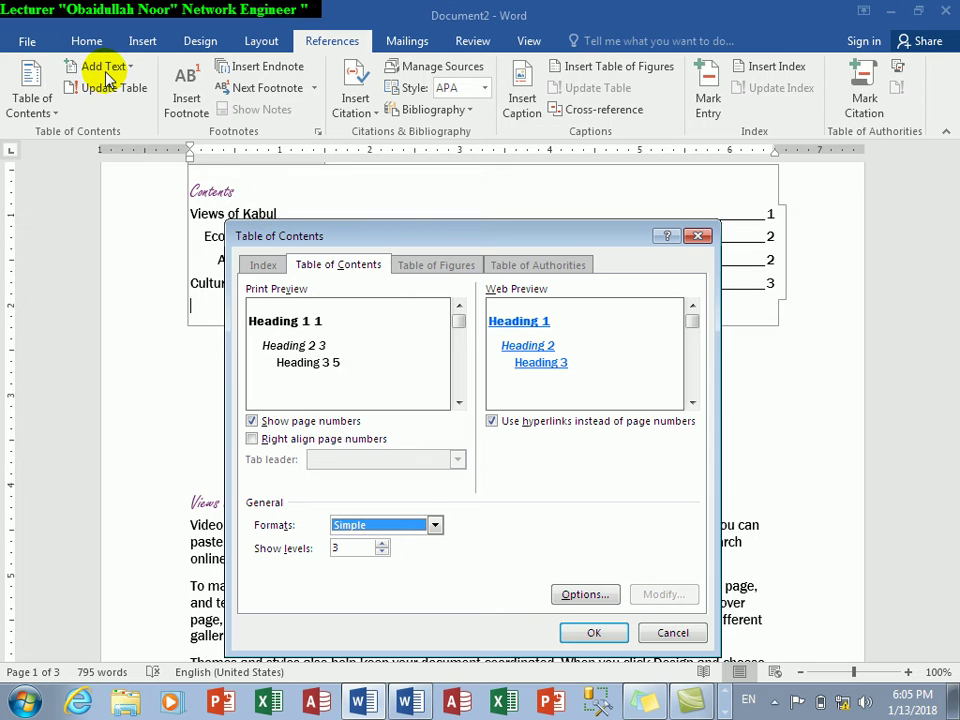
pyautogui.click(381, 544)
pyautogui.click(381, 544)
pyautogui.click(381, 544)
pyautogui.click(594, 635)
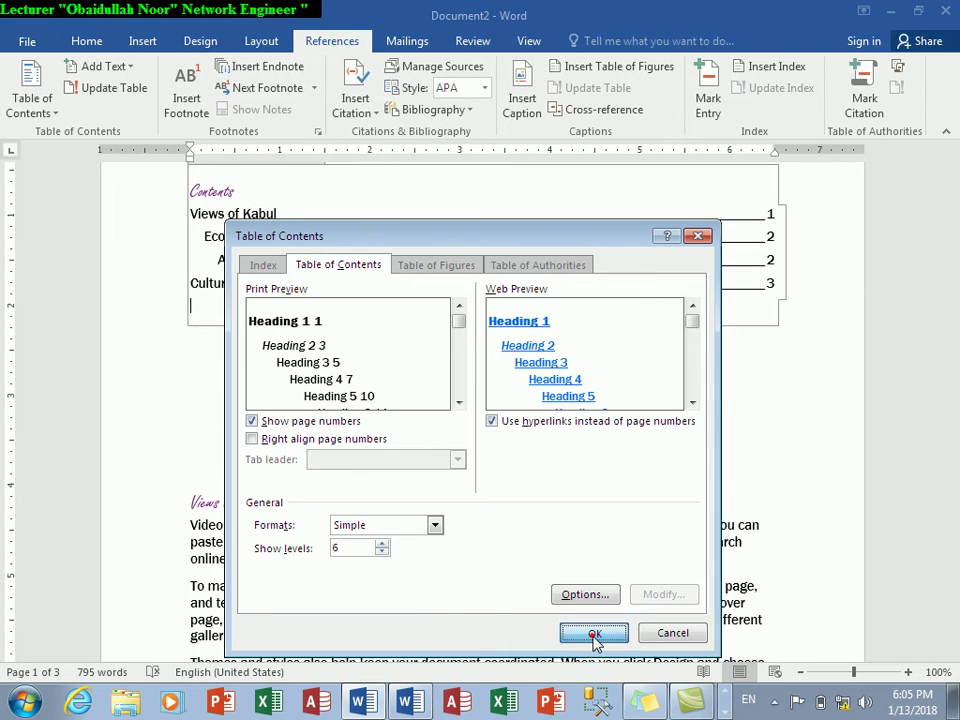
pyautogui.click(421, 406)
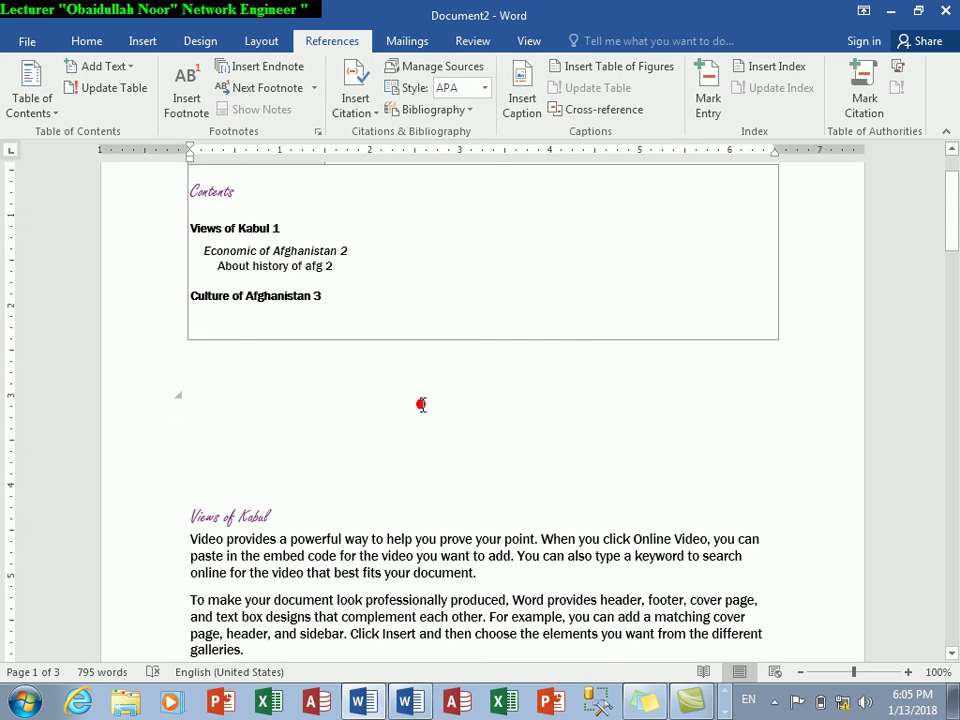
# Step: Open the Add Text heading choices and the Custom Table of Contents dialog, closing both unchanged
pyautogui.click(135, 67)
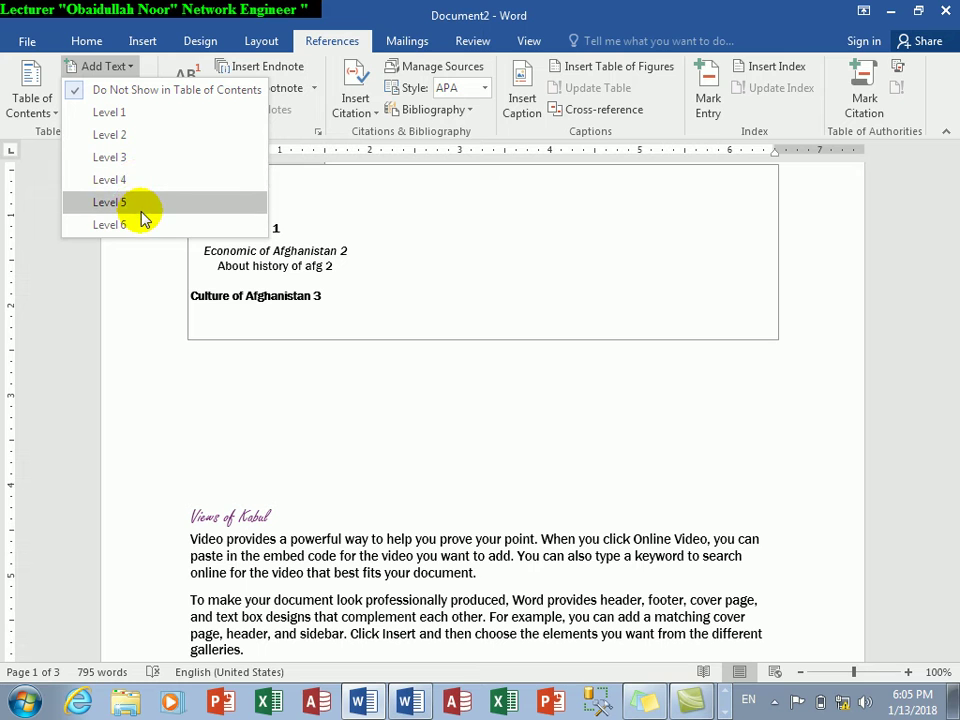
pyautogui.click(246, 306)
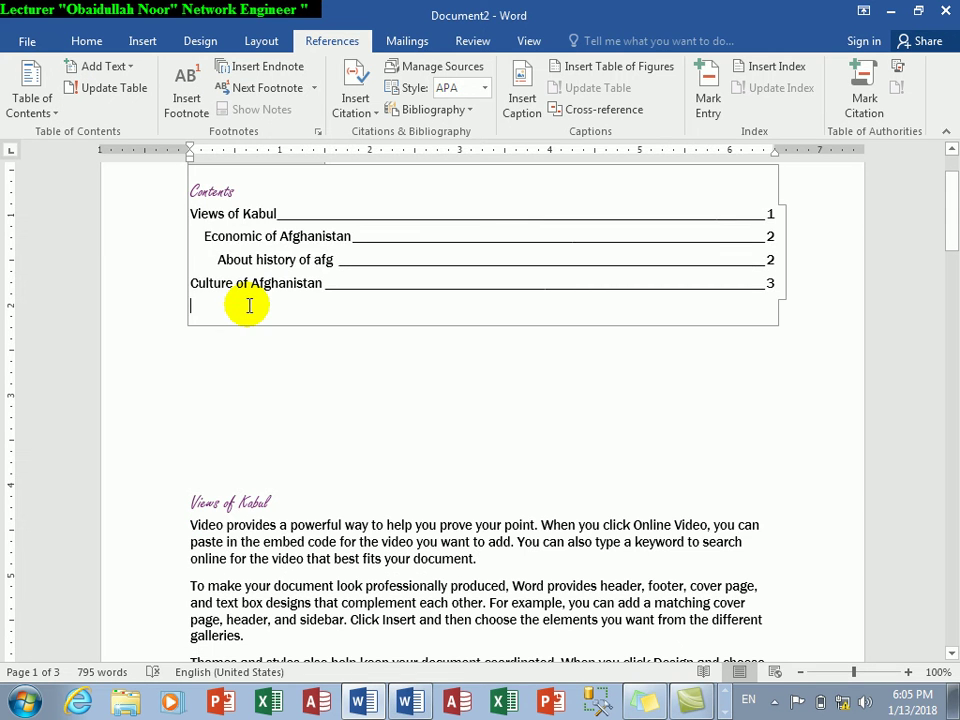
pyautogui.click(47, 115)
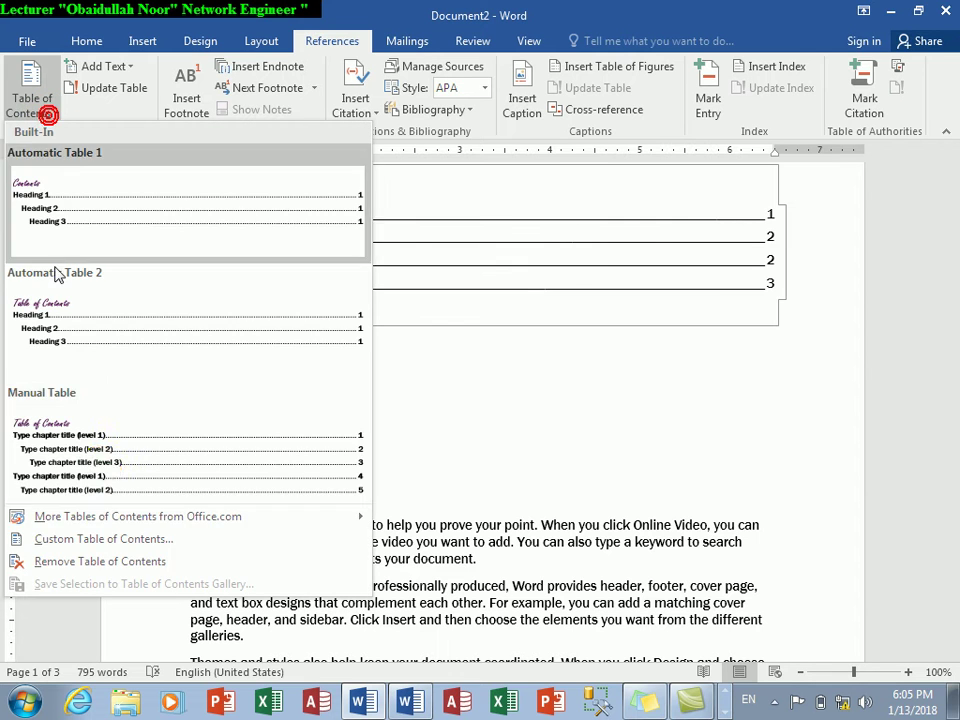
pyautogui.click(78, 538)
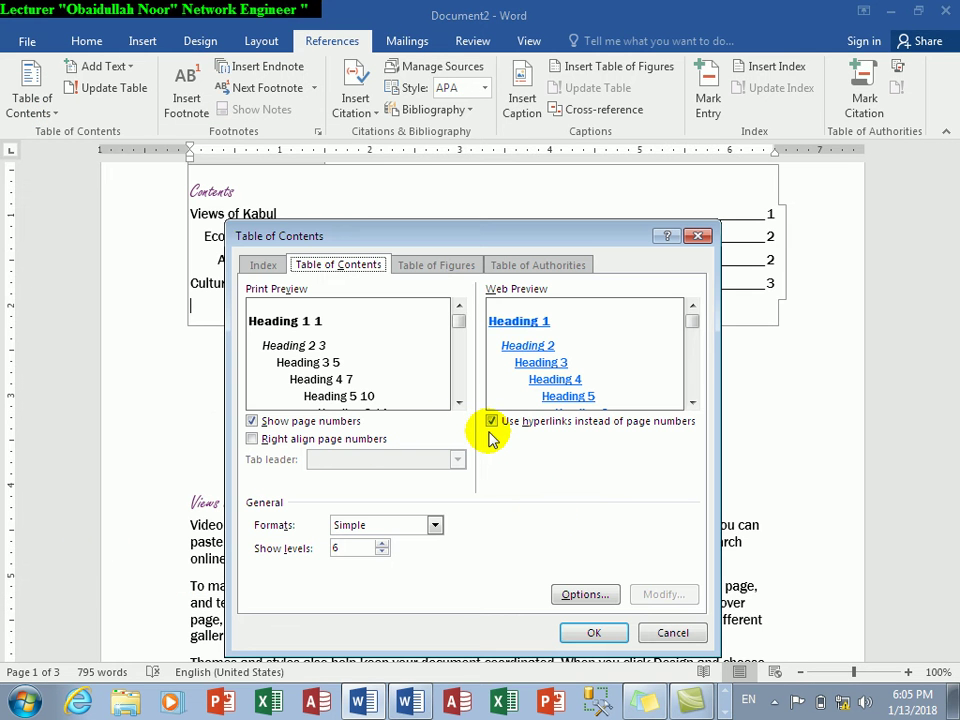
pyautogui.click(645, 632)
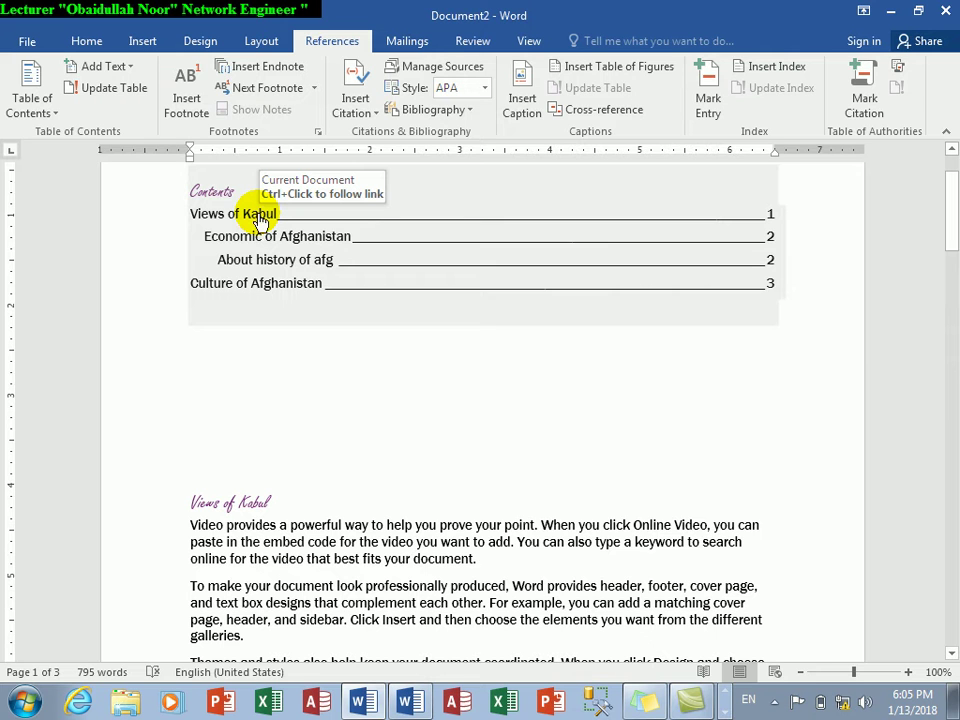
pyautogui.keyDown('ctrl'); pyautogui.click(259, 218); pyautogui.keyUp('ctrl')
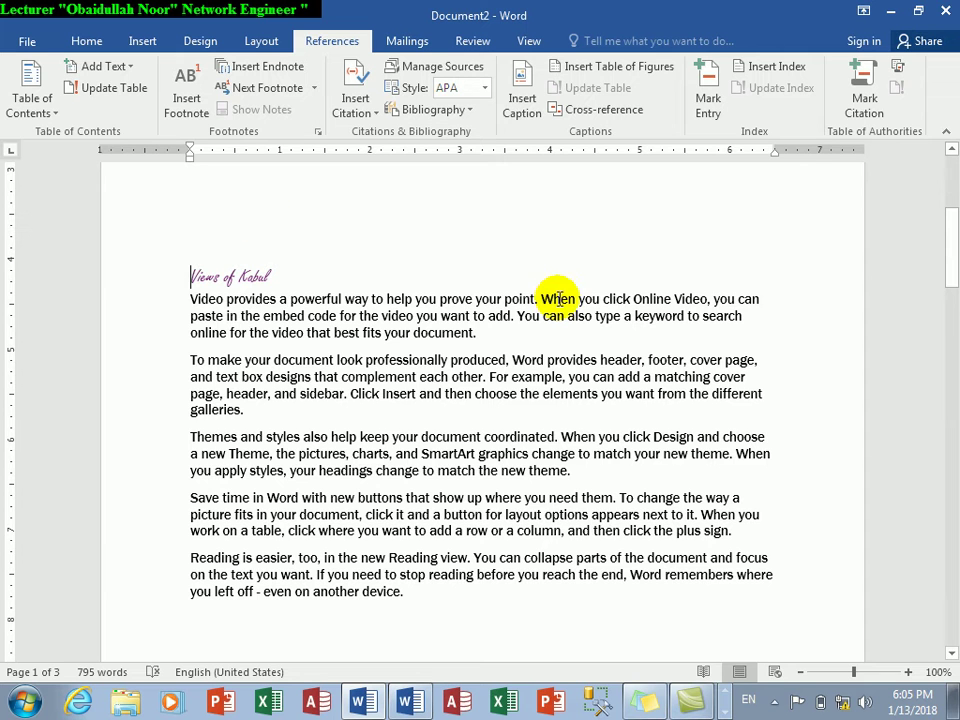
pyautogui.moveTo(945, 261); pyautogui.dragTo(952, 182)
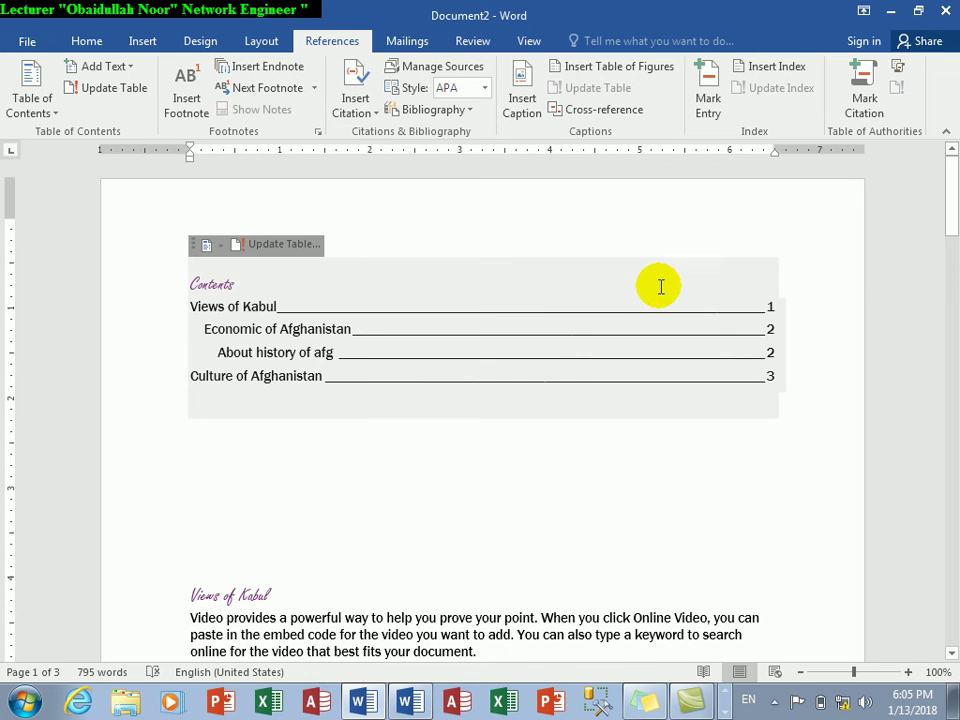
pyautogui.click(349, 345)
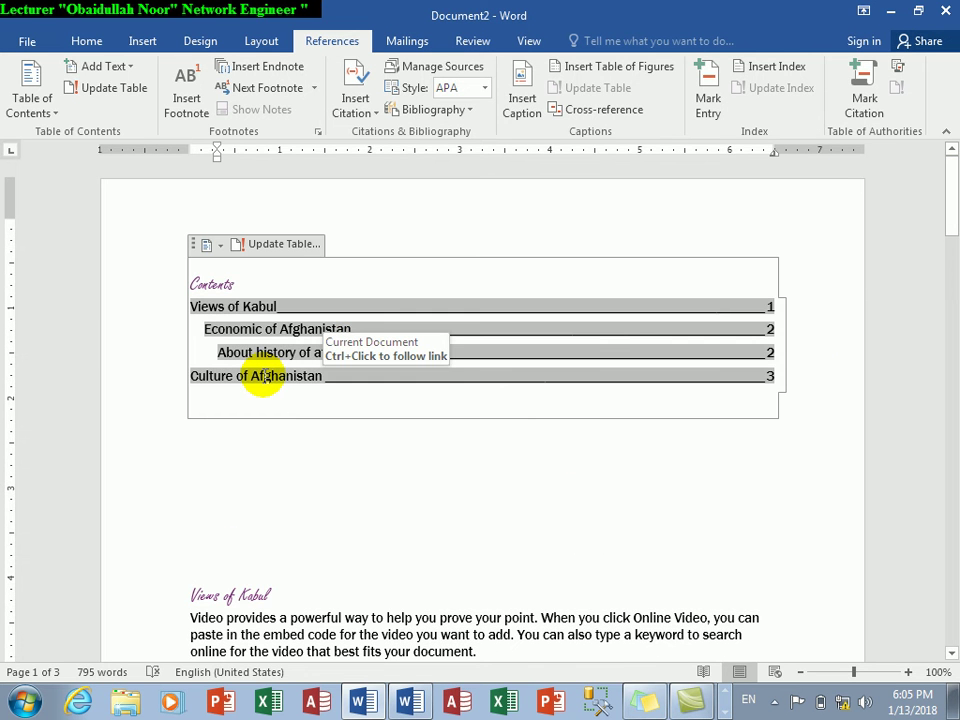
pyautogui.keyDown('ctrl'); pyautogui.click(265, 384); pyautogui.keyUp('ctrl')
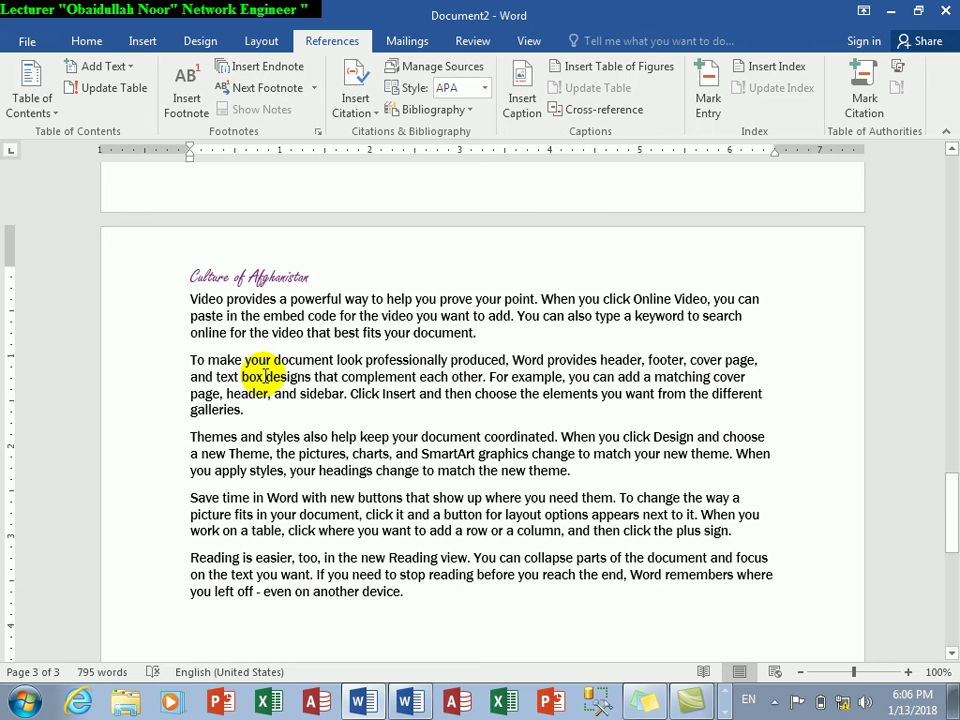
pyautogui.moveTo(952, 515); pyautogui.dragTo(945, 167)
pyautogui.click(396, 381)
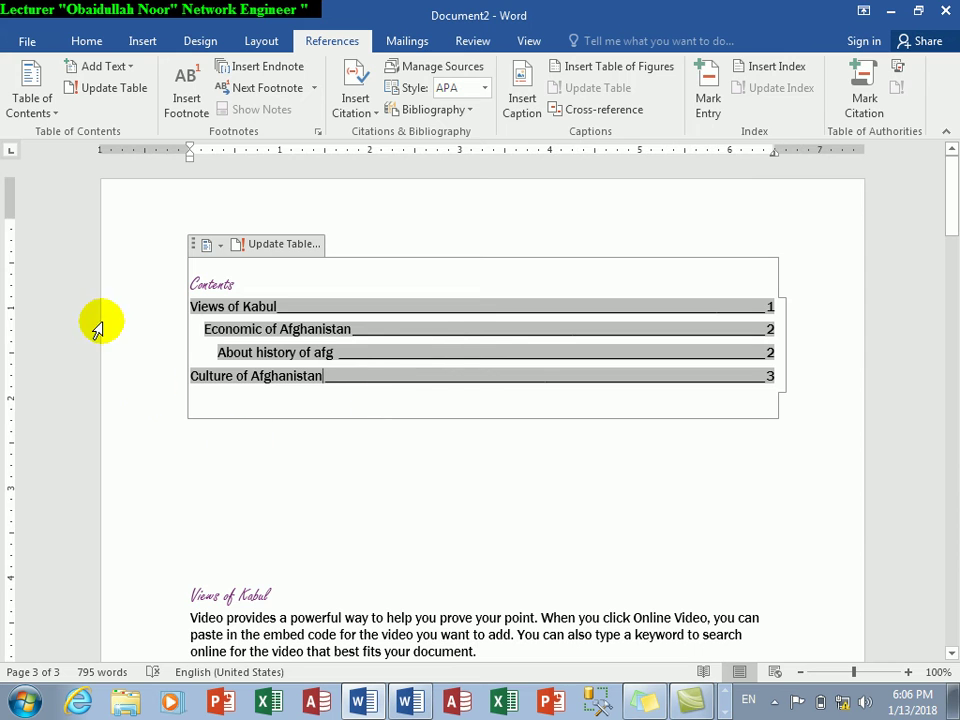
# Step: Replace the table of contents with Use hyperlinks instead of page numbers unchecked
pyautogui.click(30, 95)
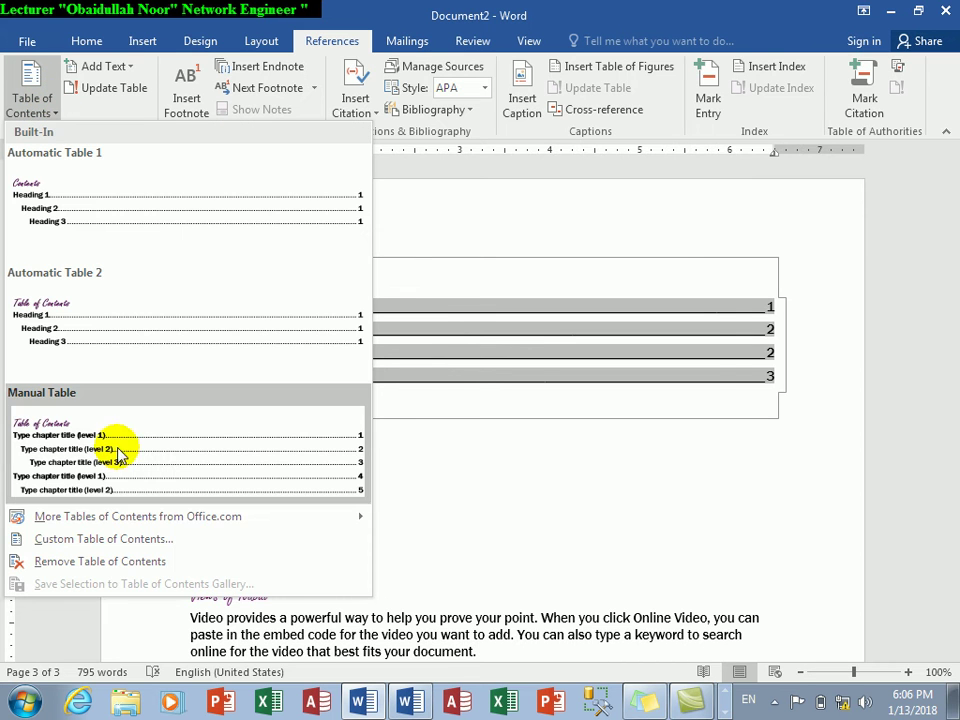
pyautogui.click(103, 539)
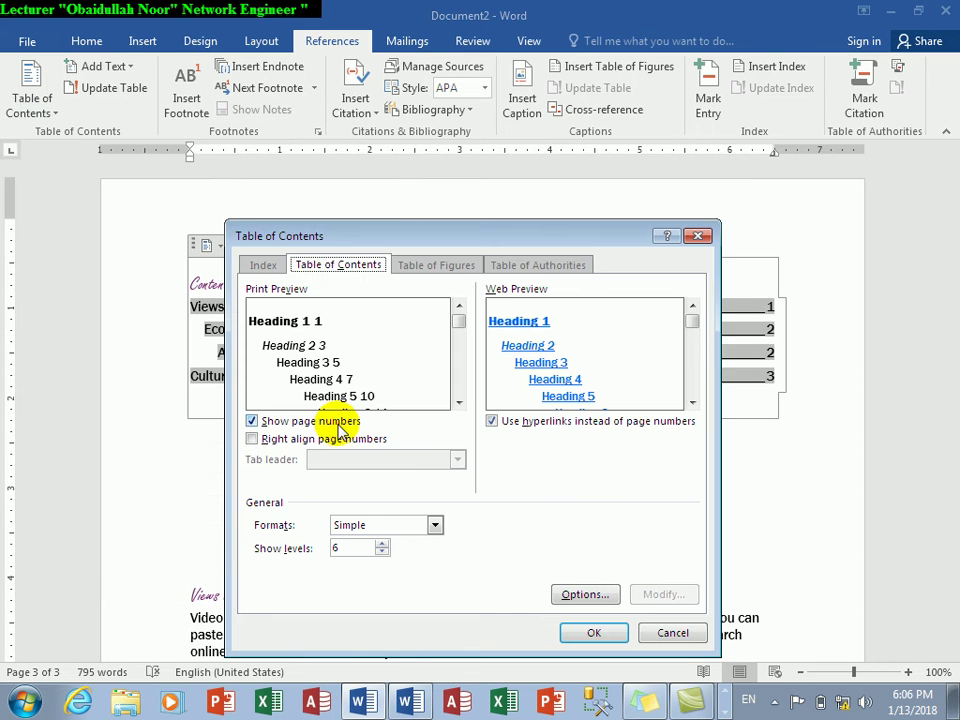
pyautogui.click(509, 421)
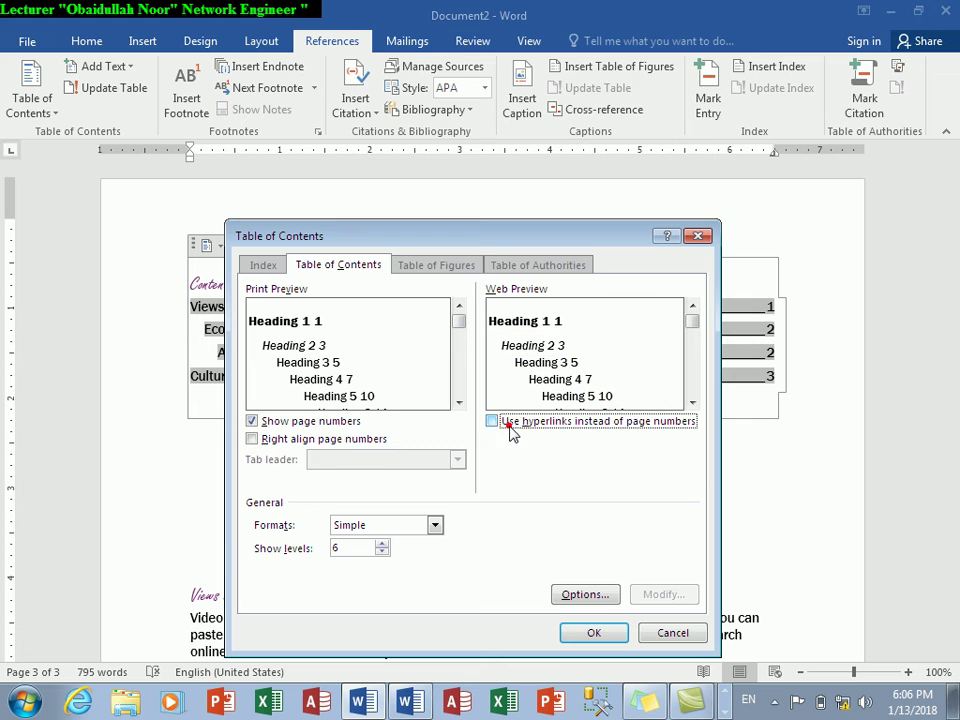
pyautogui.click(593, 630)
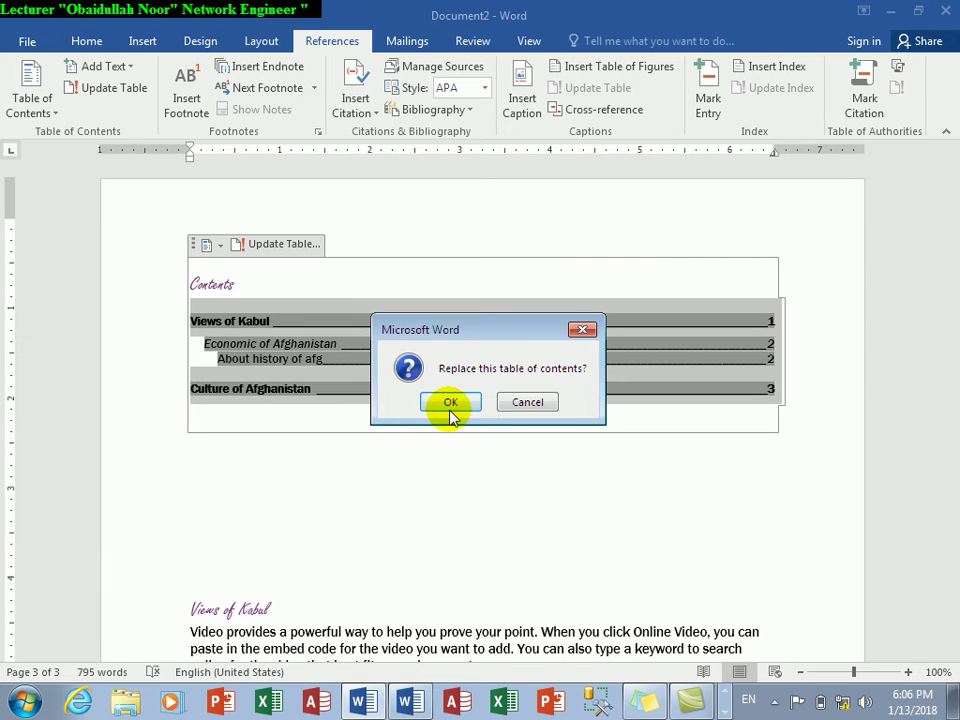
pyautogui.click(447, 408)
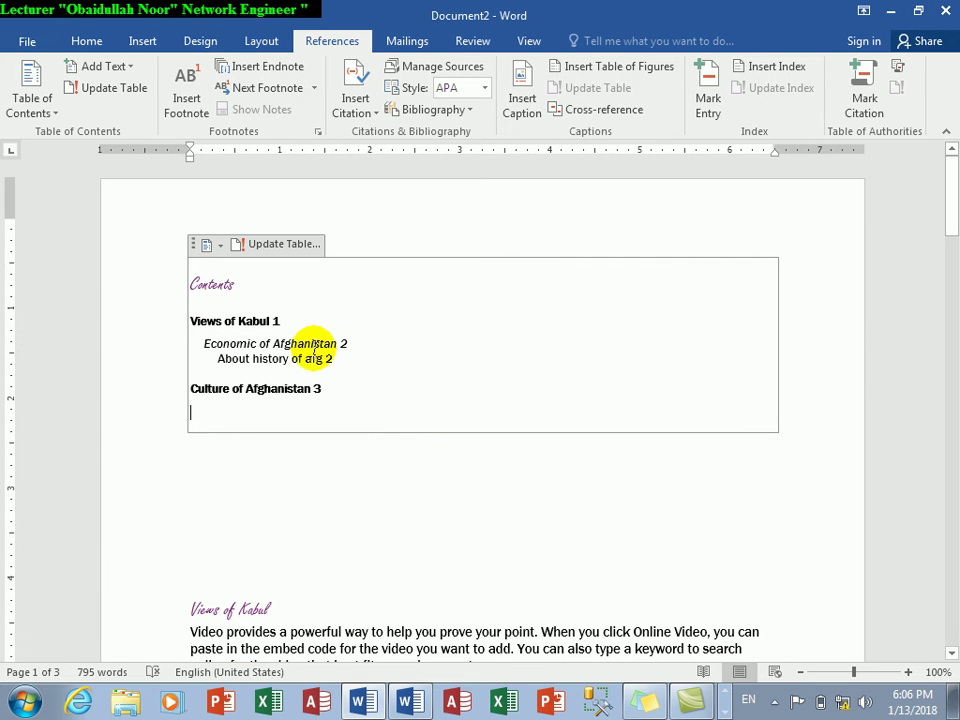
pyautogui.click(262, 320)
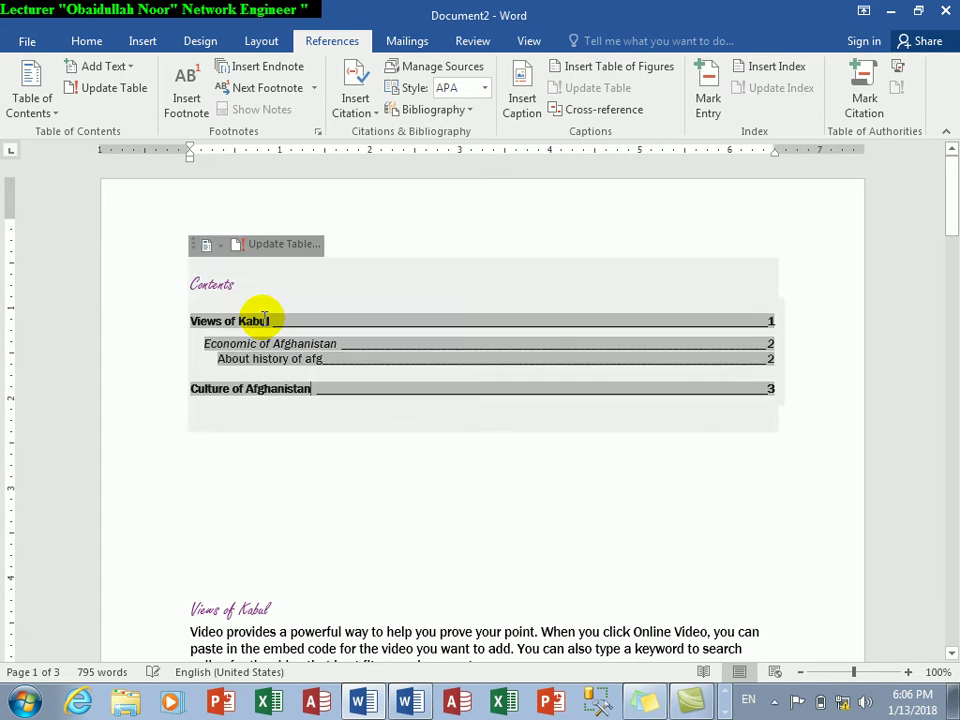
# Step: Cancel the Custom Table of Contents dialog, then preview and close Insert Table of Figures
pyautogui.click(32, 98)
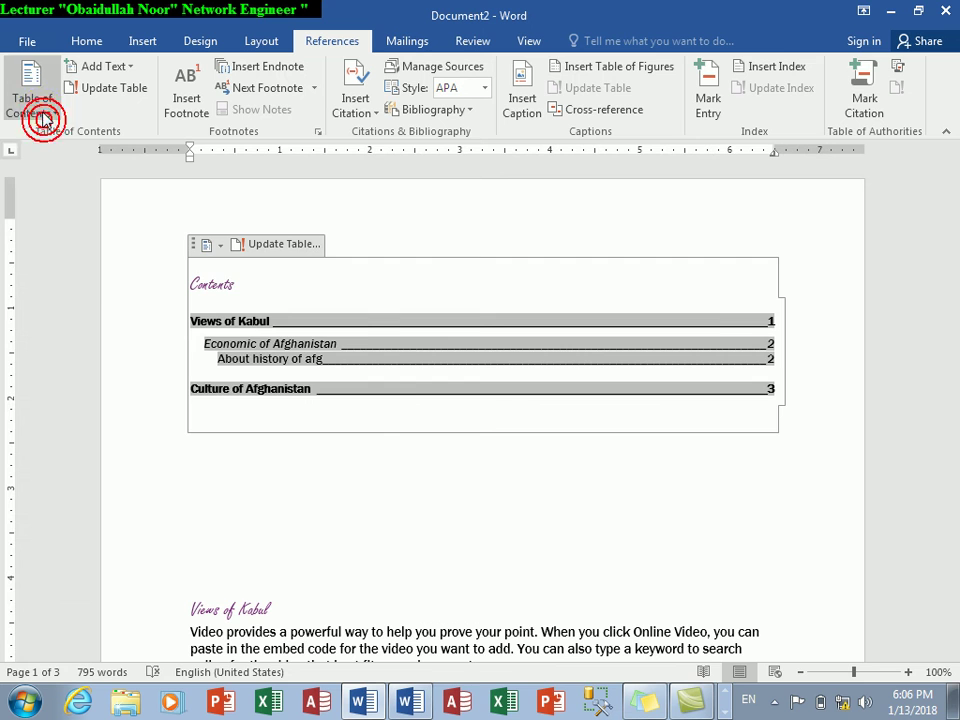
pyautogui.click(88, 541)
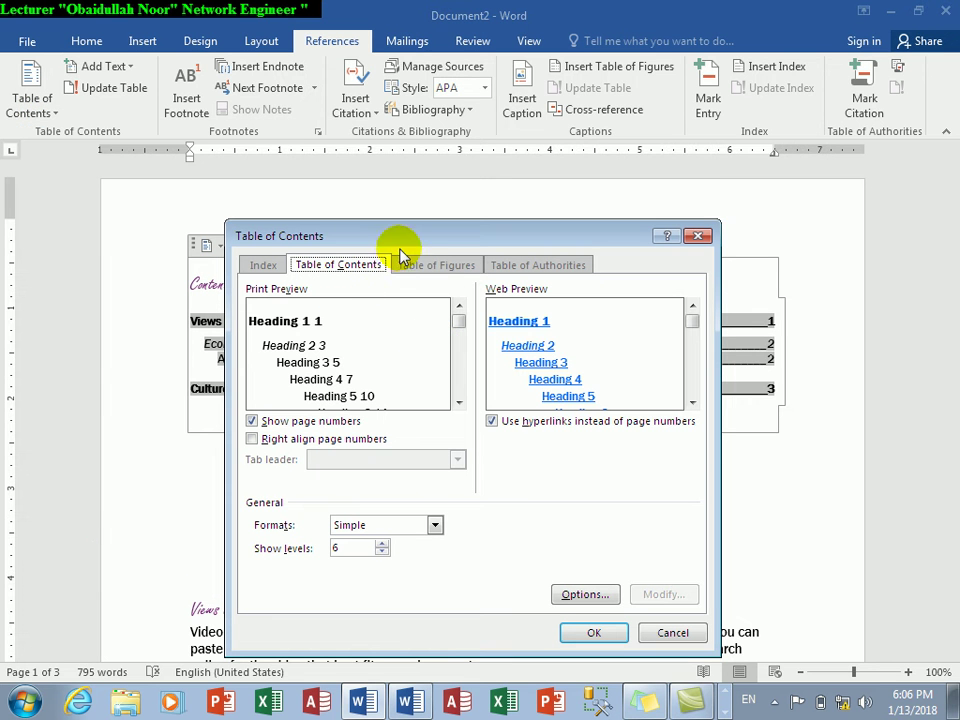
pyautogui.click(656, 630)
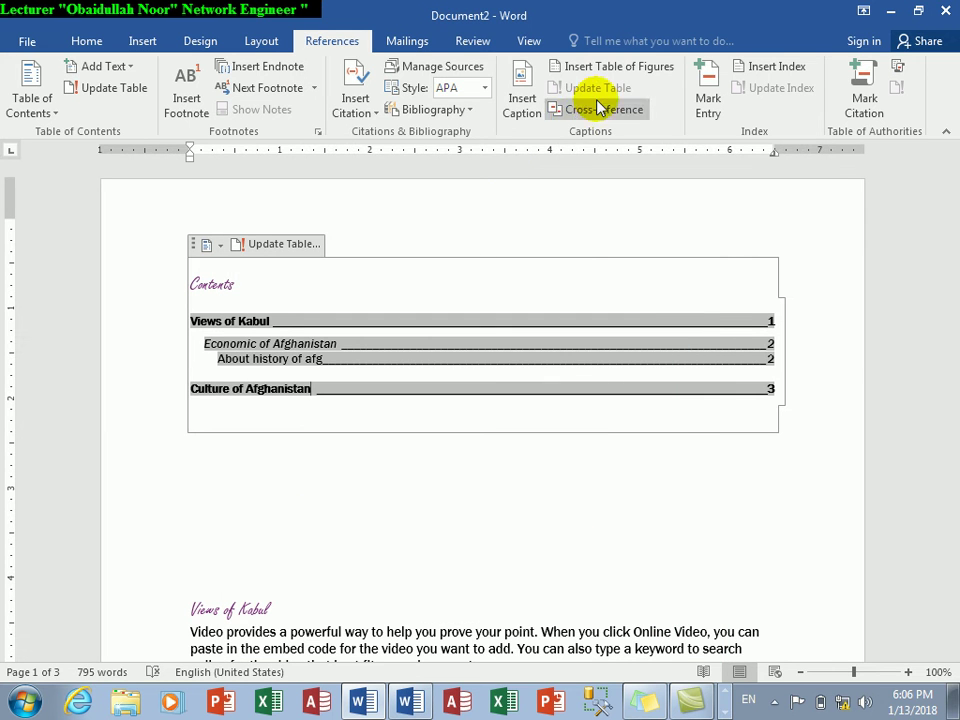
pyautogui.click(612, 67)
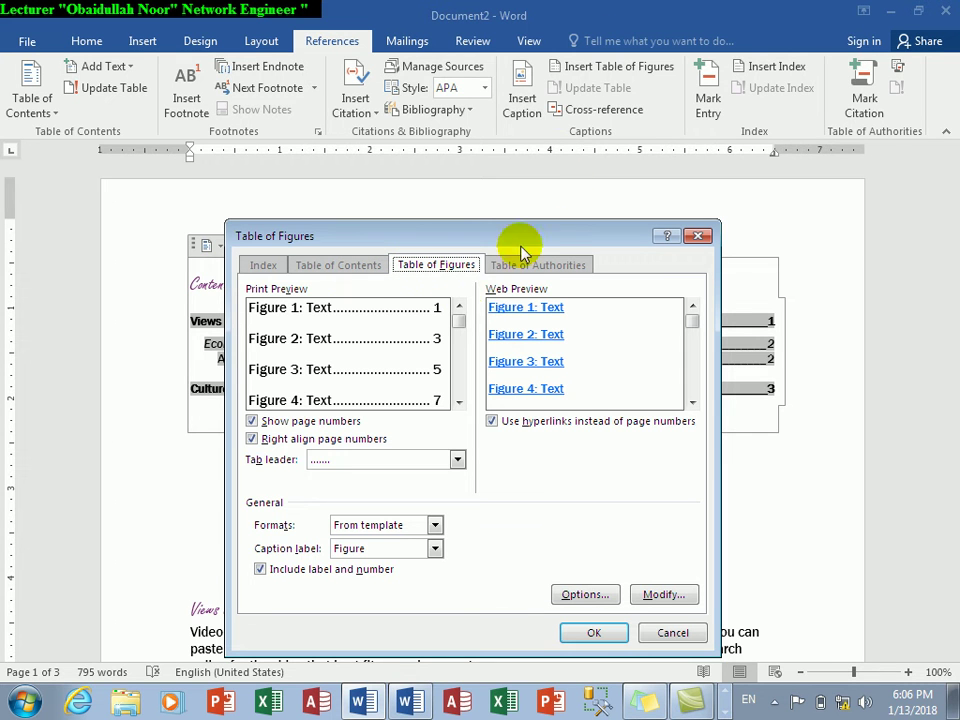
pyautogui.click(697, 238)
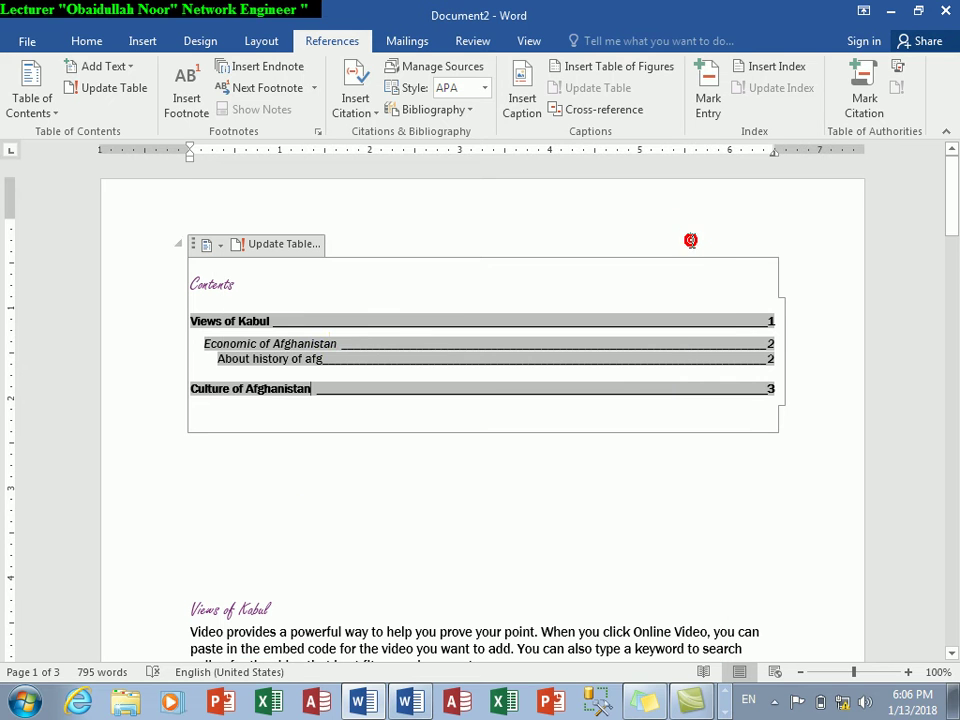
# Step: Choose Remove Table of Contents from the References Table of Contents gallery
pyautogui.click(44, 124)
pyautogui.moveTo(85, 530)
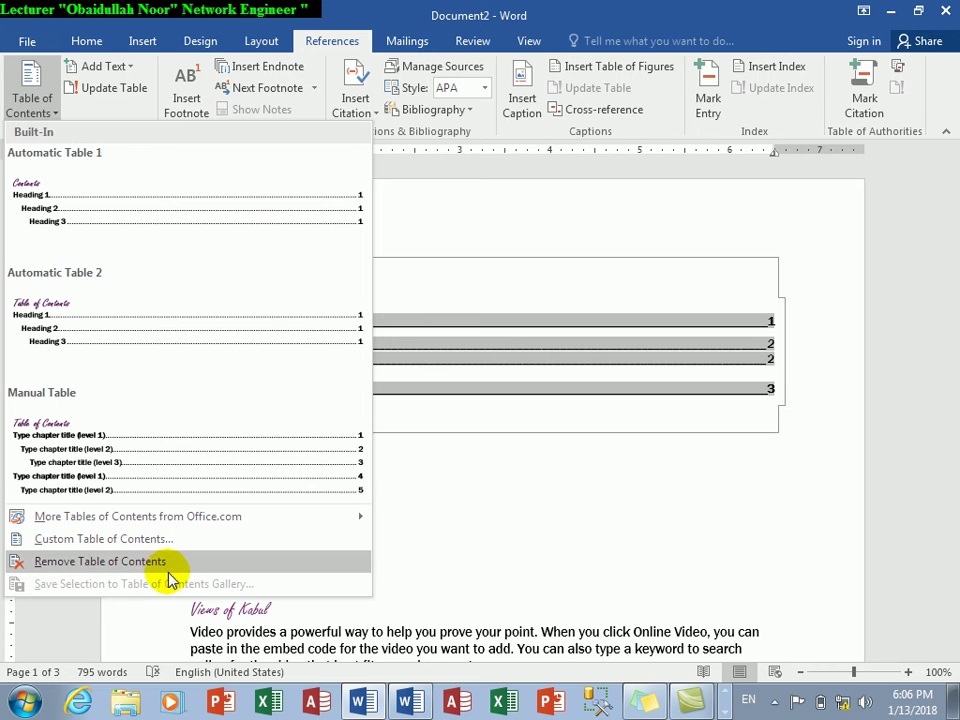
pyautogui.click(100, 562)
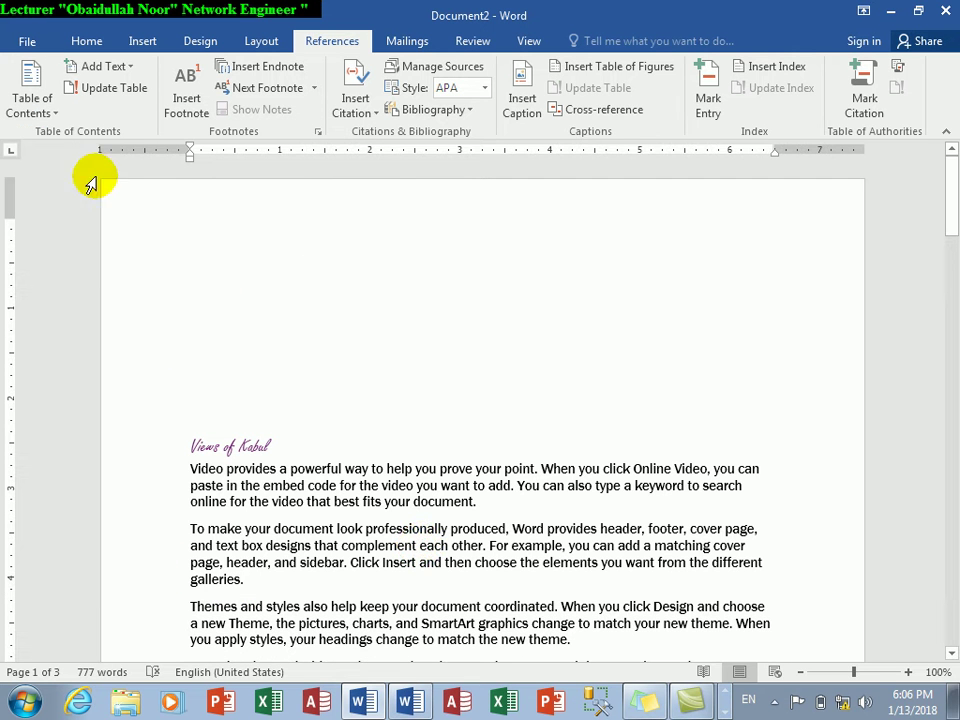
# Step: Delete all the content and generate sample paragraphs by entering =rand()
pyautogui.hotkey('ctrl', 'a')
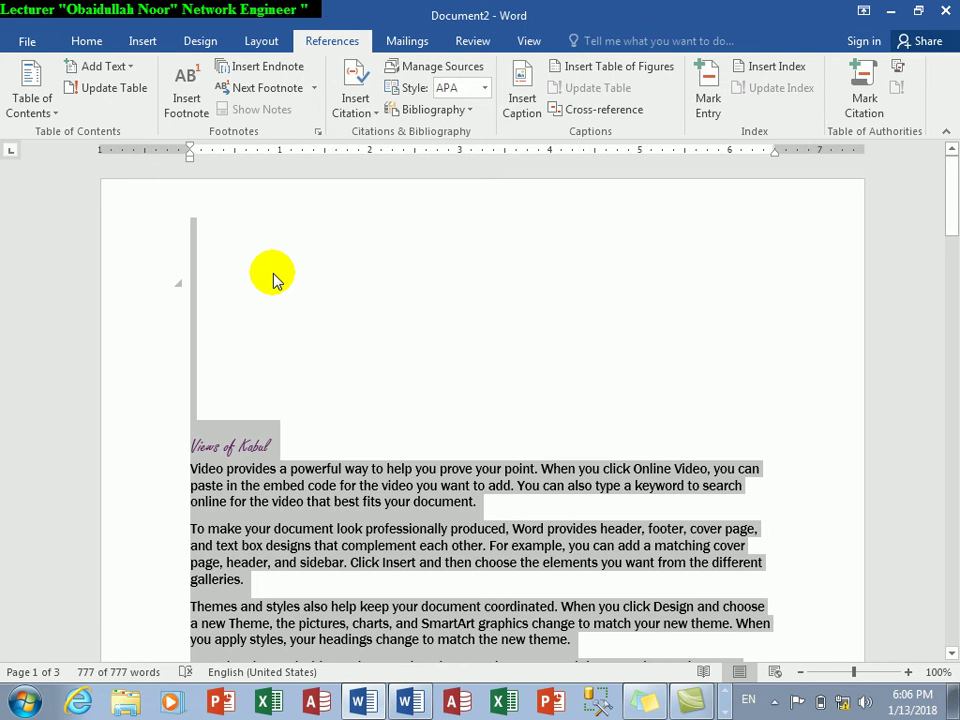
pyautogui.press('Delete')
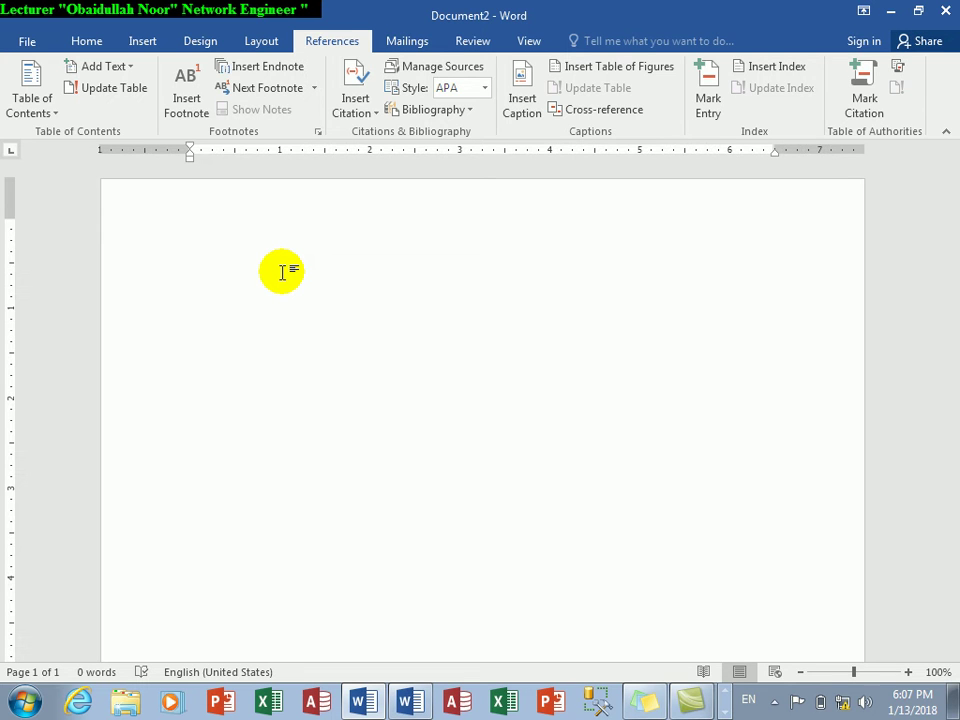
pyautogui.write('=rand)')
pyautogui.press('Return')
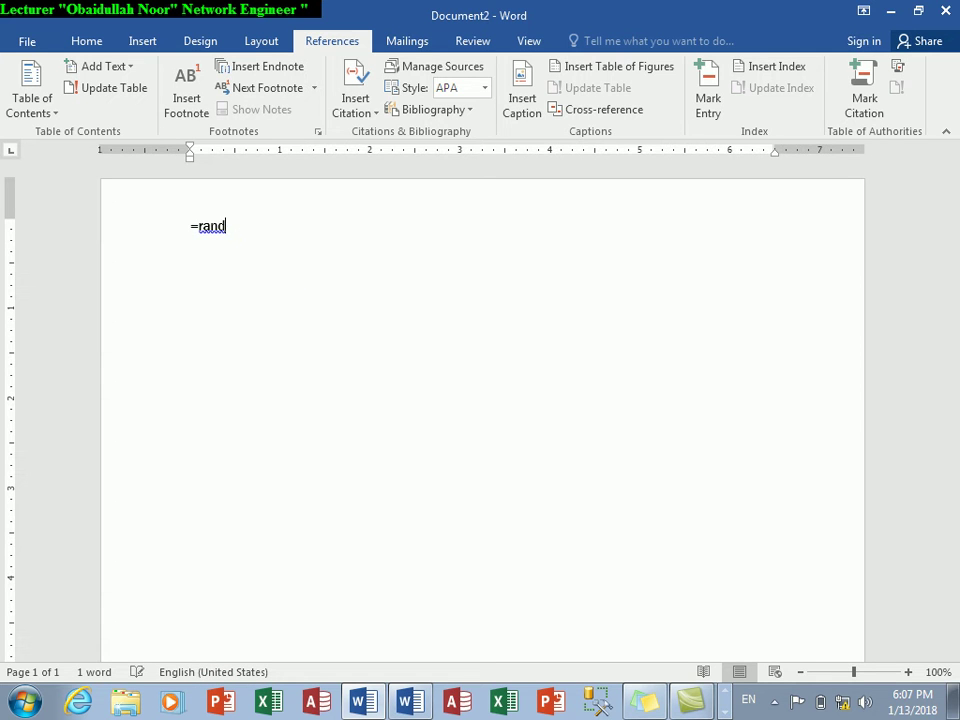
pyautogui.write('()')
pyautogui.press('Return')
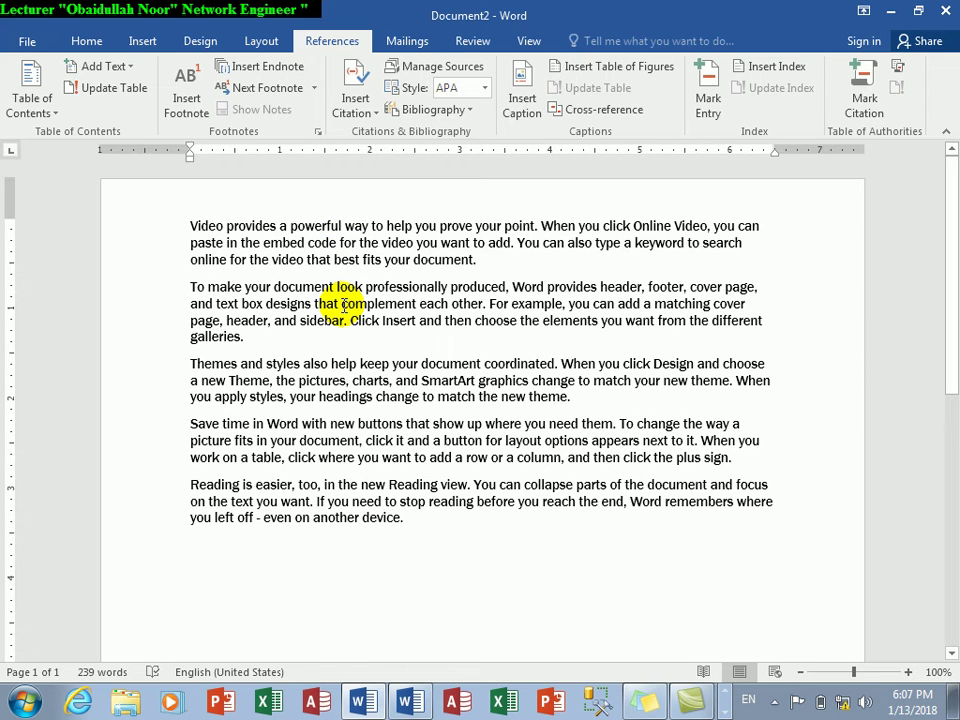
pyautogui.click(224, 226)
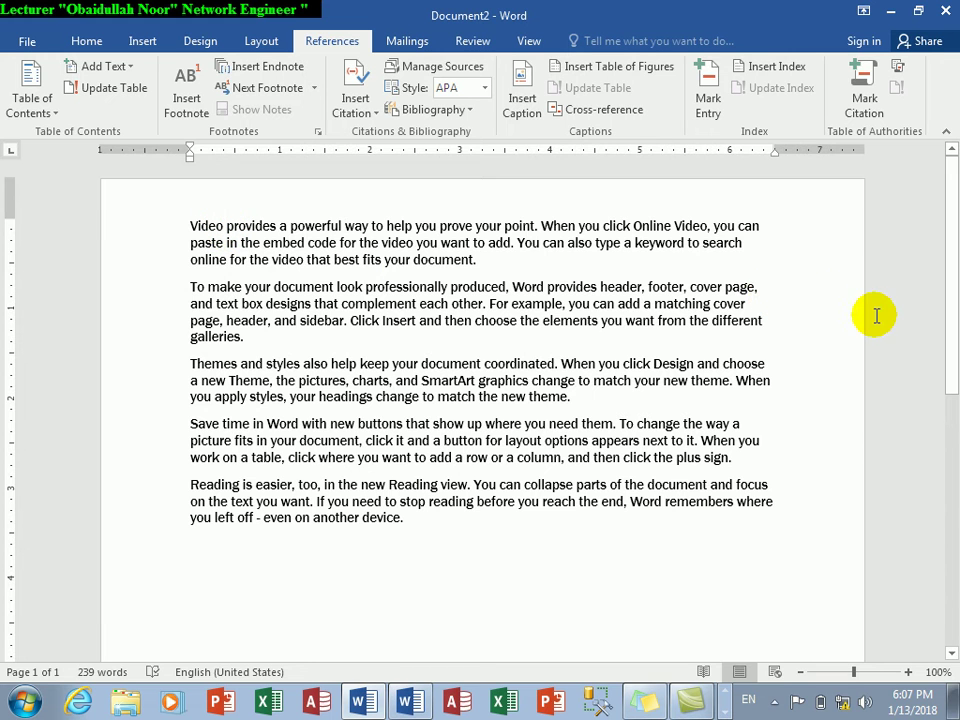
pyautogui.moveTo(955, 295)
pyautogui.mouseDown()
pyautogui.moveTo(940, 496)
pyautogui.moveTo(945, 249)
pyautogui.mouseUp()
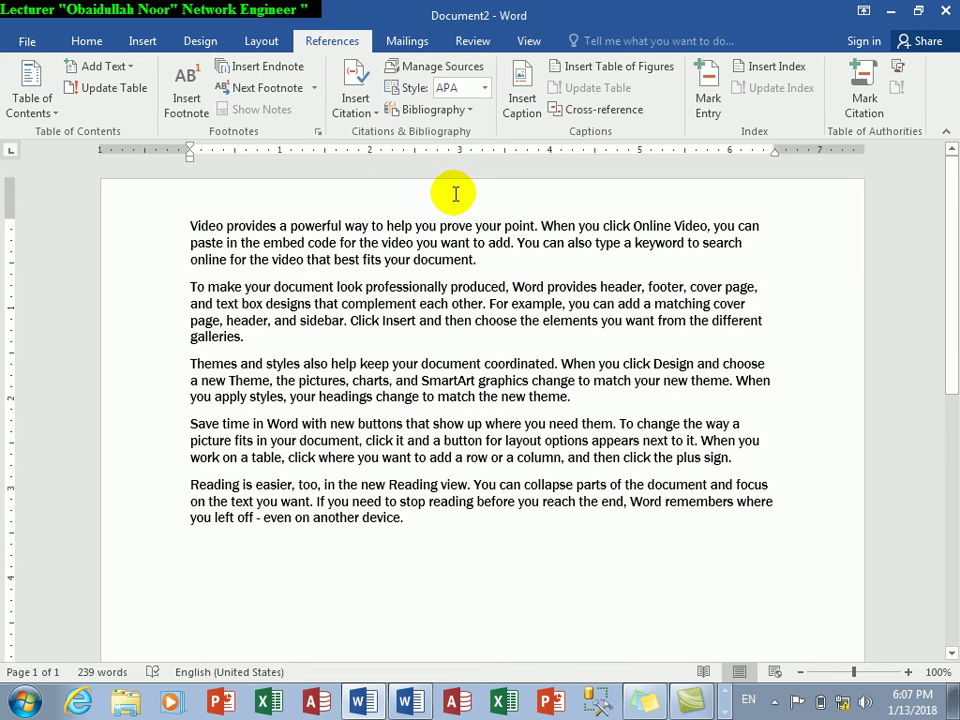
pyautogui.click(277, 225)
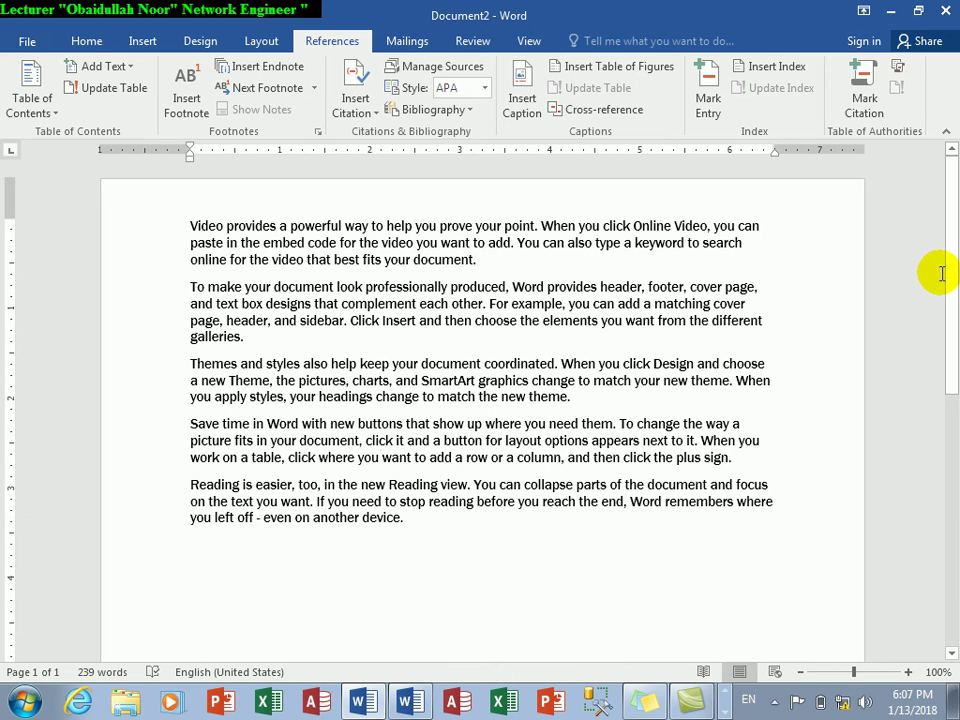
pyautogui.moveTo(952, 285); pyautogui.dragTo(936, 495)
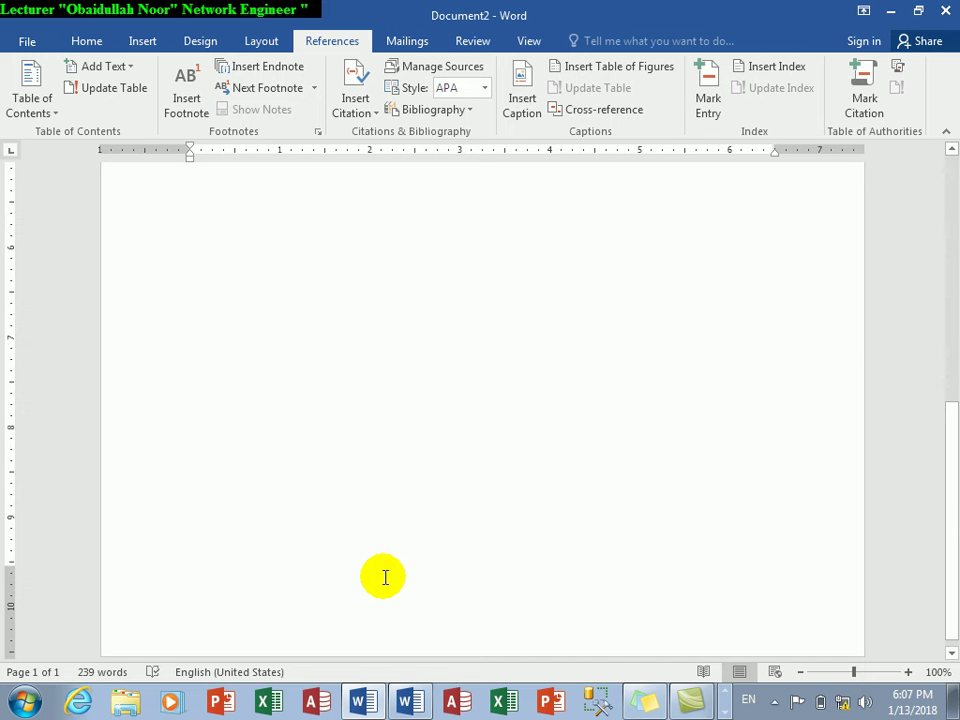
pyautogui.moveTo(953, 450); pyautogui.dragTo(950, 237)
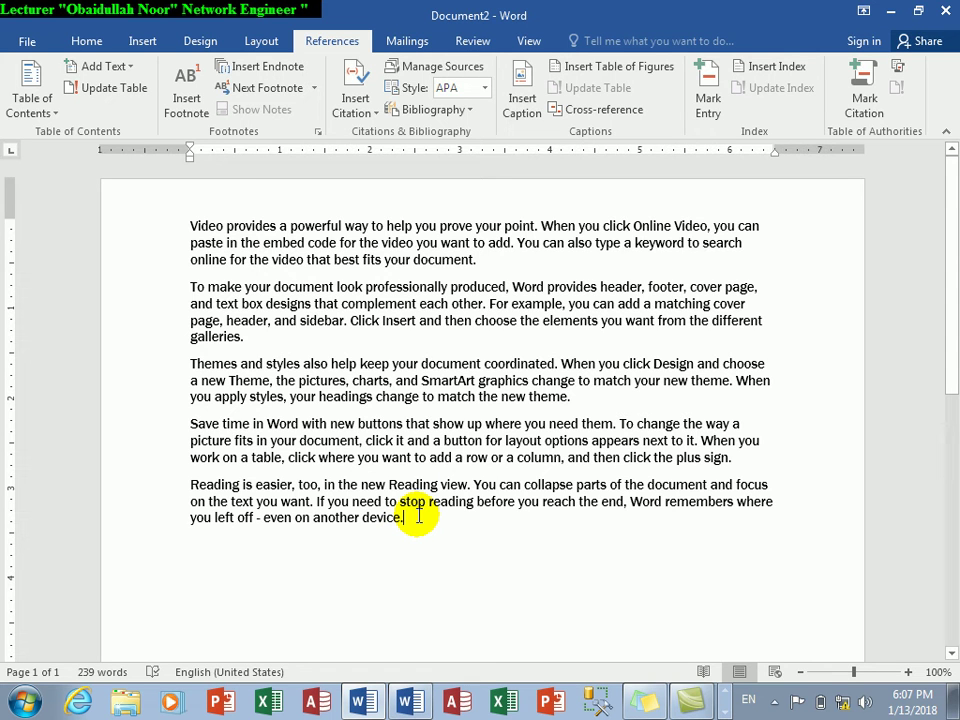
# Step: Insert footnote 1 after 'Video' reading 'It means a clip', return to the text, select 'powerful'
pyautogui.click(220, 226)
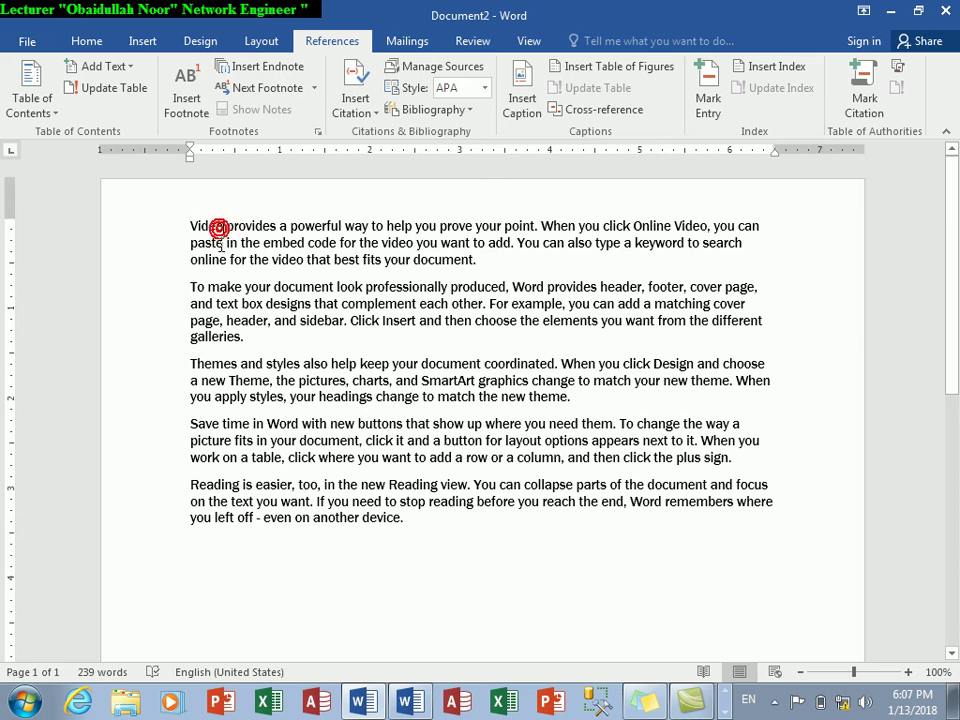
pyautogui.click(185, 112)
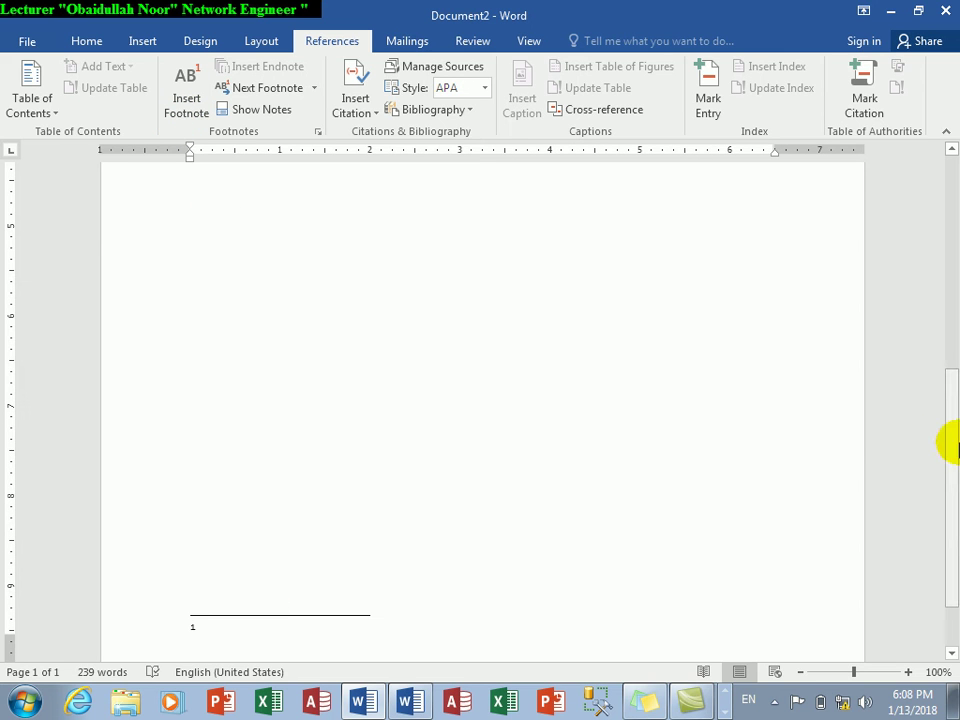
pyautogui.moveTo(953, 428); pyautogui.dragTo(950, 225)
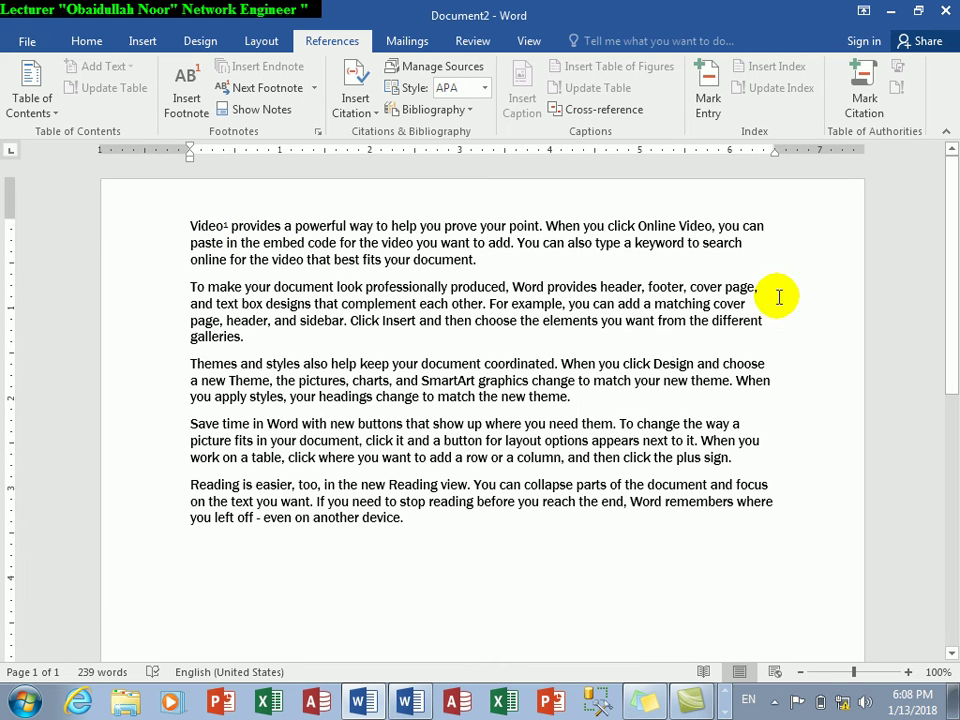
pyautogui.moveTo(948, 294); pyautogui.dragTo(925, 510)
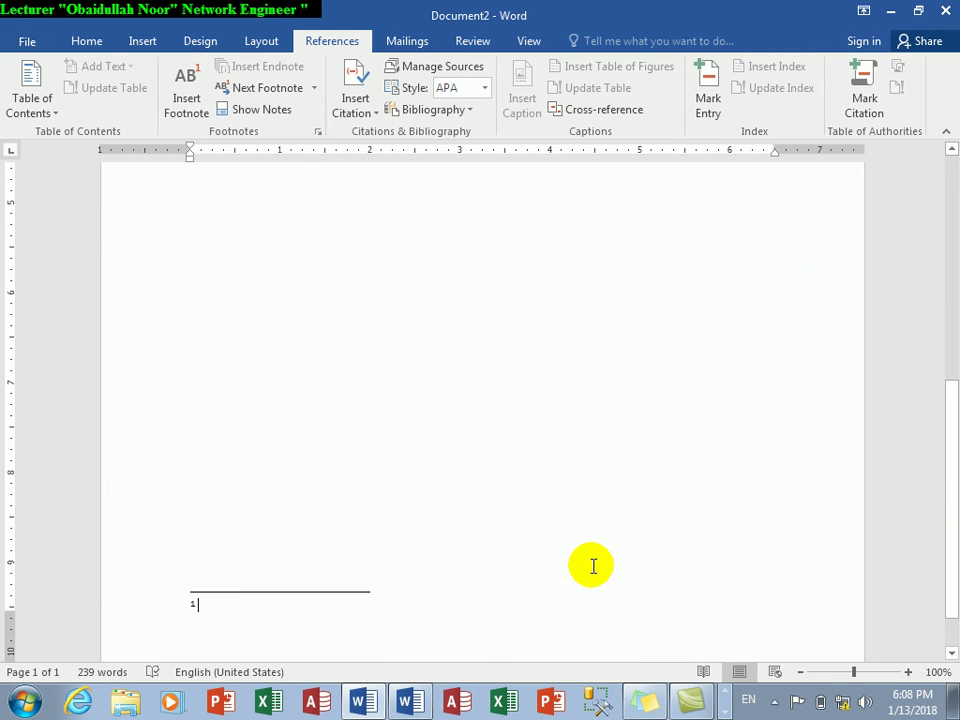
pyautogui.write('t ema')
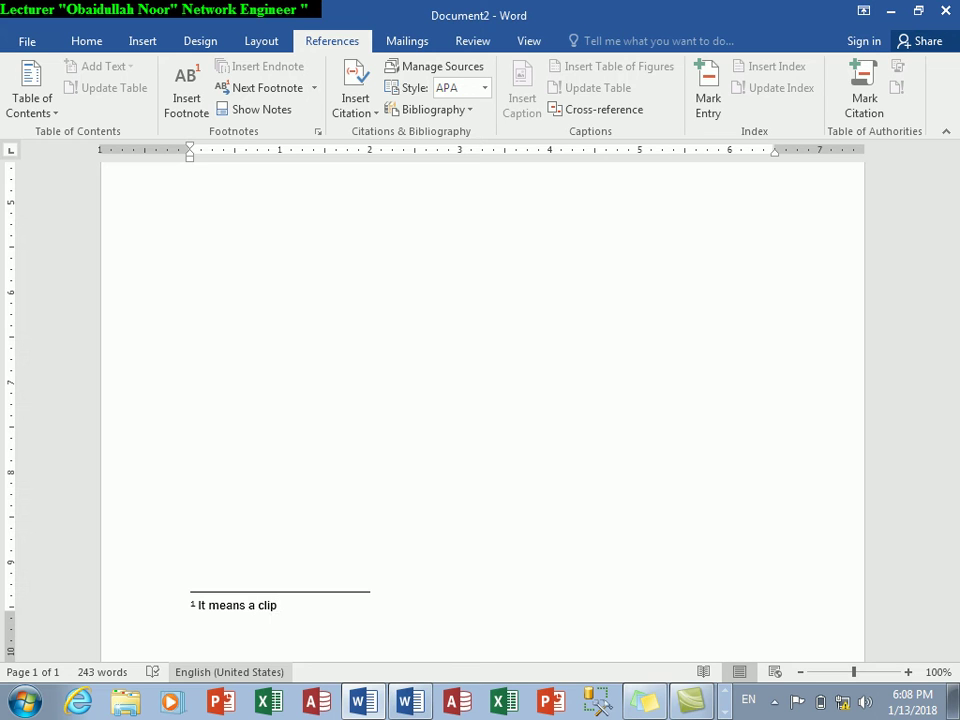
pyautogui.click(224, 626)
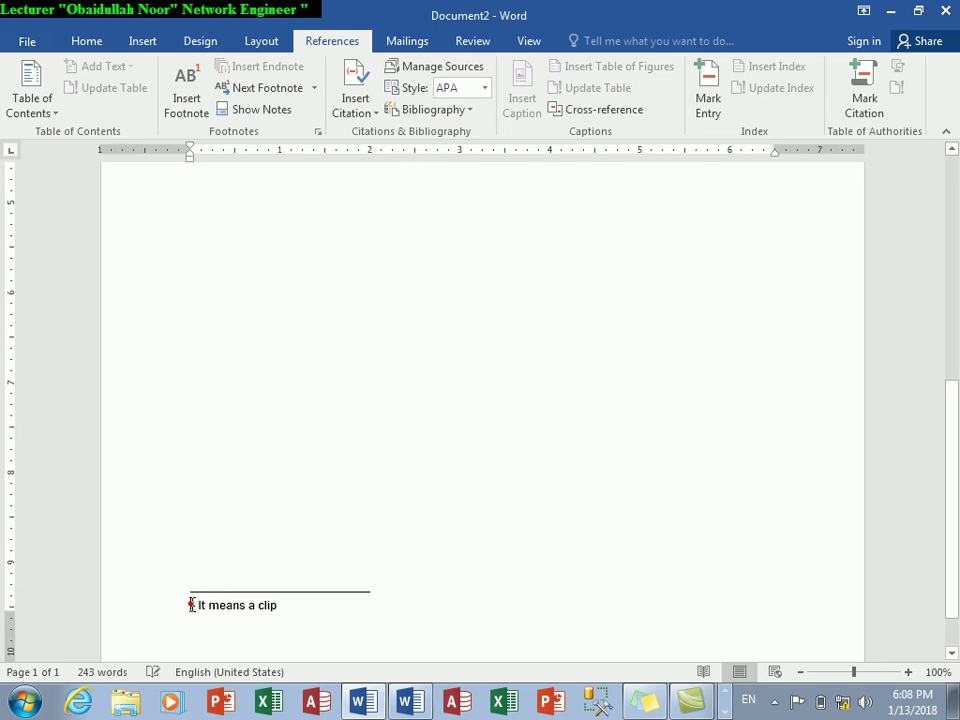
pyautogui.doubleClick(191, 605)
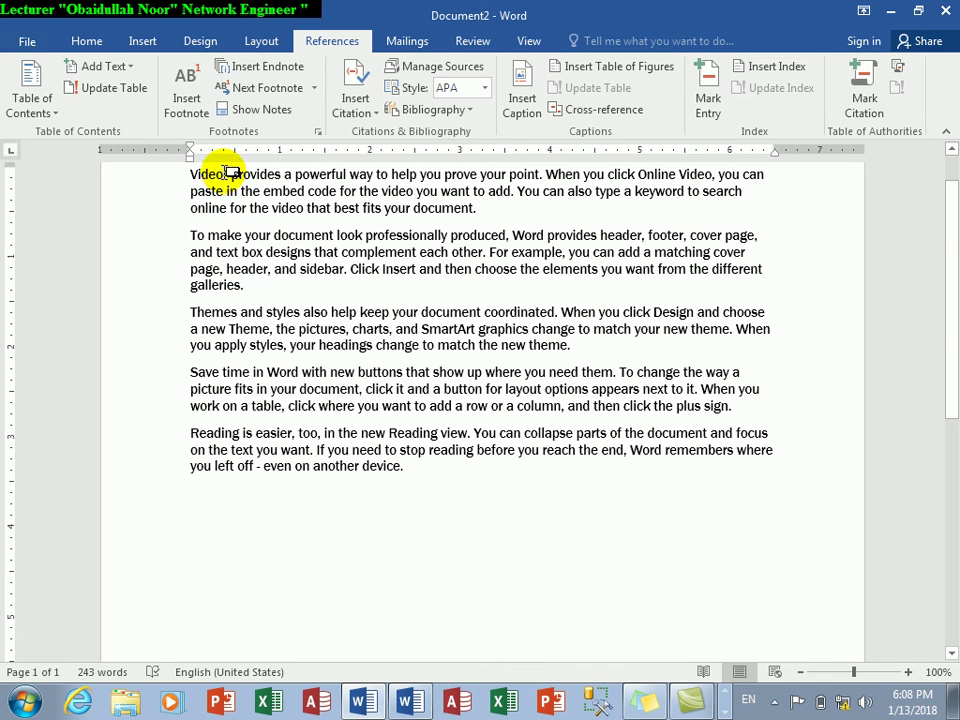
pyautogui.moveTo(228, 172)
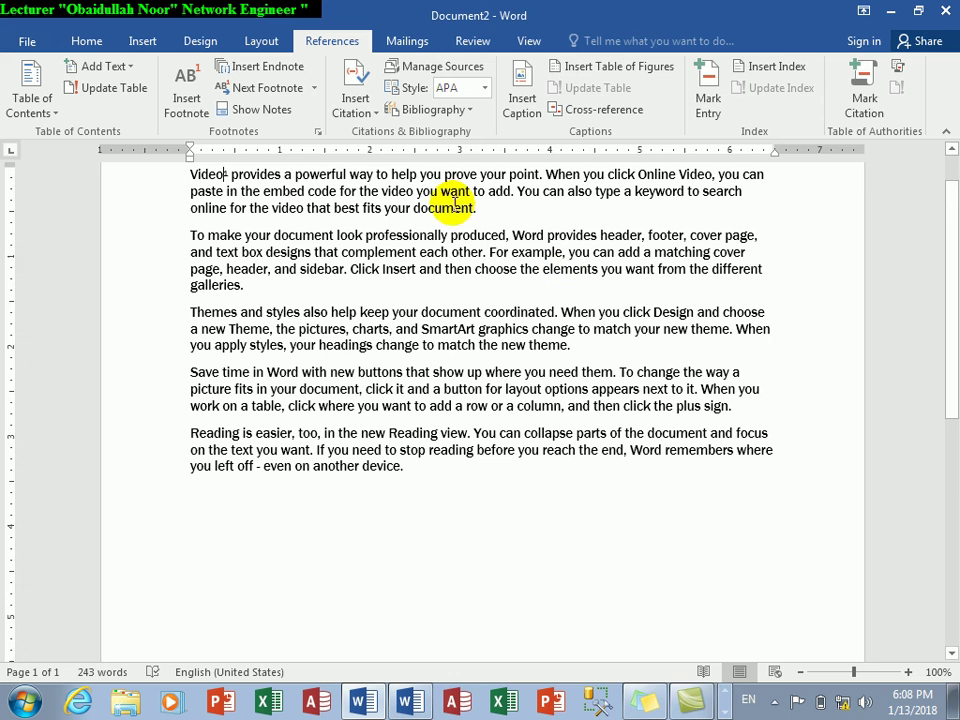
pyautogui.moveTo(346, 174); pyautogui.dragTo(296, 174)
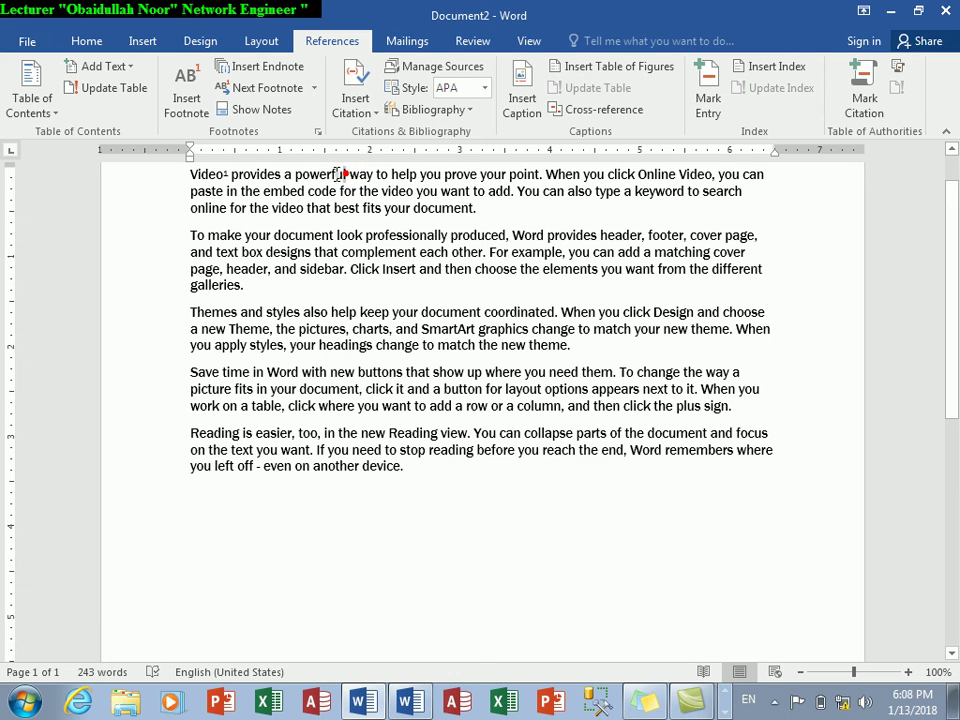
# Step: Insert footnote 2 on 'powerful' reading 'It means force' and return to its reference
pyautogui.click(186, 100)
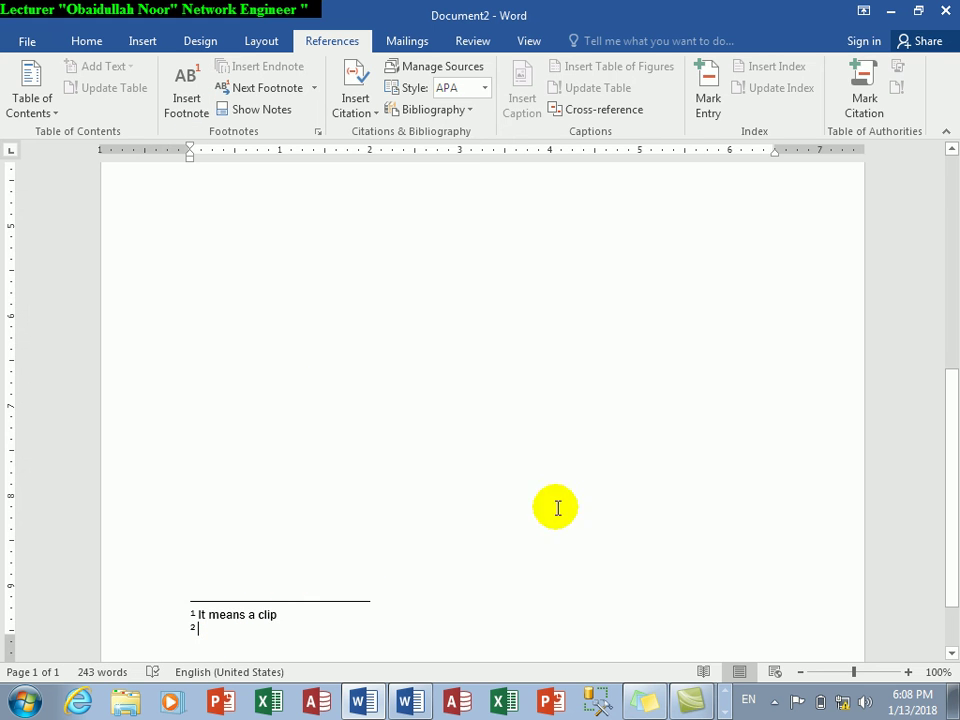
pyautogui.moveTo(950, 495); pyautogui.dragTo(950, 258)
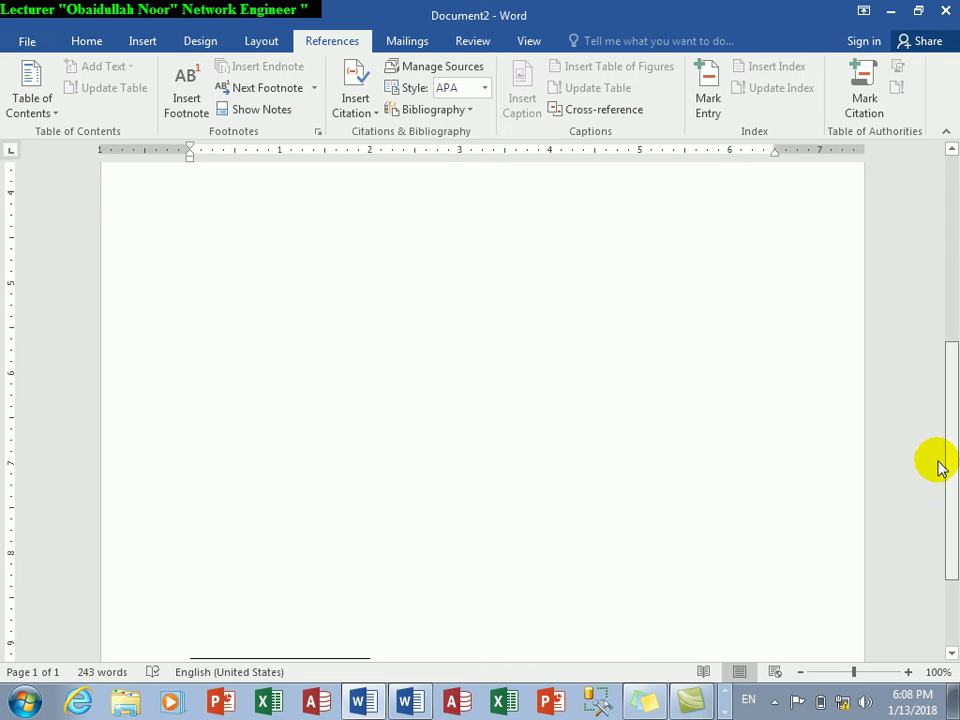
pyautogui.moveTo(950, 258); pyautogui.dragTo(926, 514)
pyautogui.write('i')
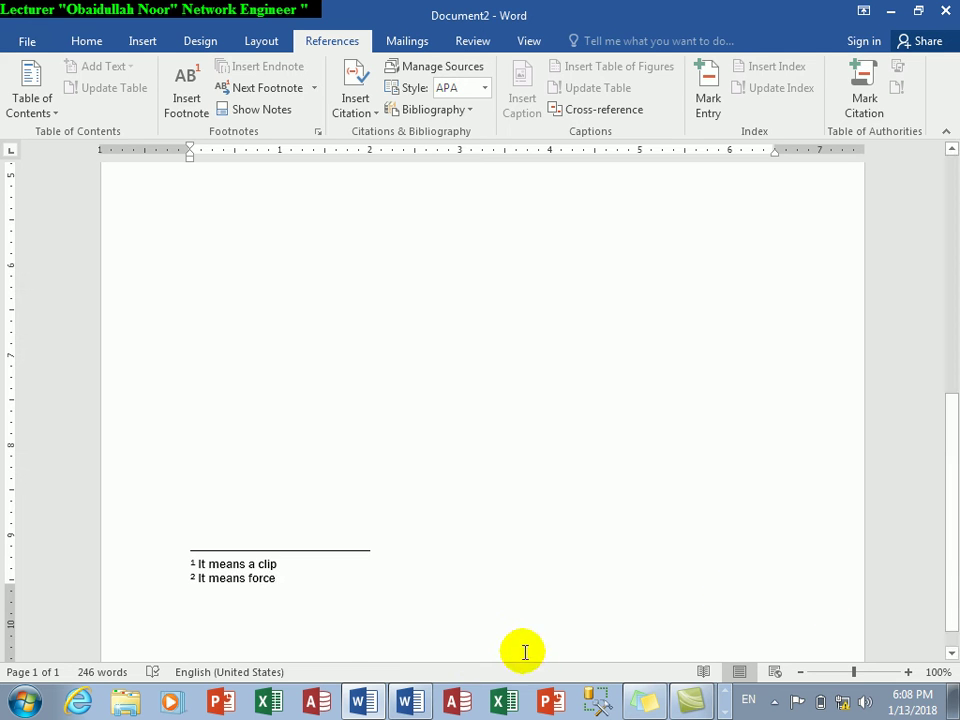
pyautogui.doubleClick(194, 577)
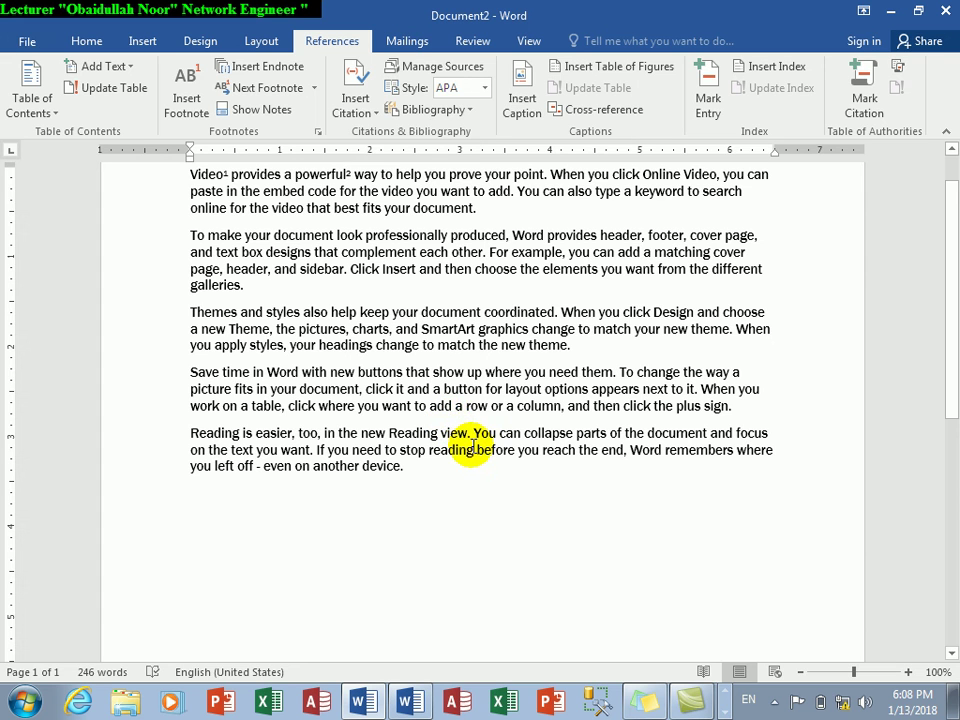
pyautogui.moveTo(351, 174)
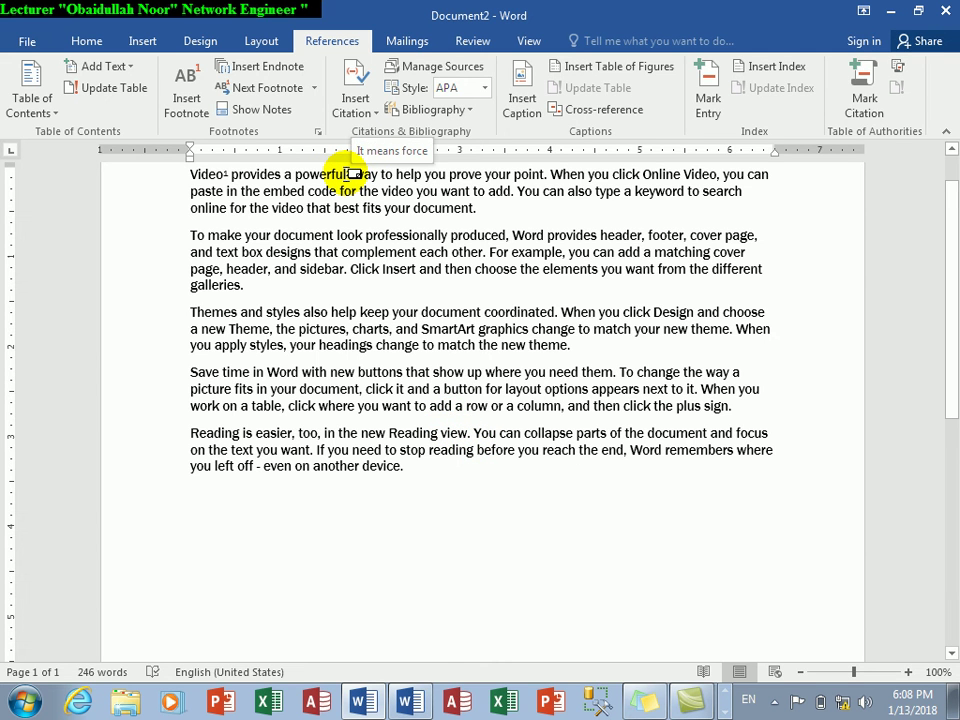
pyautogui.scroll(1, 673, 310)
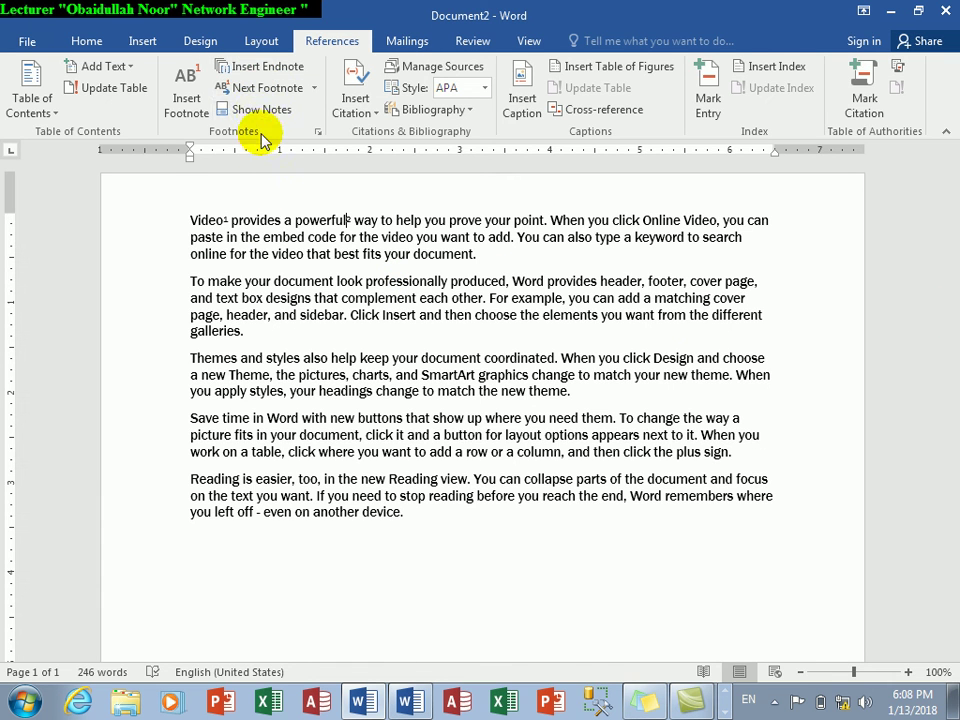
# Step: Jump forward through the footnotes with Next Footnote, including from its dropdown
pyautogui.click(262, 118)
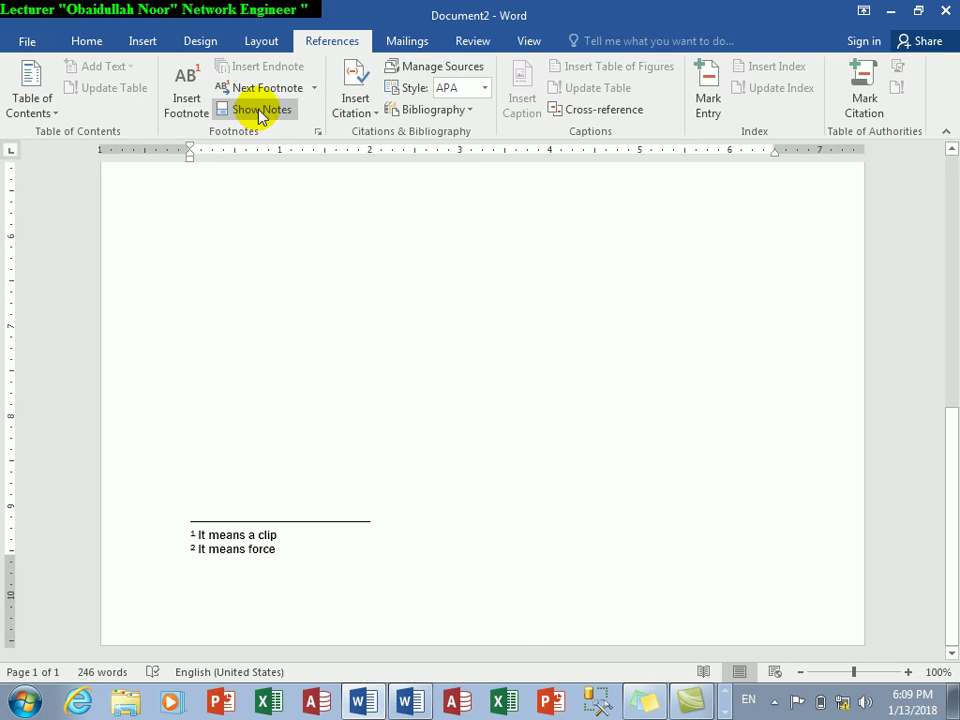
pyautogui.click(257, 93)
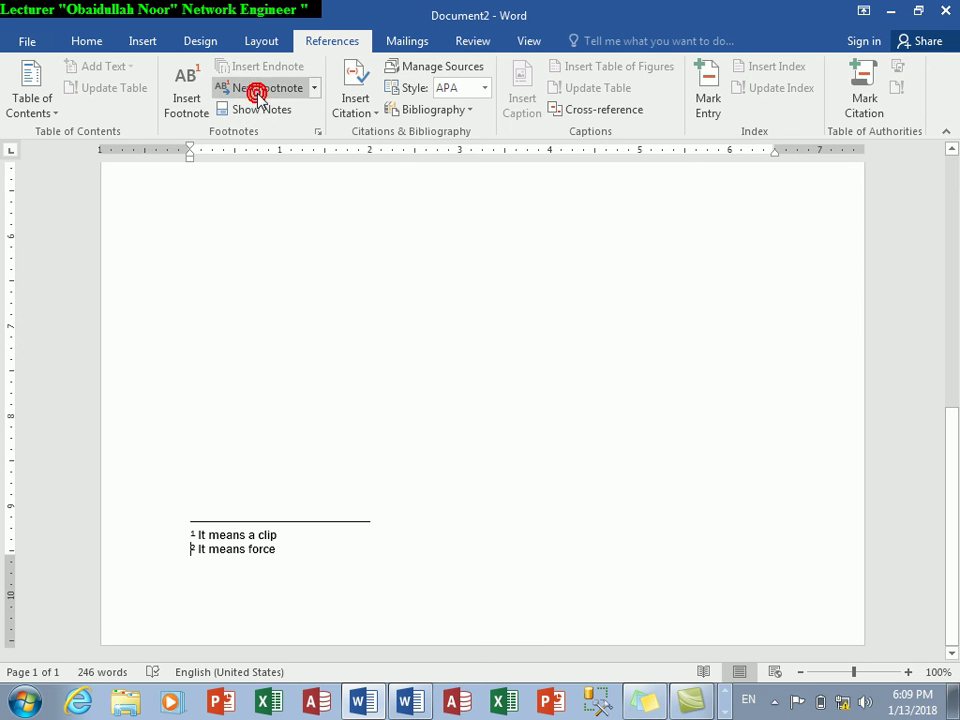
pyautogui.click(196, 526)
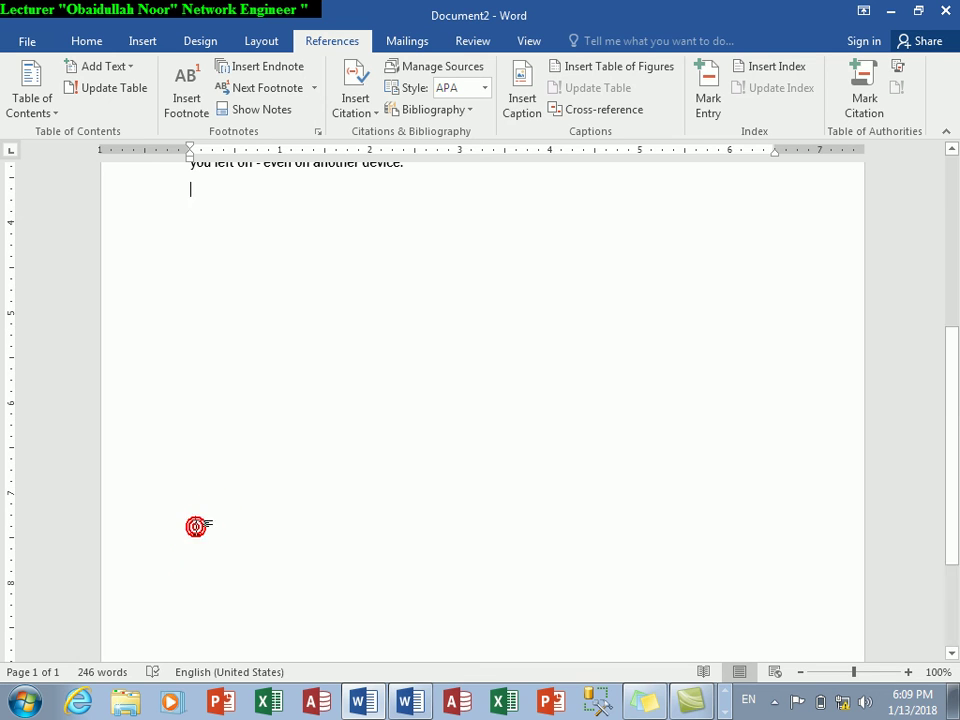
pyautogui.click(283, 90)
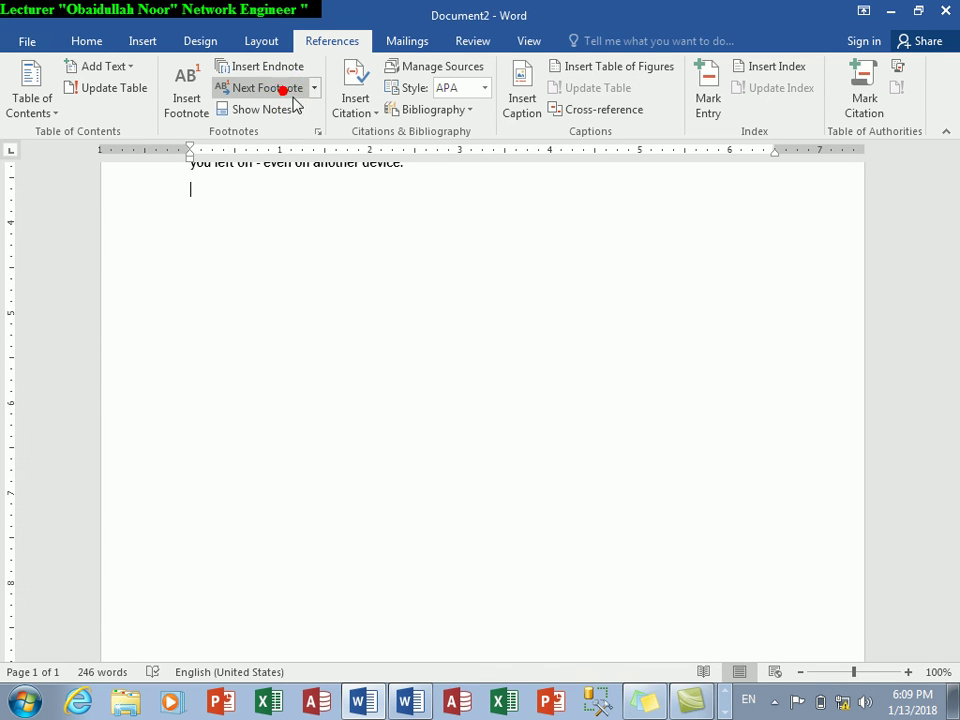
pyautogui.click(313, 88)
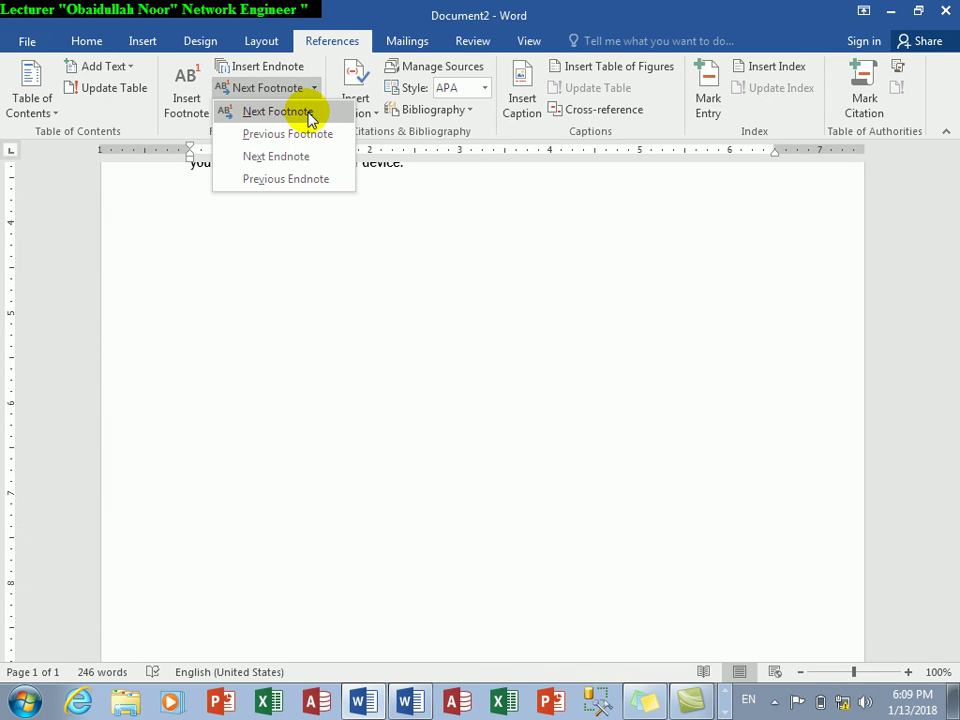
pyautogui.click(308, 117)
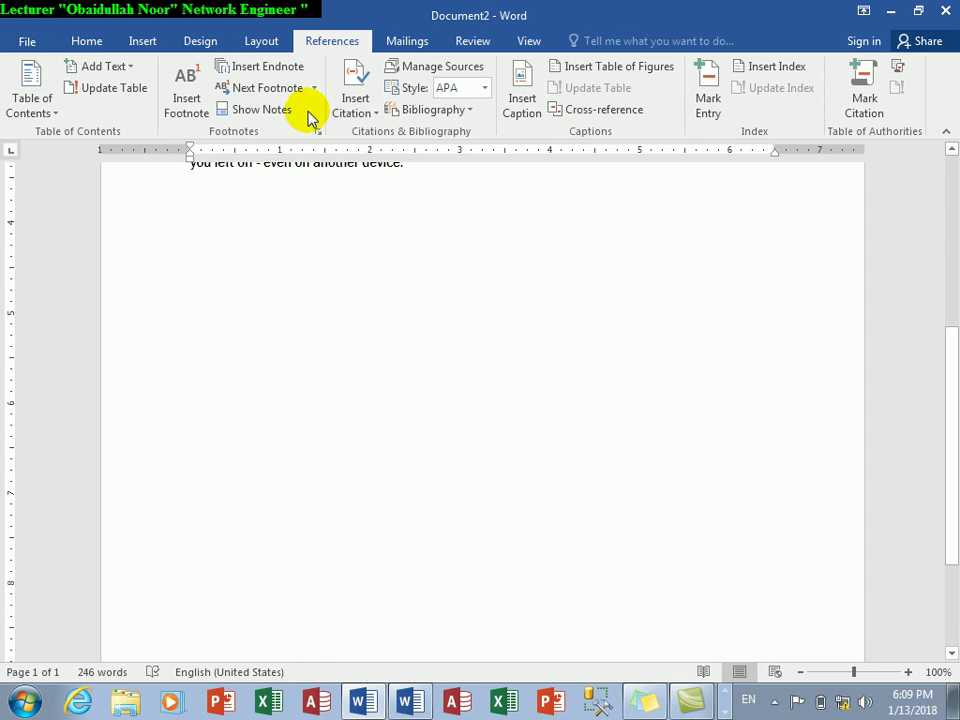
# Step: Step back twice with Previous Footnote, forward once, then place the cursor after 'help'
pyautogui.click(313, 89)
pyautogui.click(287, 134)
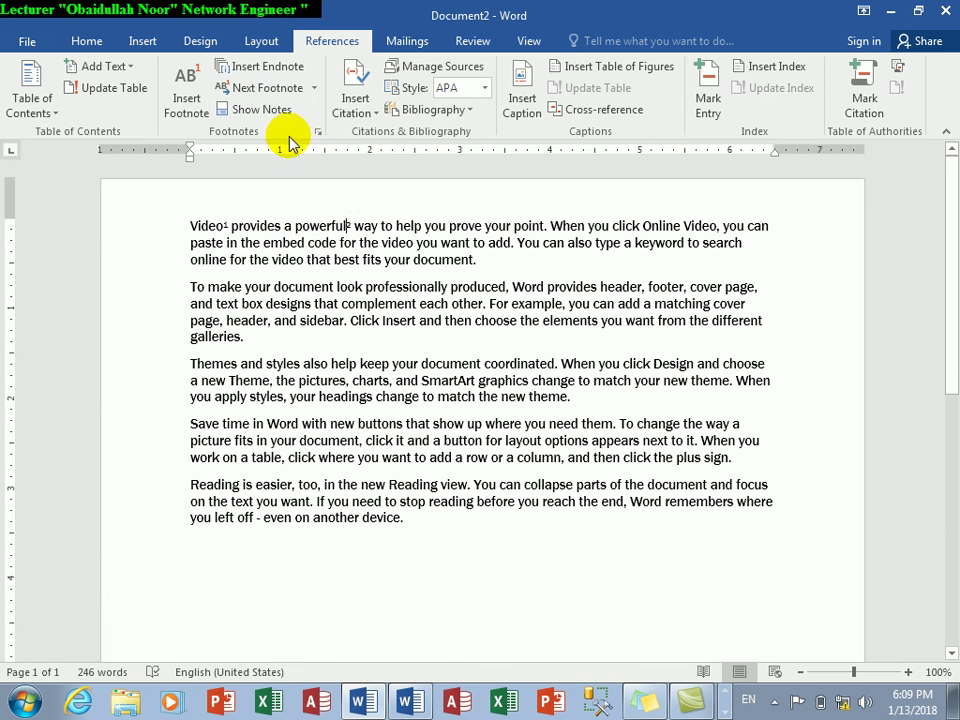
pyautogui.click(312, 89)
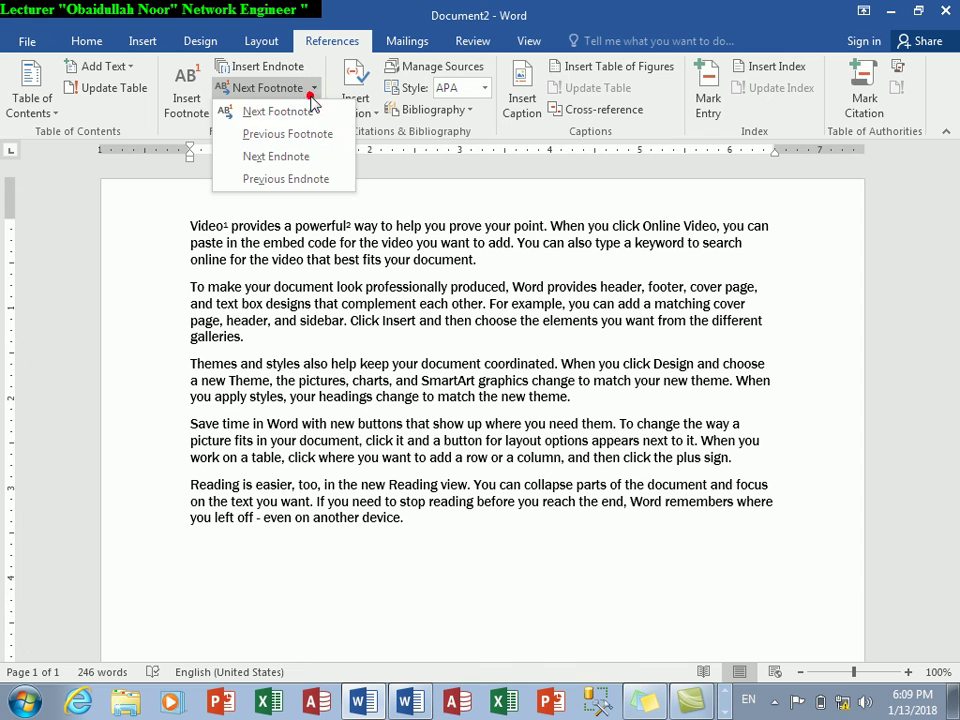
pyautogui.click(287, 134)
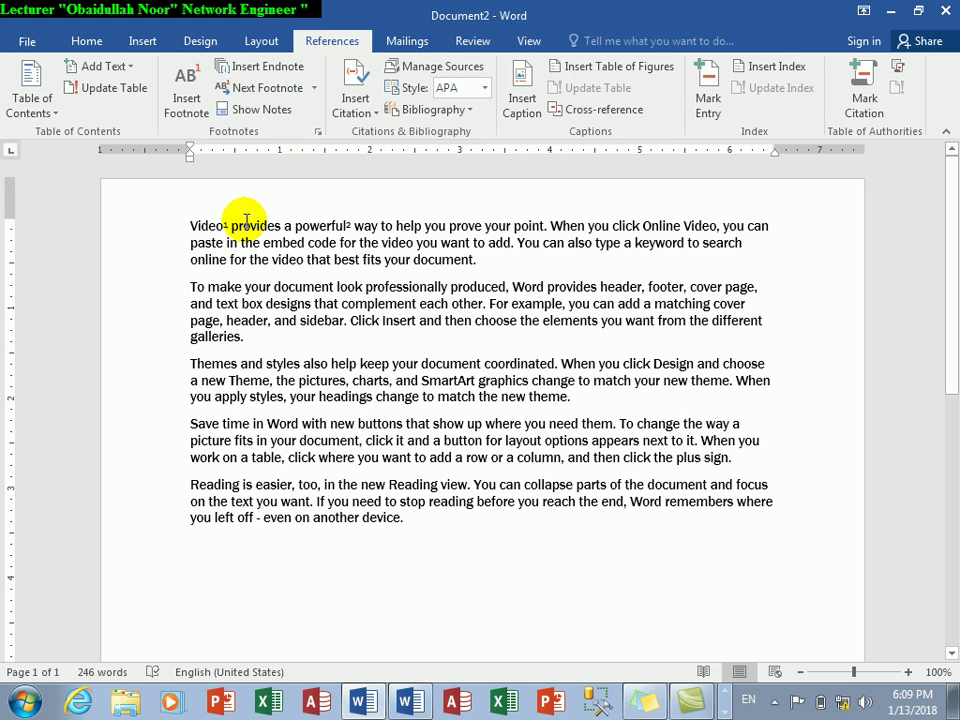
pyautogui.click(270, 89)
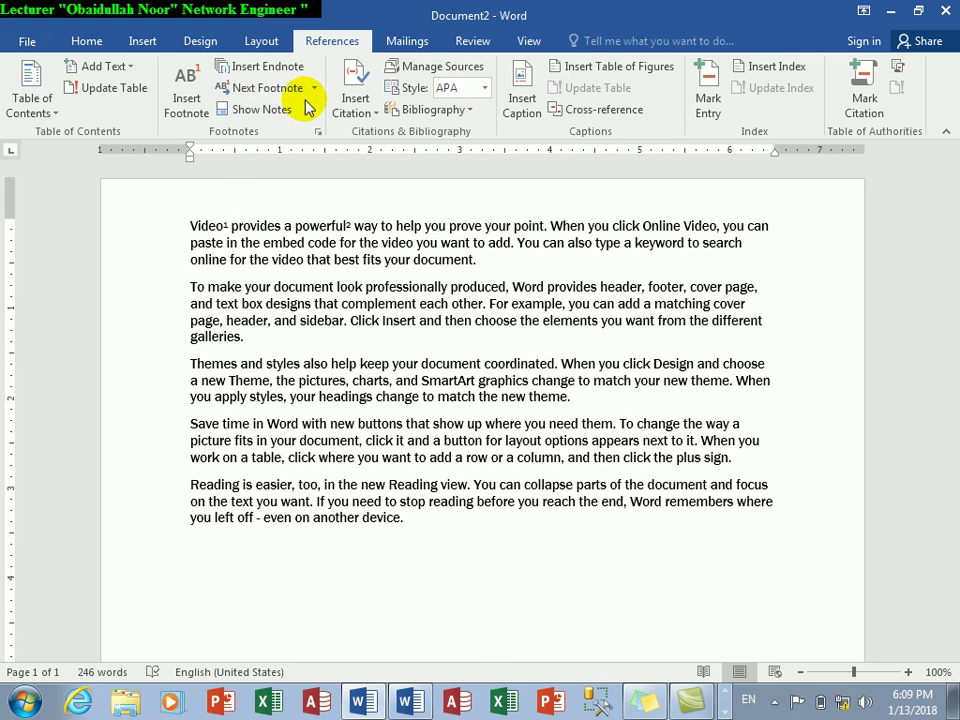
pyautogui.click(311, 89)
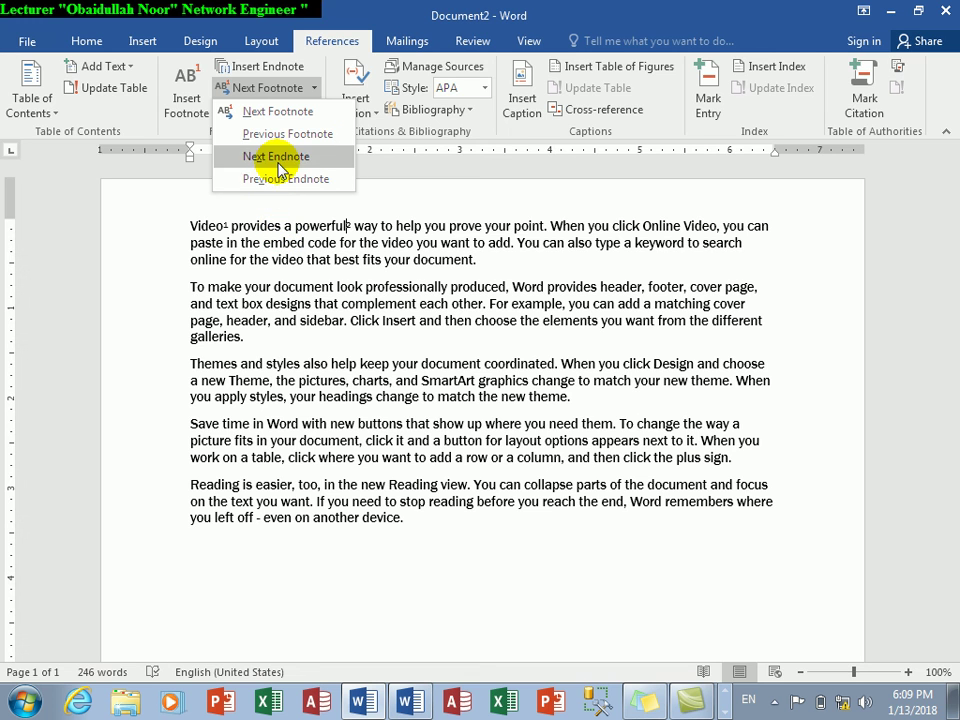
pyautogui.click(297, 475)
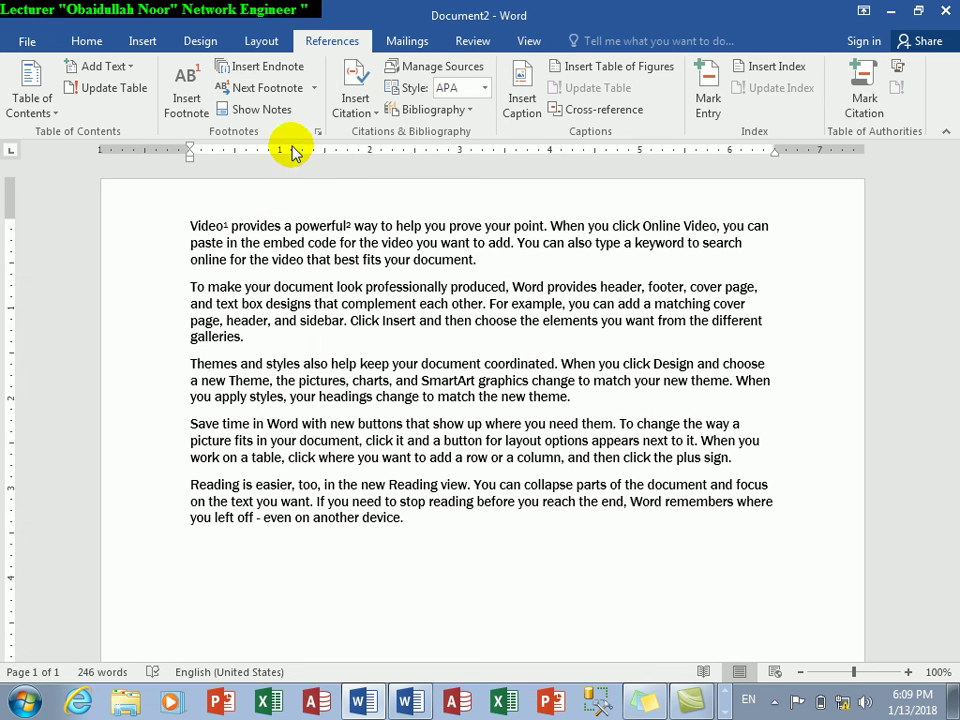
pyautogui.click(420, 226)
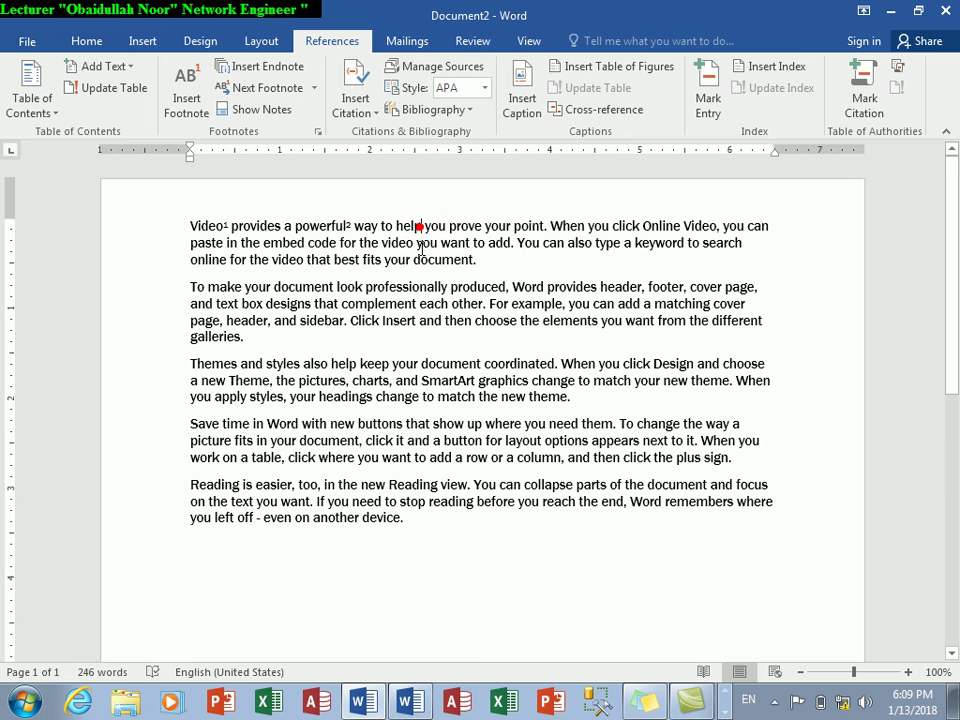
# Step: Add an endnote with filler text 'dk' after 'help', then a second endnote after 'change'
pyautogui.click(267, 70)
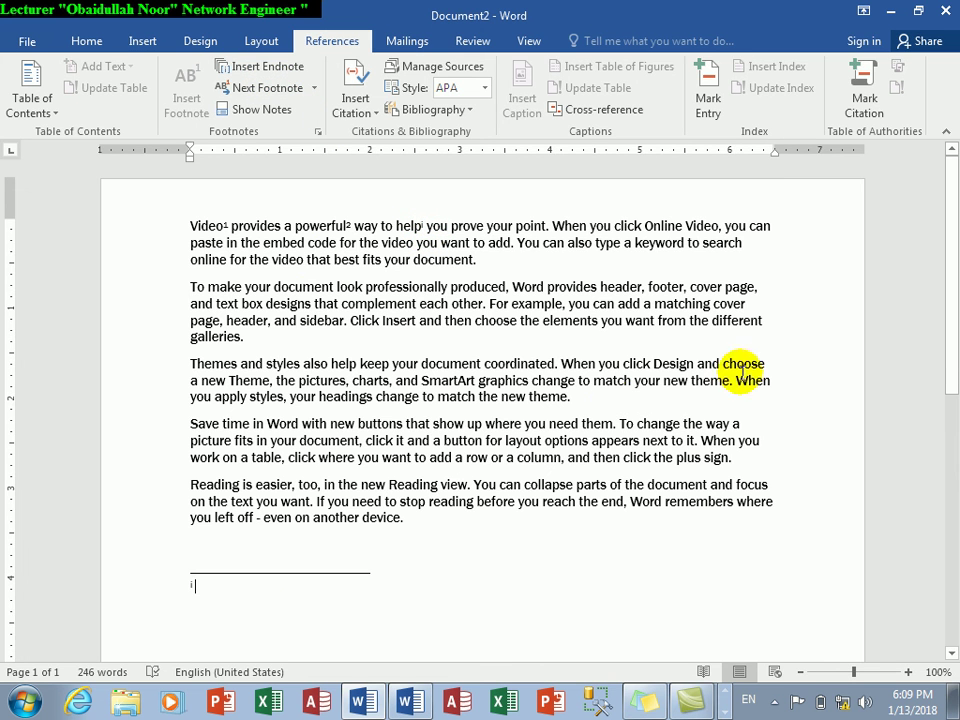
pyautogui.moveTo(950, 362)
pyautogui.mouseDown()
pyautogui.moveTo(925, 626)
pyautogui.moveTo(937, 412)
pyautogui.mouseUp()
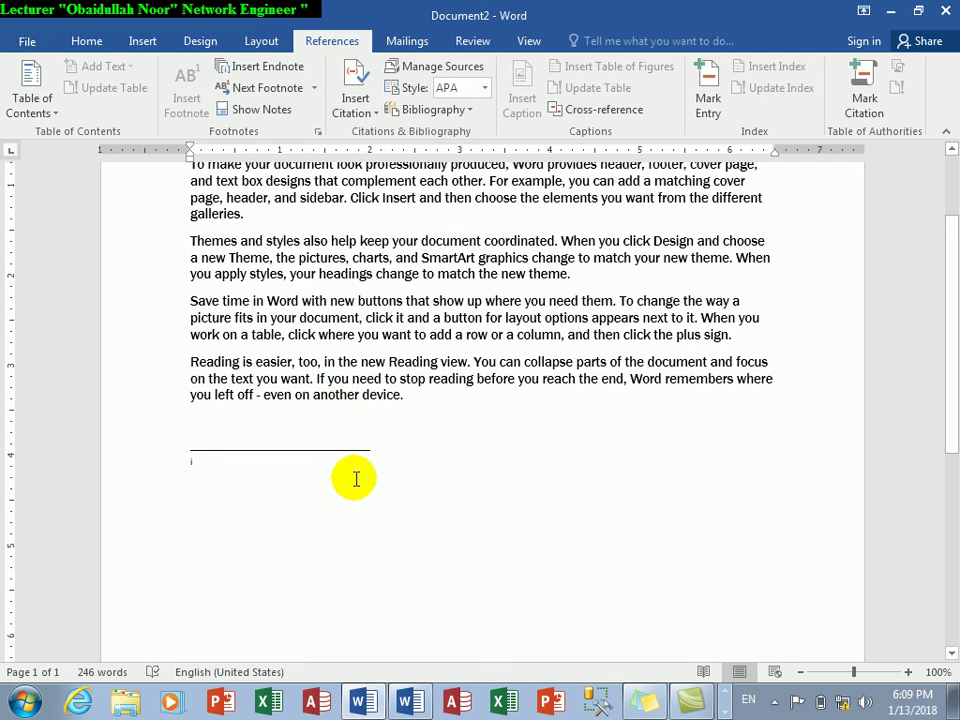
pyautogui.write('dkjfkdjkfdj')
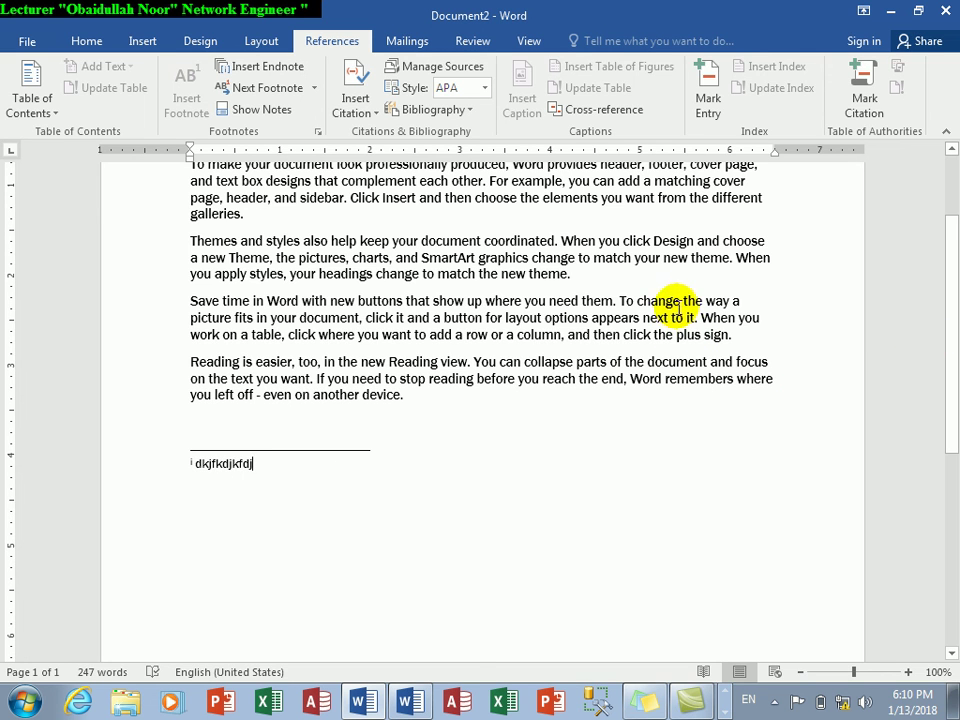
pyautogui.click(679, 304)
pyautogui.click(295, 67)
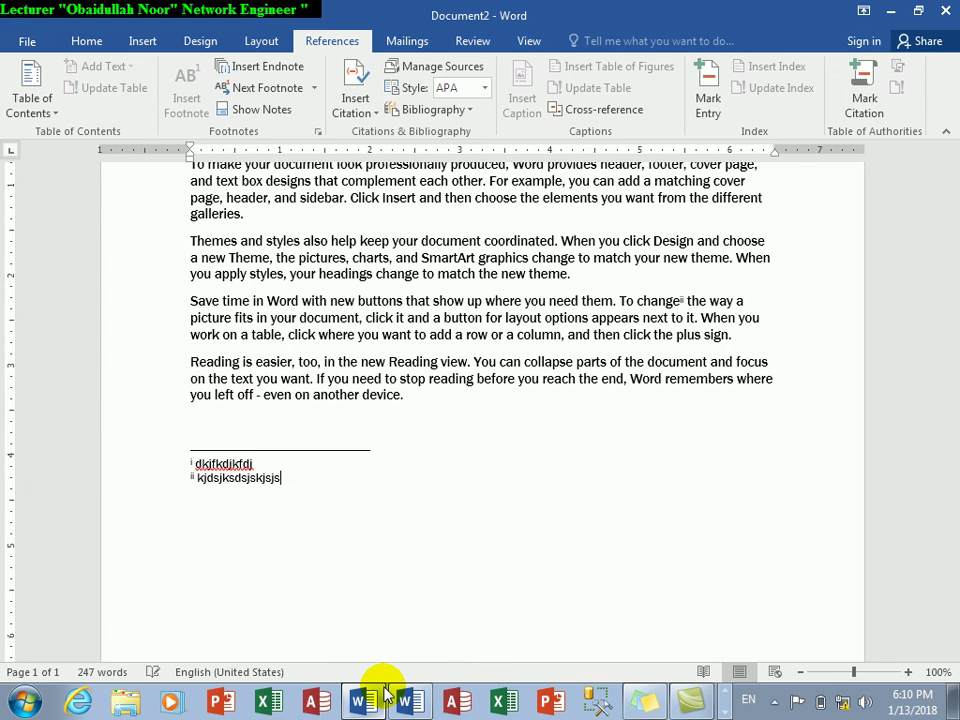
# Step: Jump to the next endnote, then to the next note reference in the text
pyautogui.click(313, 89)
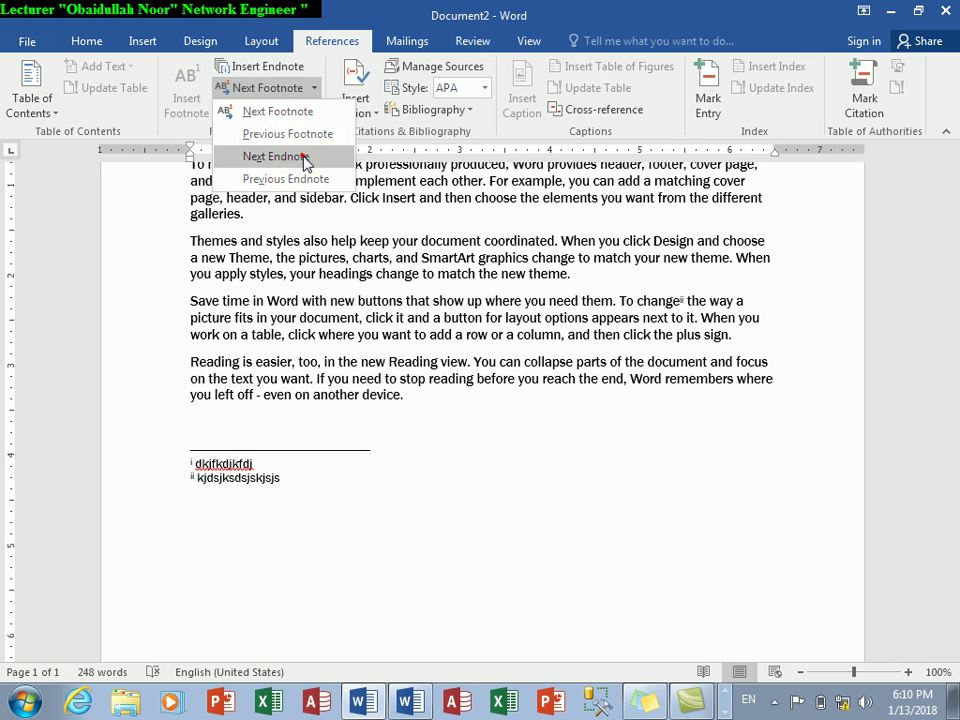
pyautogui.click(305, 160)
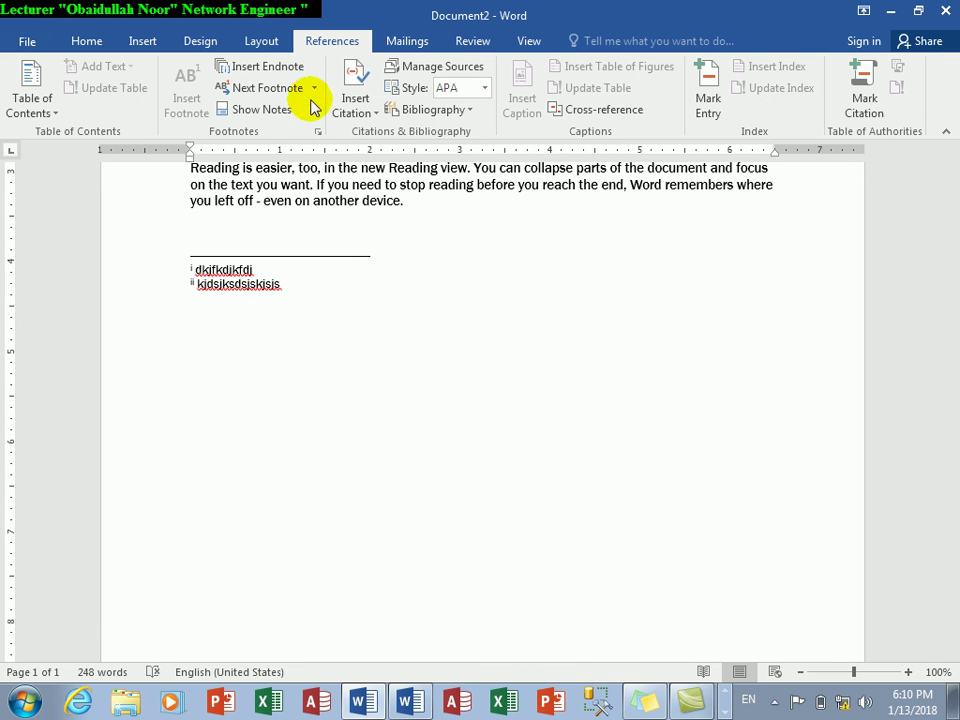
pyautogui.click(313, 88)
pyautogui.click(300, 109)
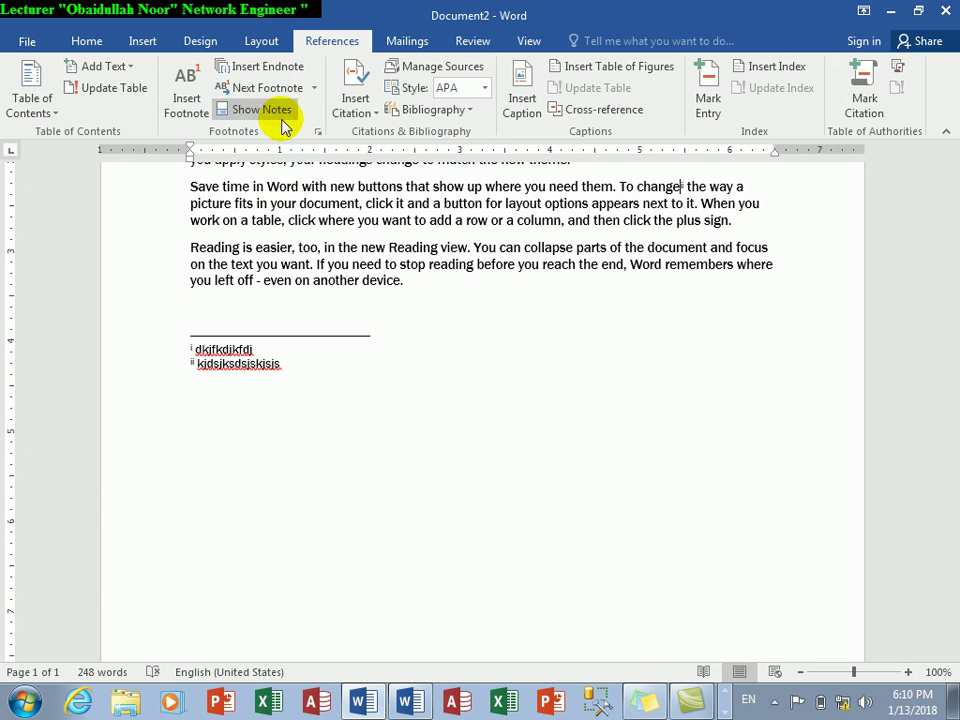
pyautogui.moveTo(943, 317); pyautogui.dragTo(943, 200)
pyautogui.moveTo(440, 280); pyautogui.dragTo(410, 220)
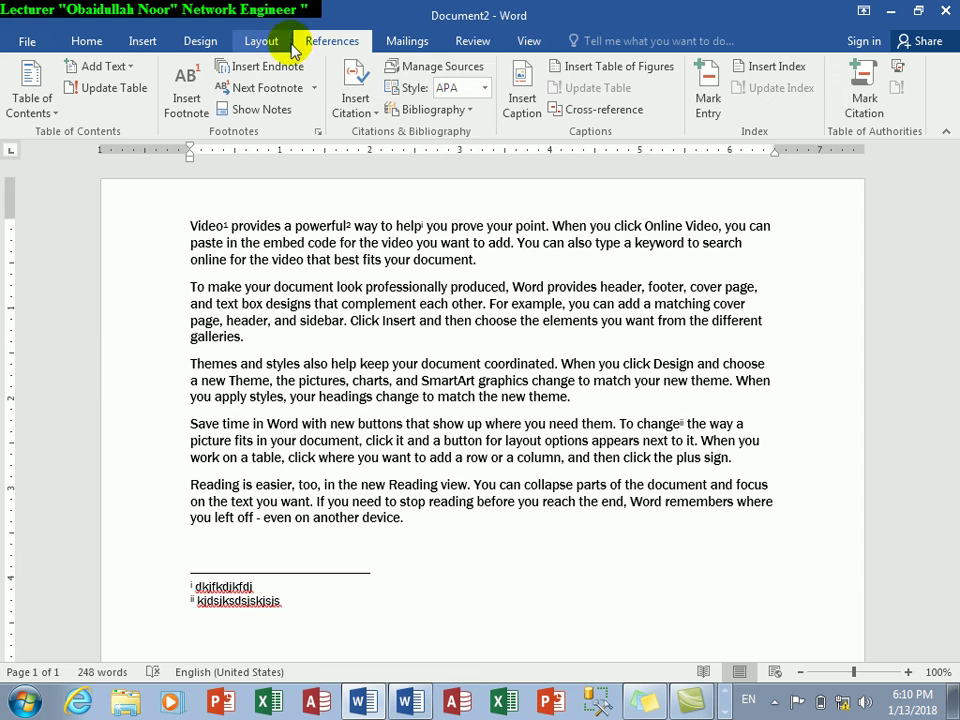
# Step: Step to the next note, back to the previous footnote, then bring up Show Notes
pyautogui.click(313, 88)
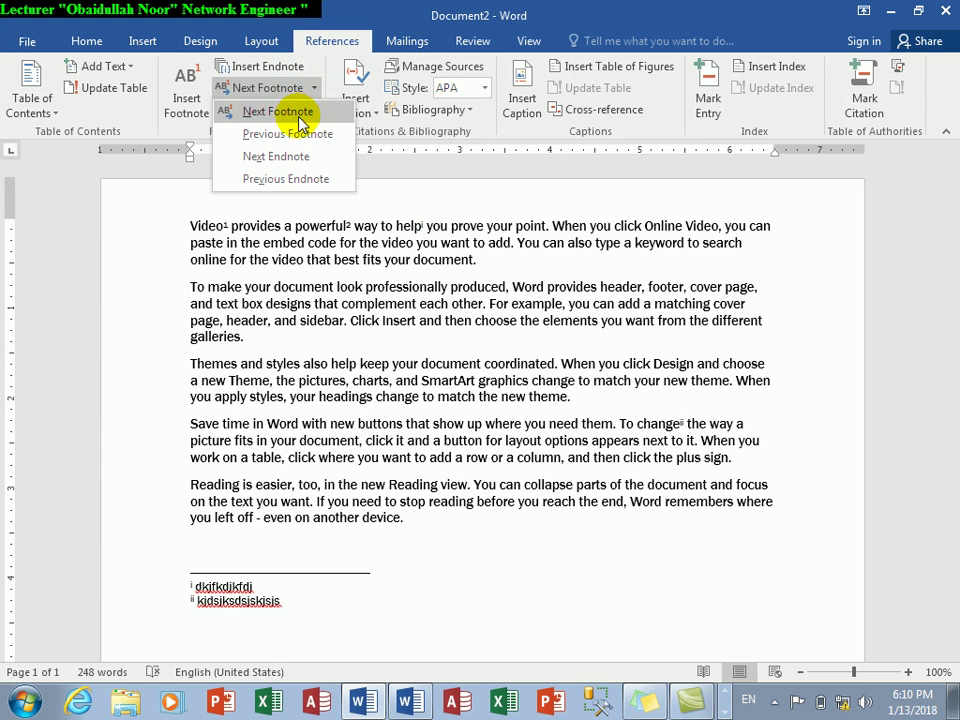
pyautogui.click(298, 112)
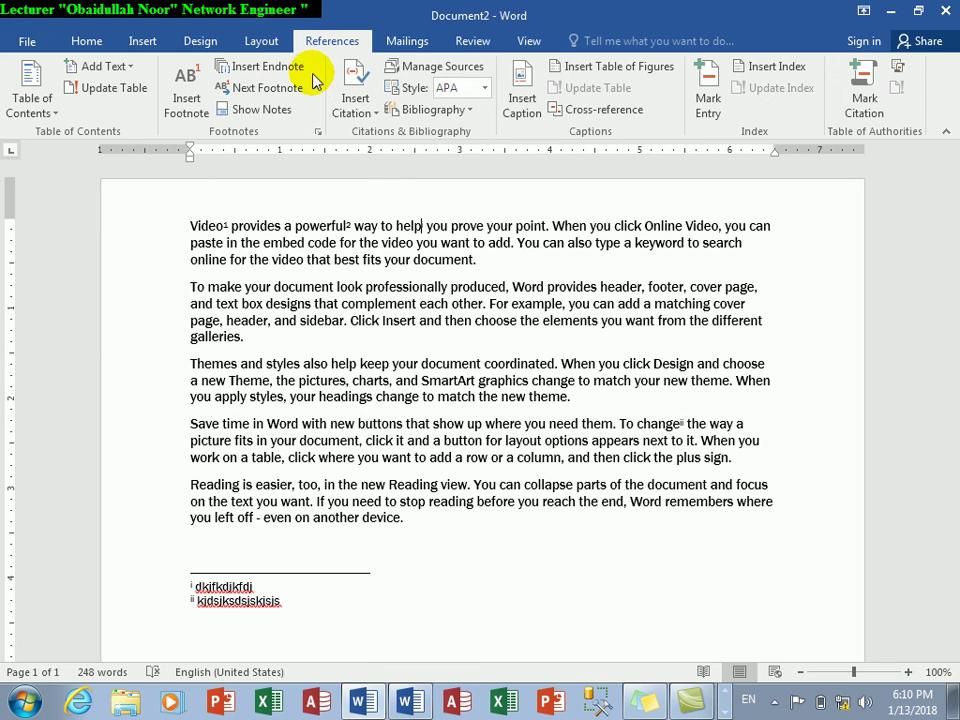
pyautogui.click(313, 88)
pyautogui.click(294, 134)
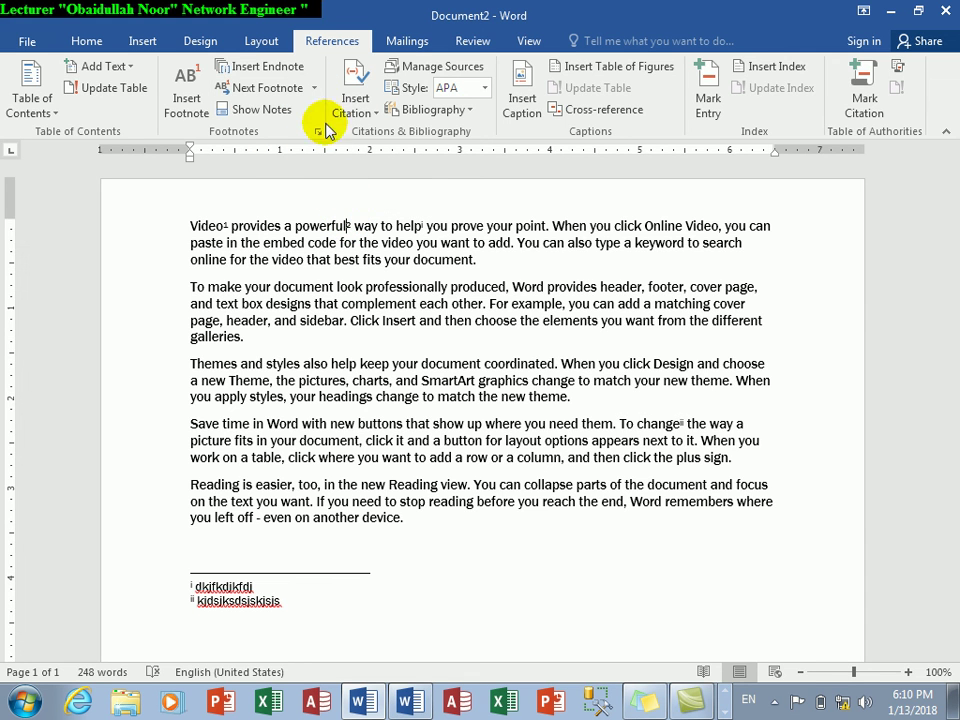
pyautogui.click(313, 88)
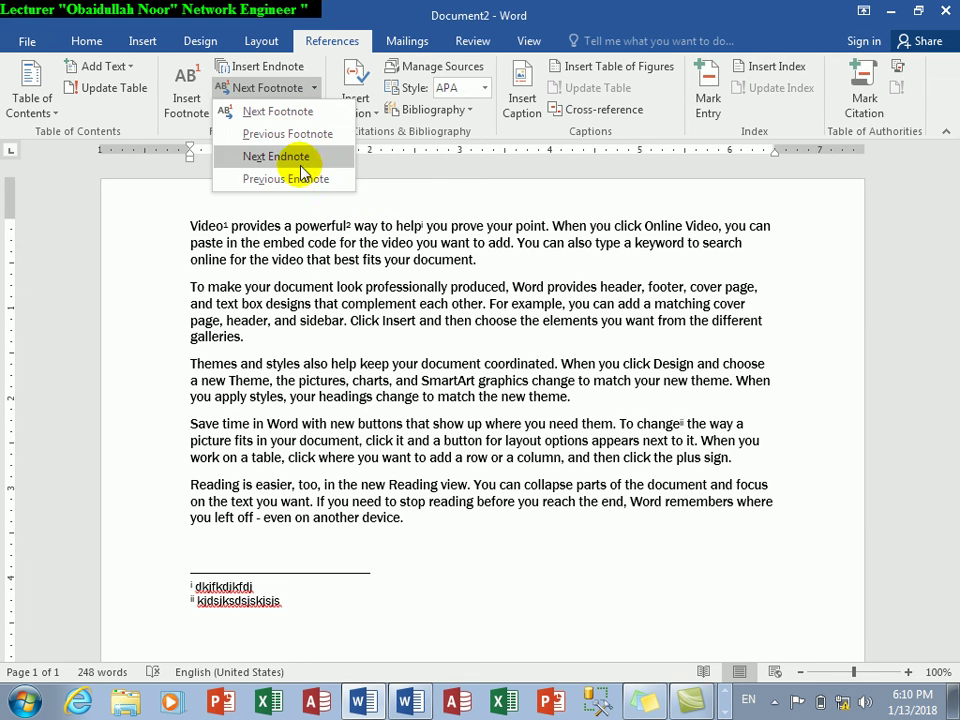
pyautogui.click(336, 326)
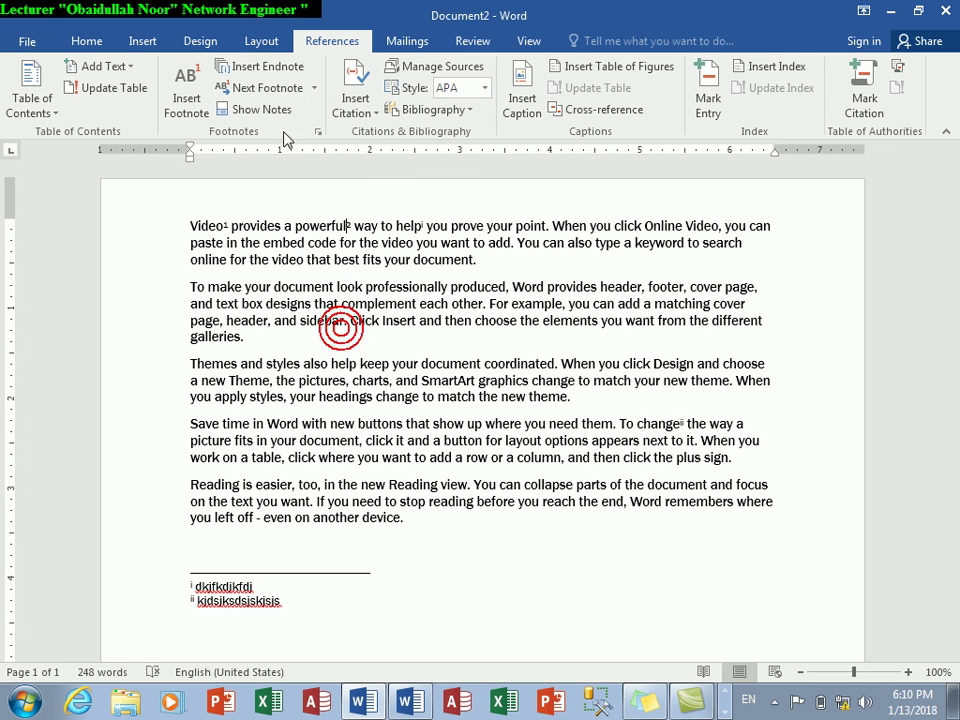
pyautogui.click(272, 111)
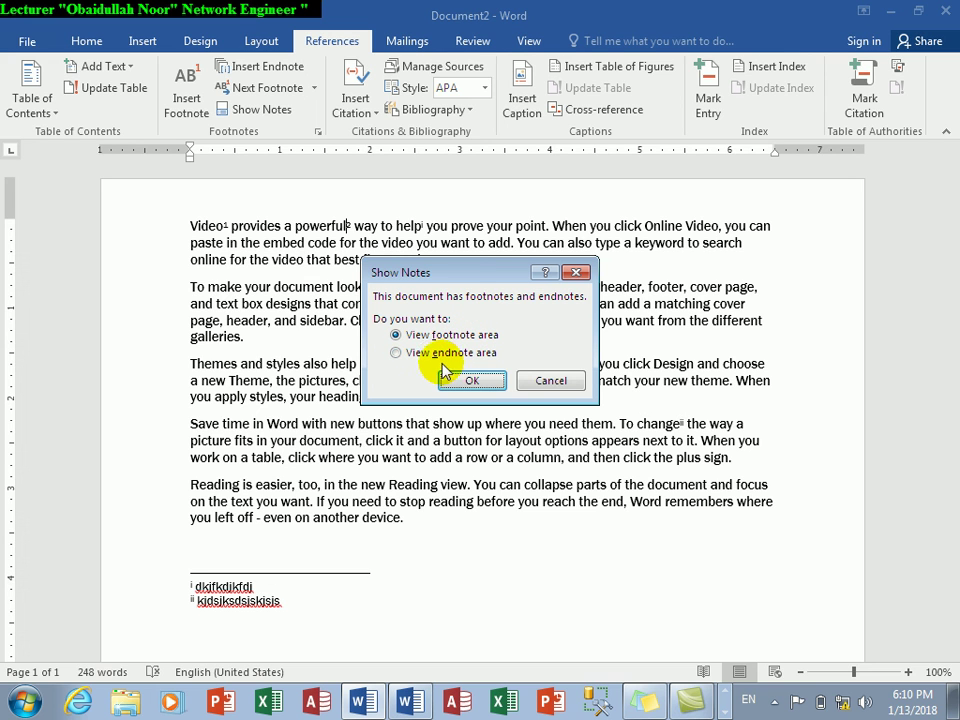
# Step: View the footnote area with both footnotes, then return to the body text
pyautogui.click(435, 361)
pyautogui.click(433, 336)
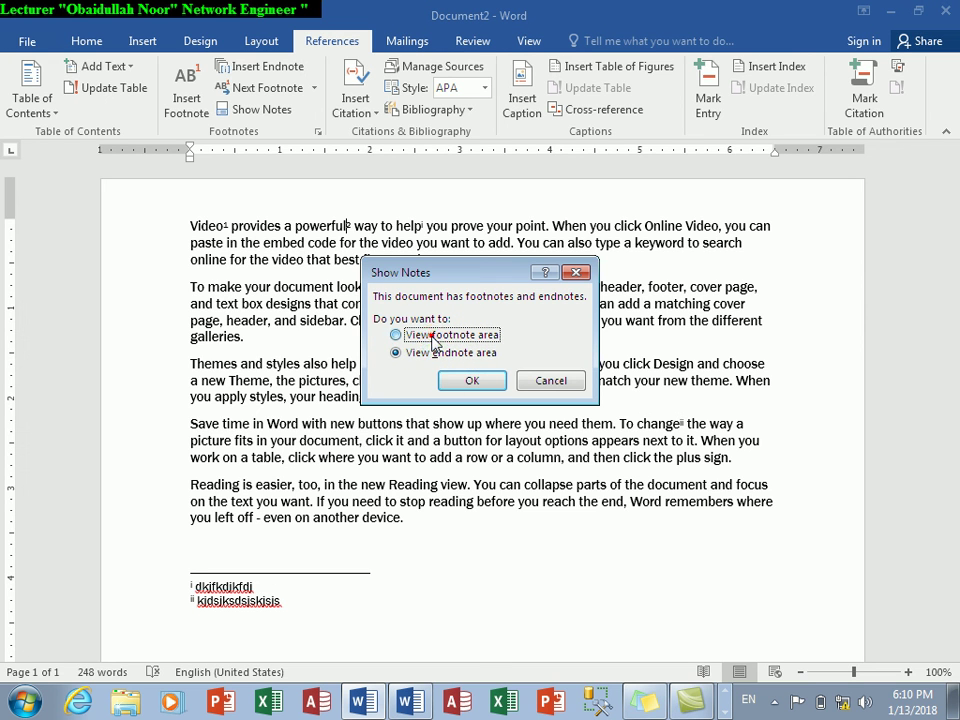
pyautogui.click(471, 380)
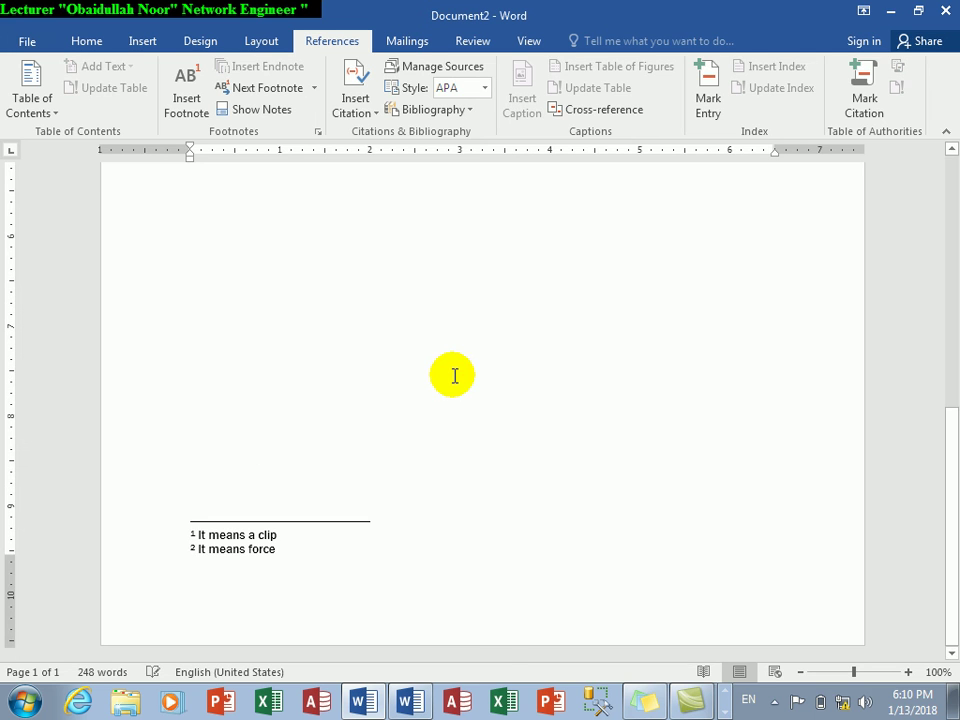
pyautogui.click(284, 112)
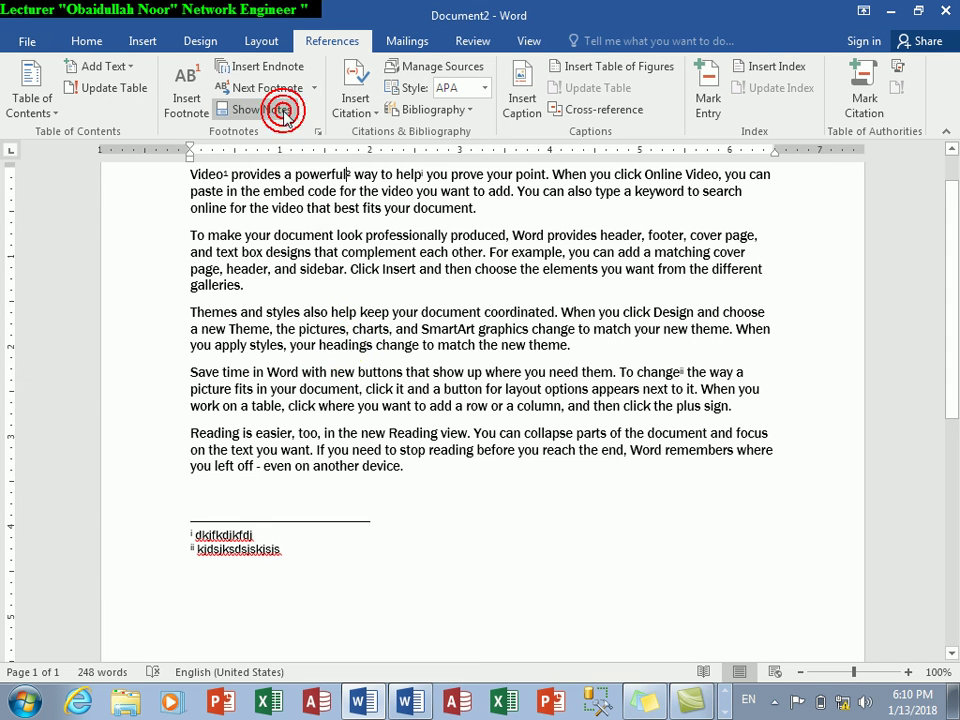
# Step: Show Notes again and view the endnote area with the two placeholder endnotes
pyautogui.click(270, 110)
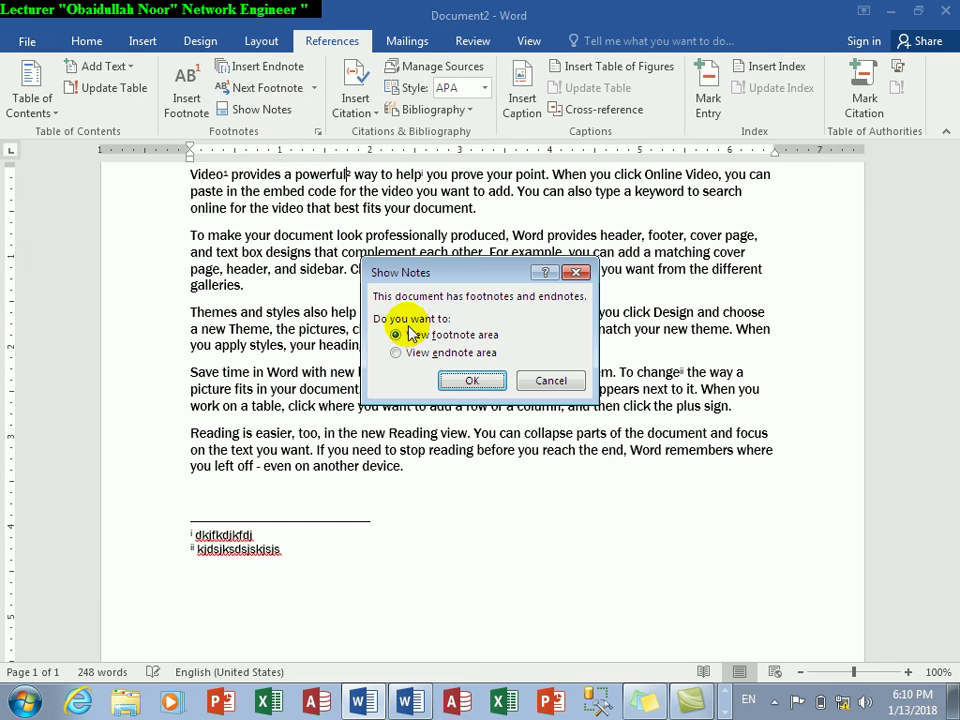
pyautogui.click(428, 352)
pyautogui.click(455, 380)
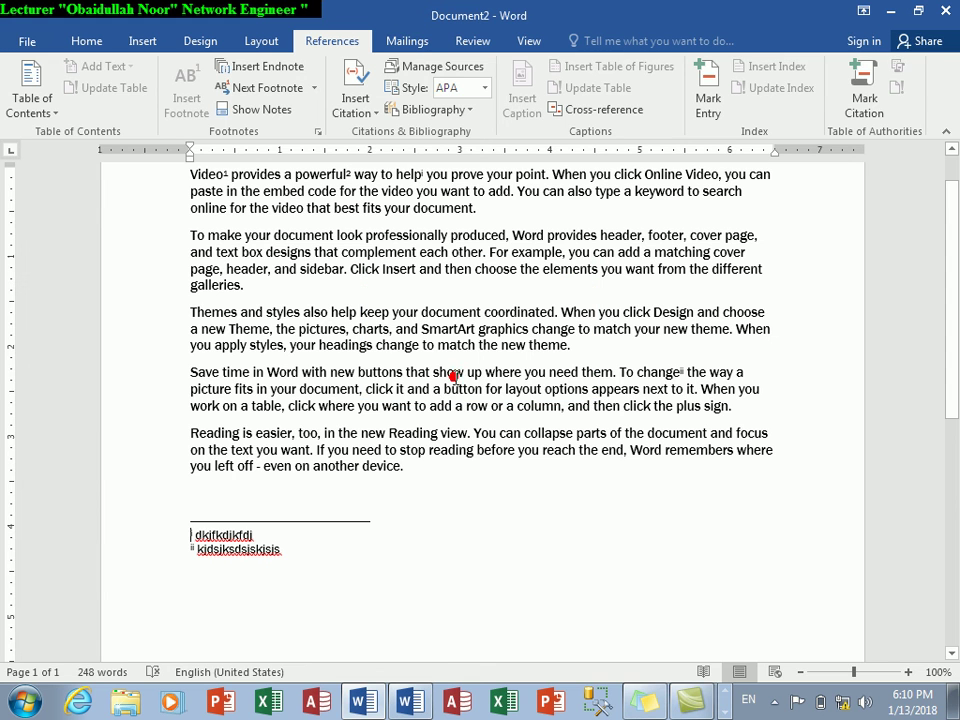